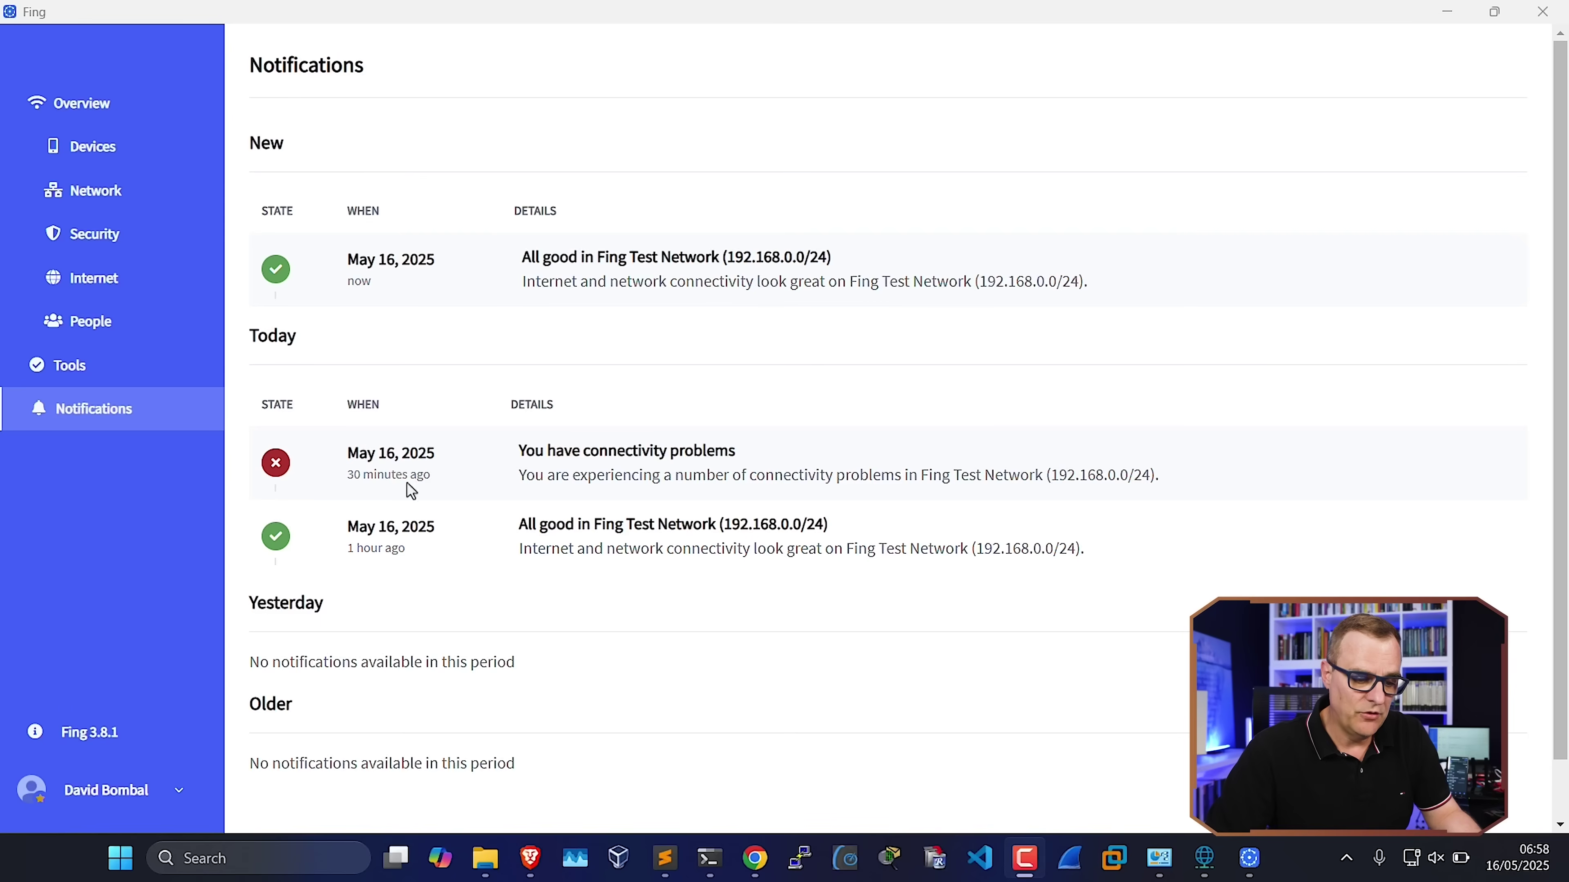
Review the notifications about connectivity problems and restored connectivity in Fing Test Network
left_click_drag(358, 446, 1257, 470)
left_click(1066, 427)
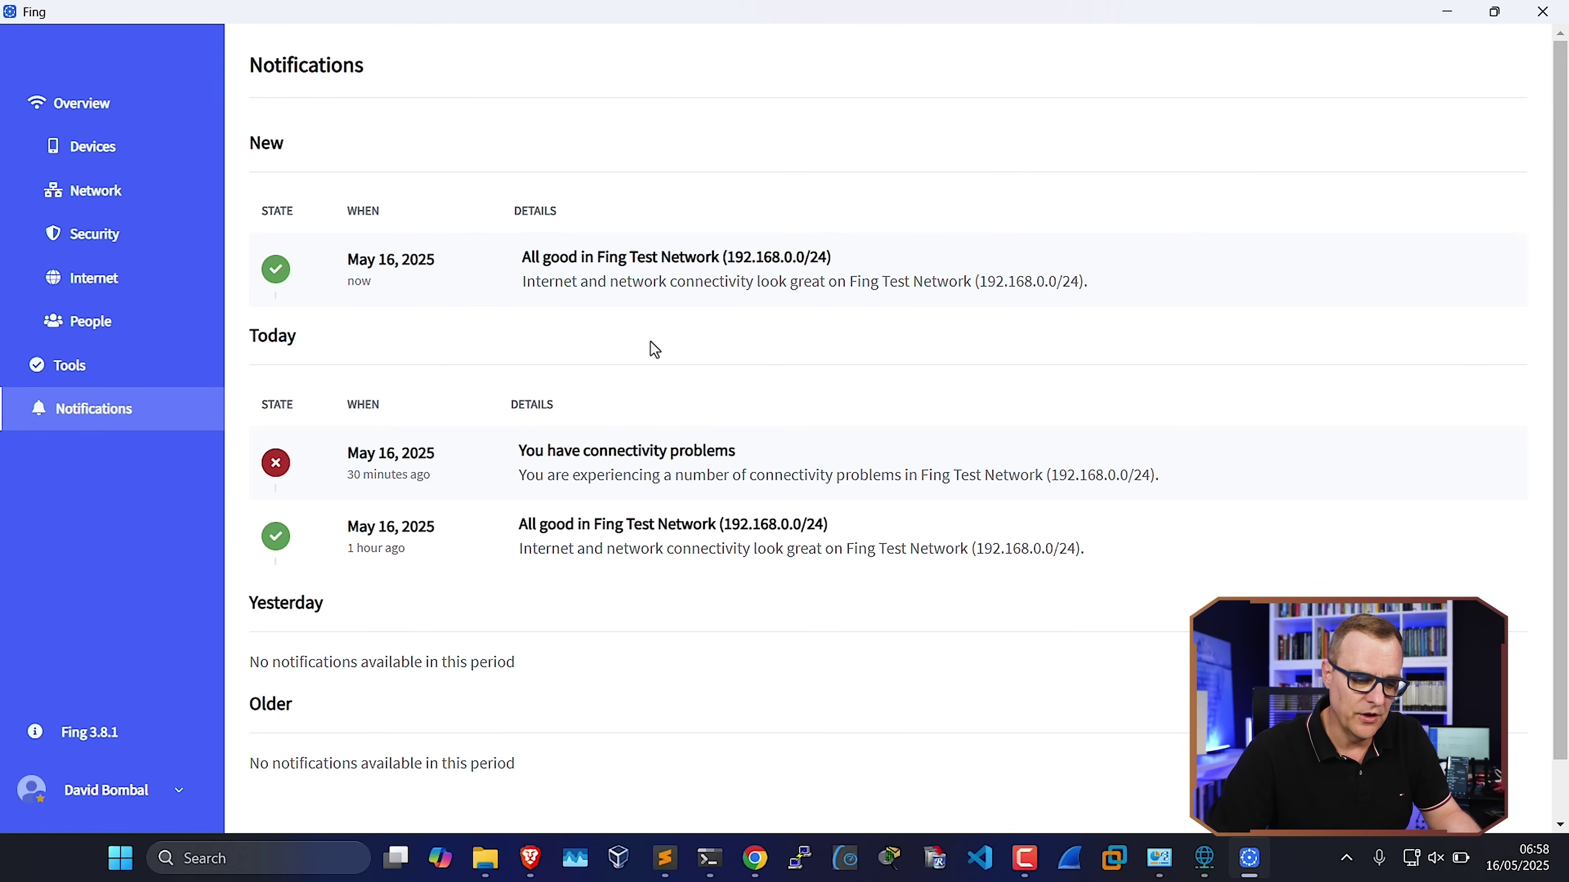
left_click_drag(831, 259, 1123, 308)
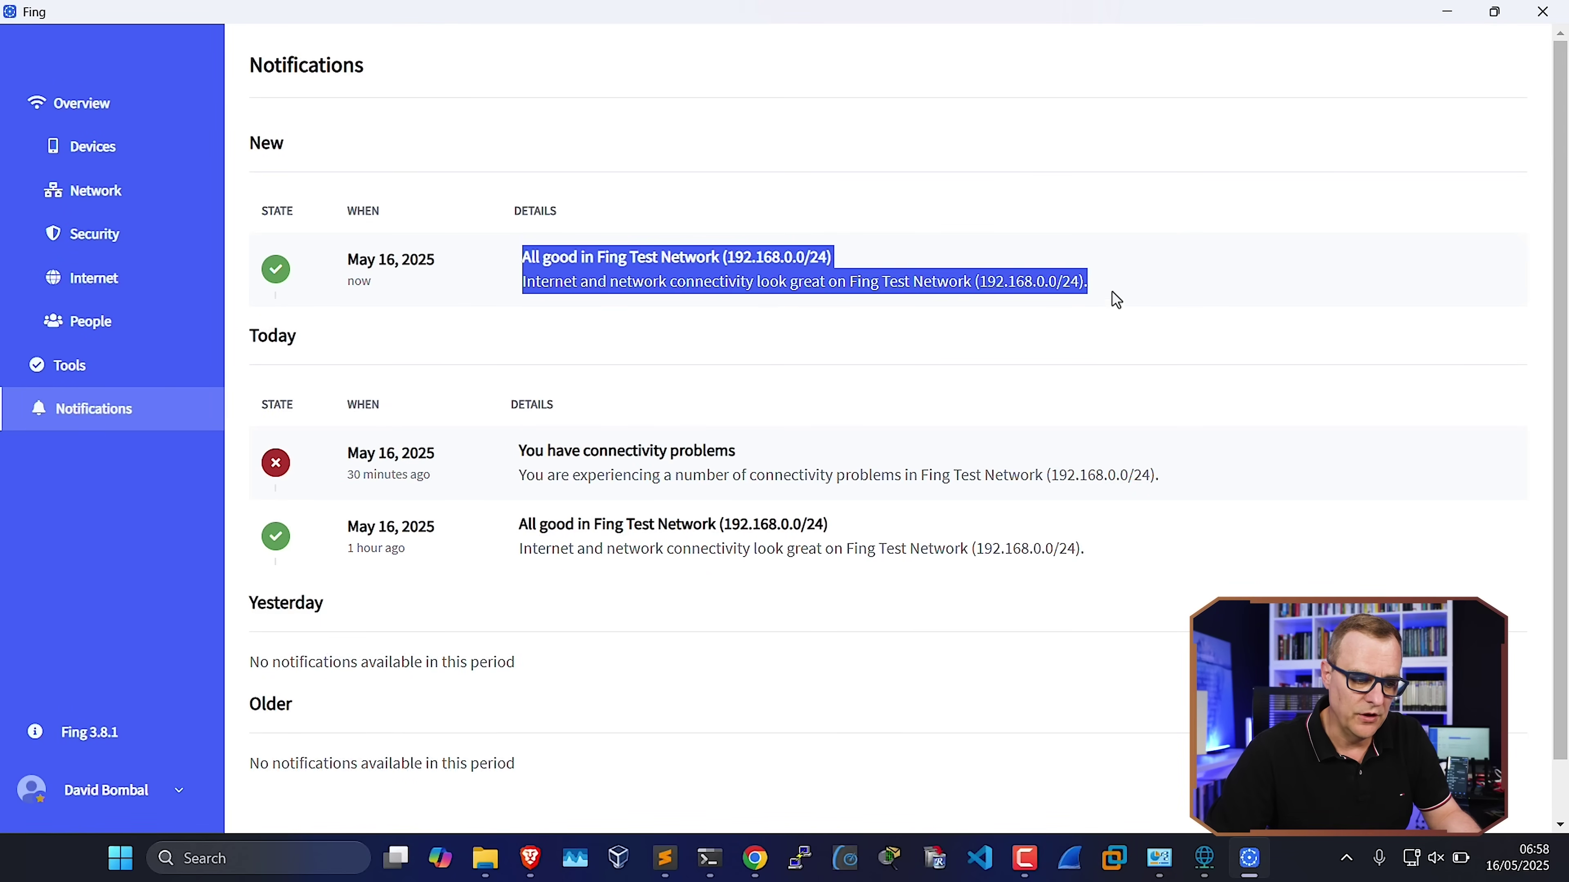
Open the kali virtual machine from the device list and look through its device details
left_click(93, 164)
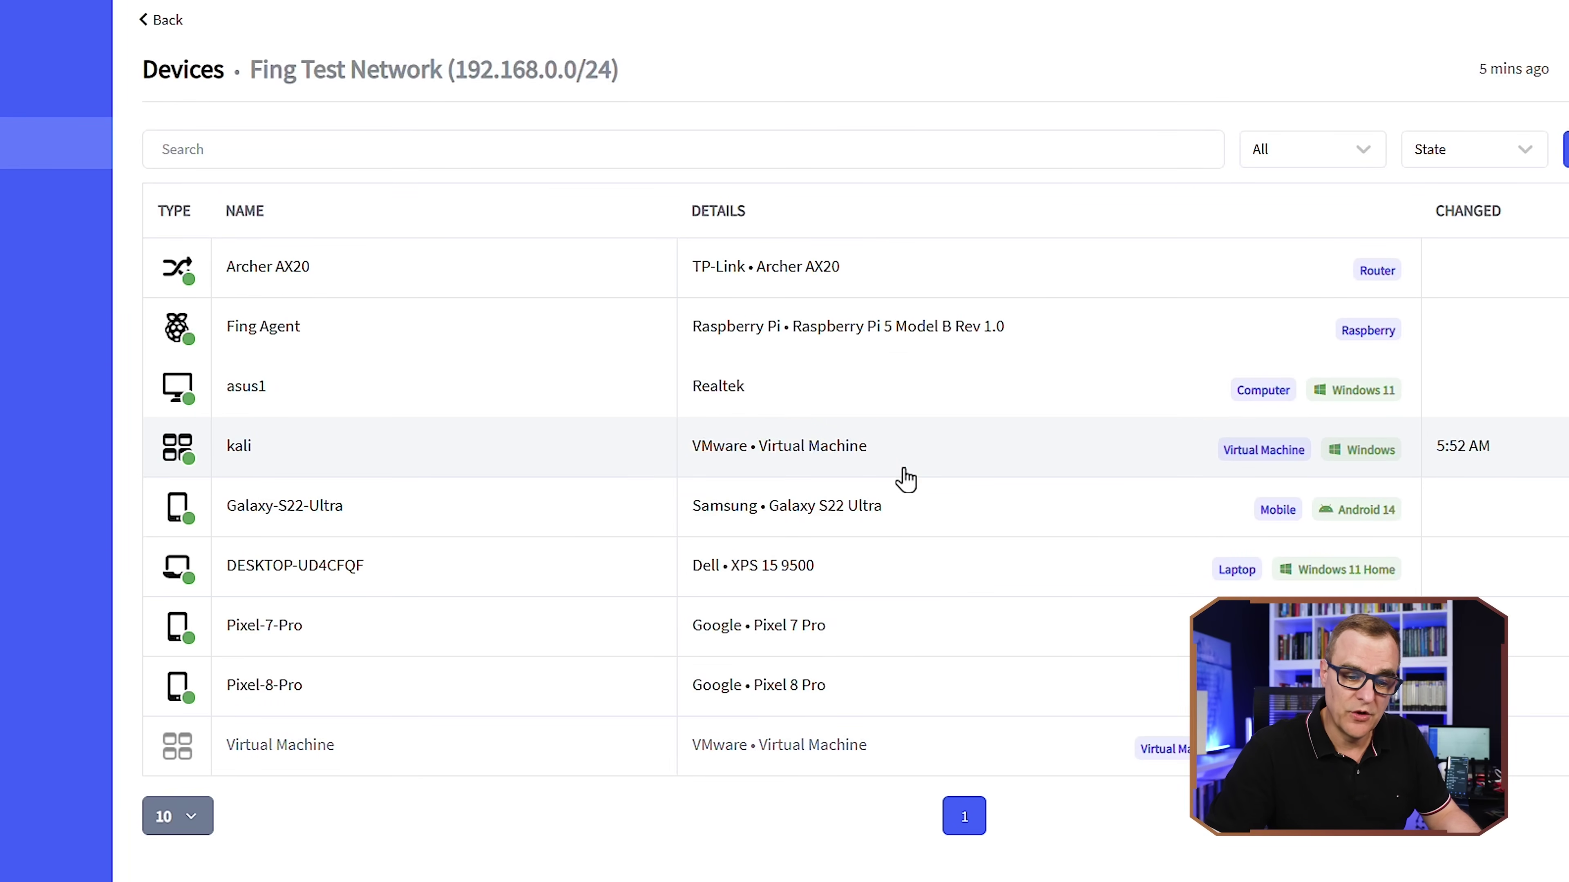
left_click(750, 450)
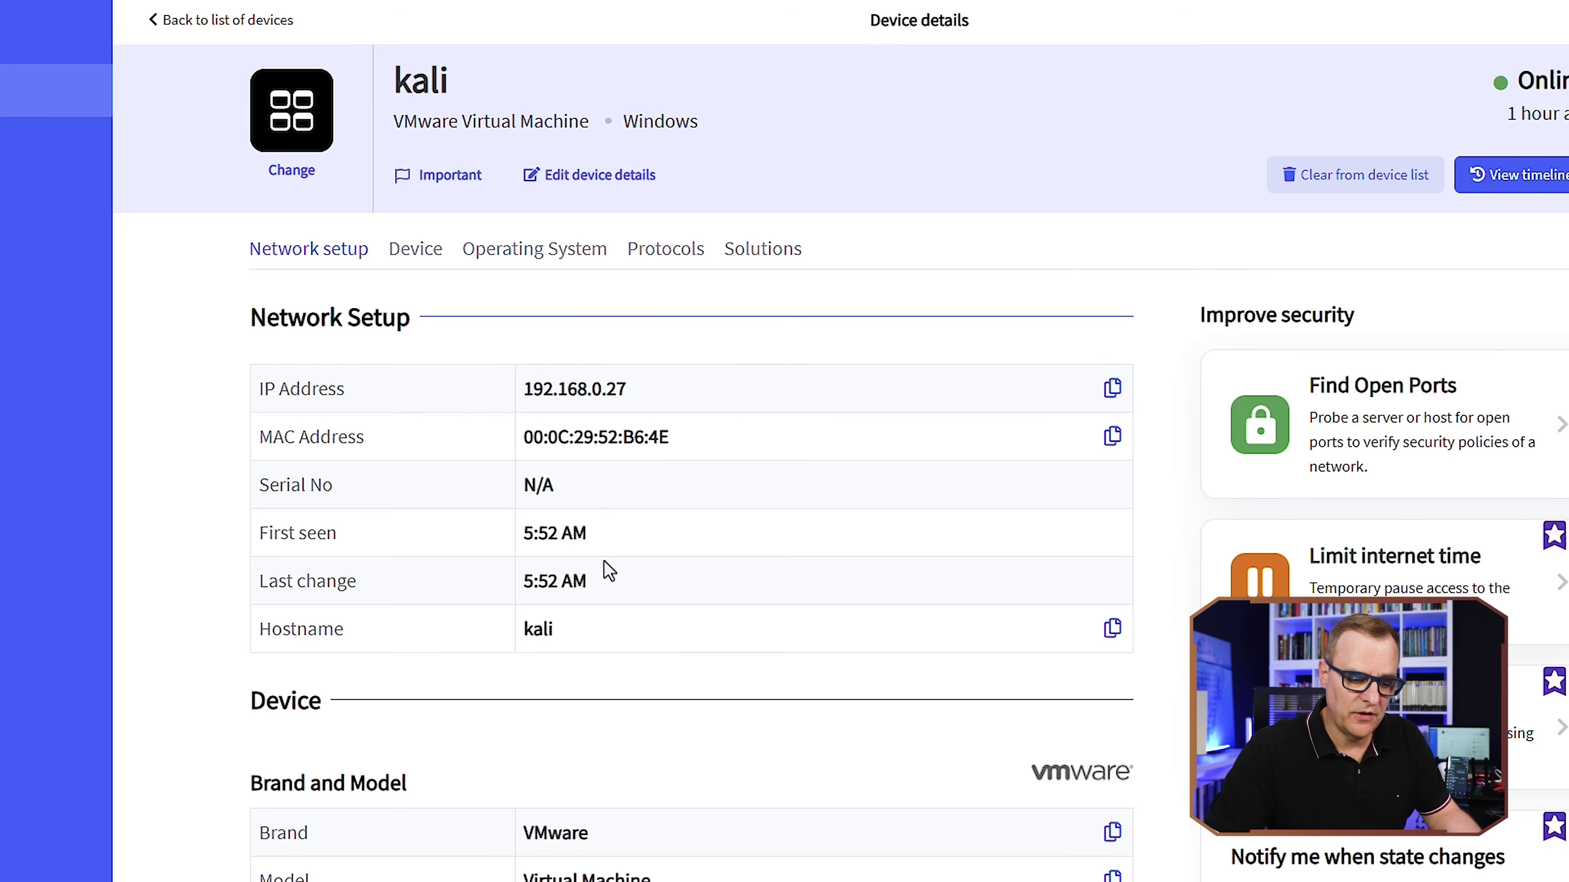
scroll(604, 561, "down", 10)
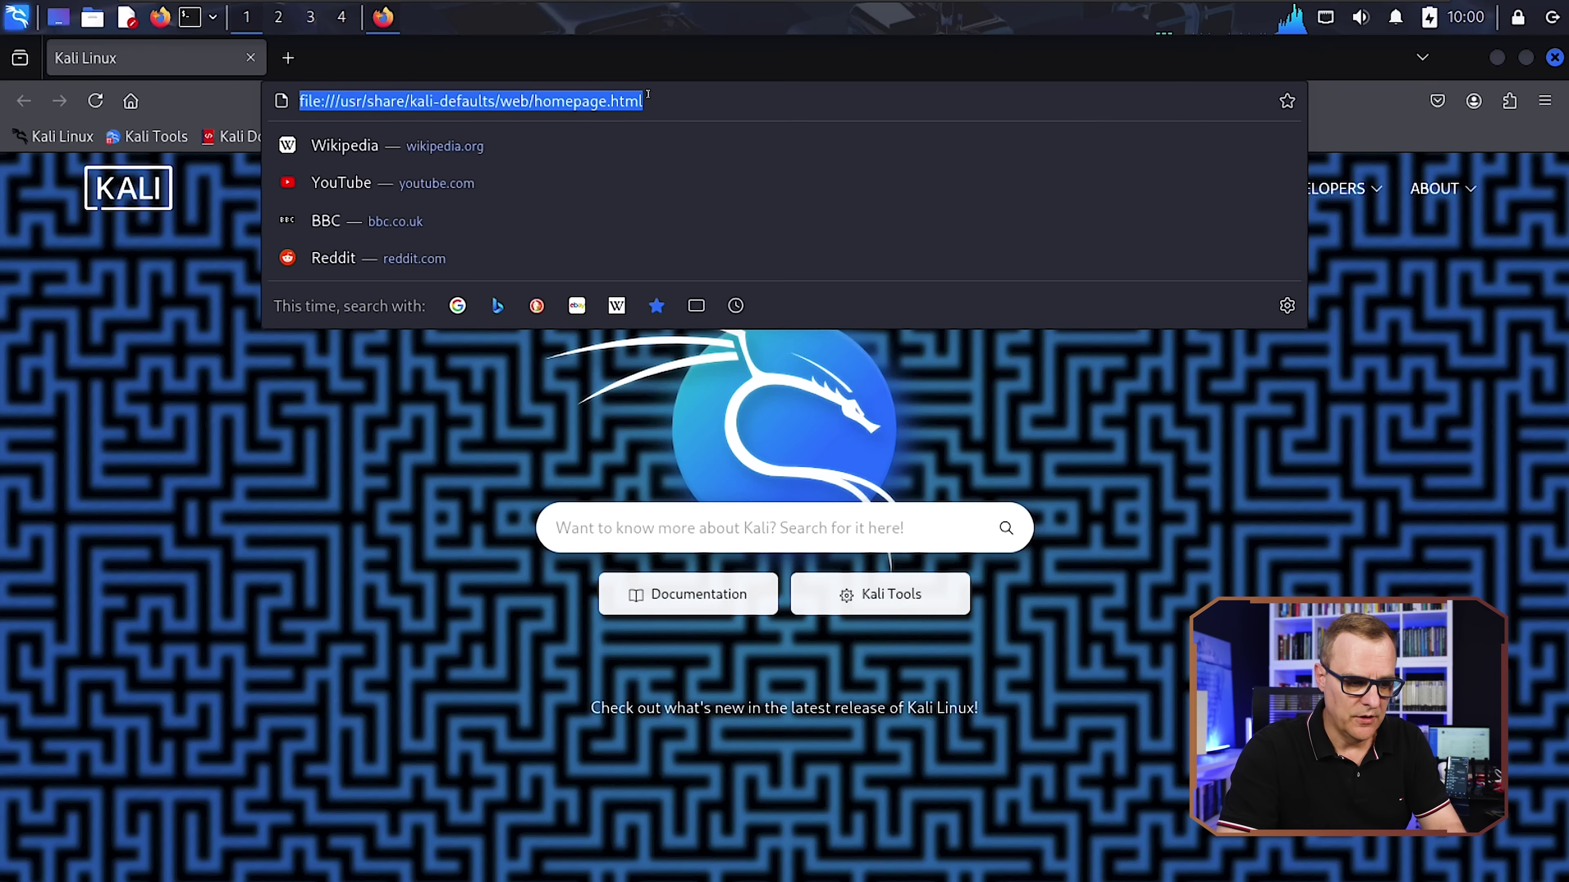
In Firefox on the Kali machine, load davidbombal.com to check internet access
type("davidbombal.com")
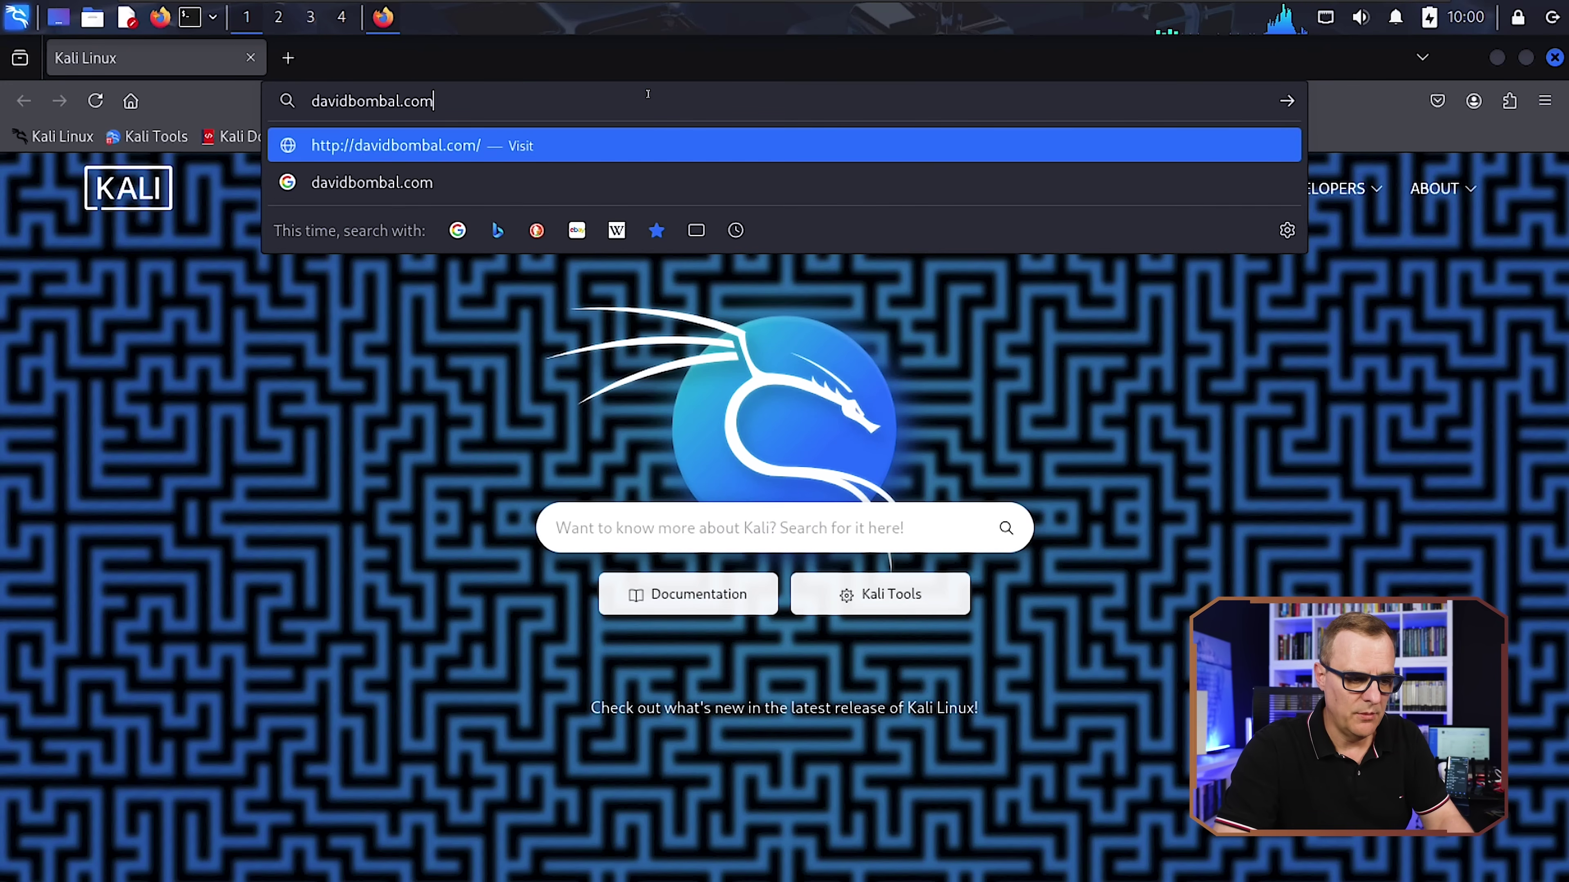
key("Return")
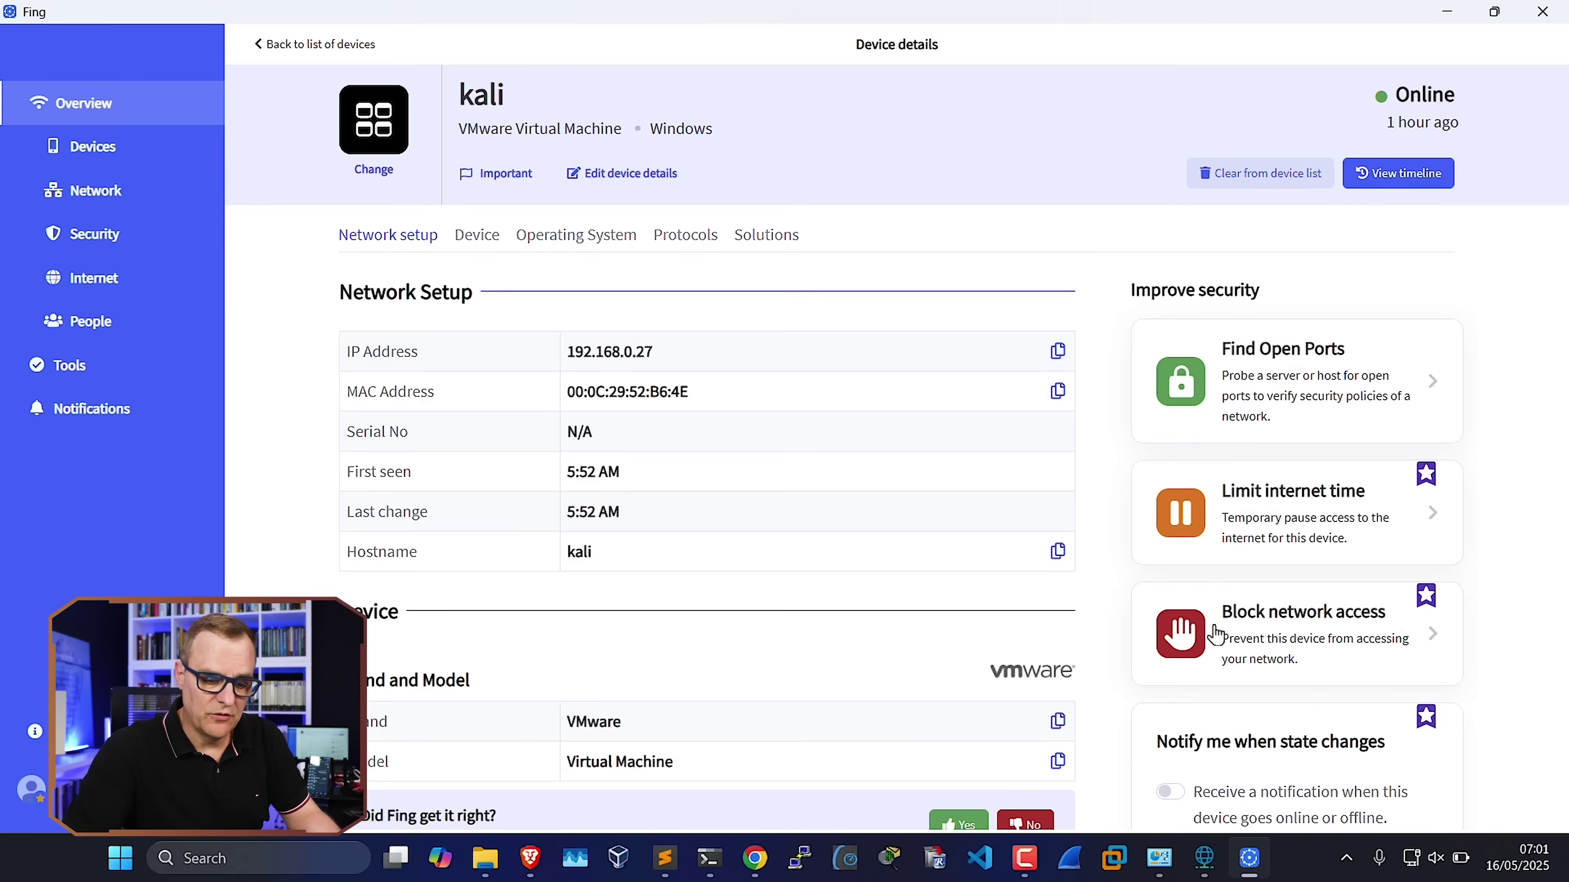
Block the kali device from accessing Fing Test Network and return to the device list
left_click(1215, 635)
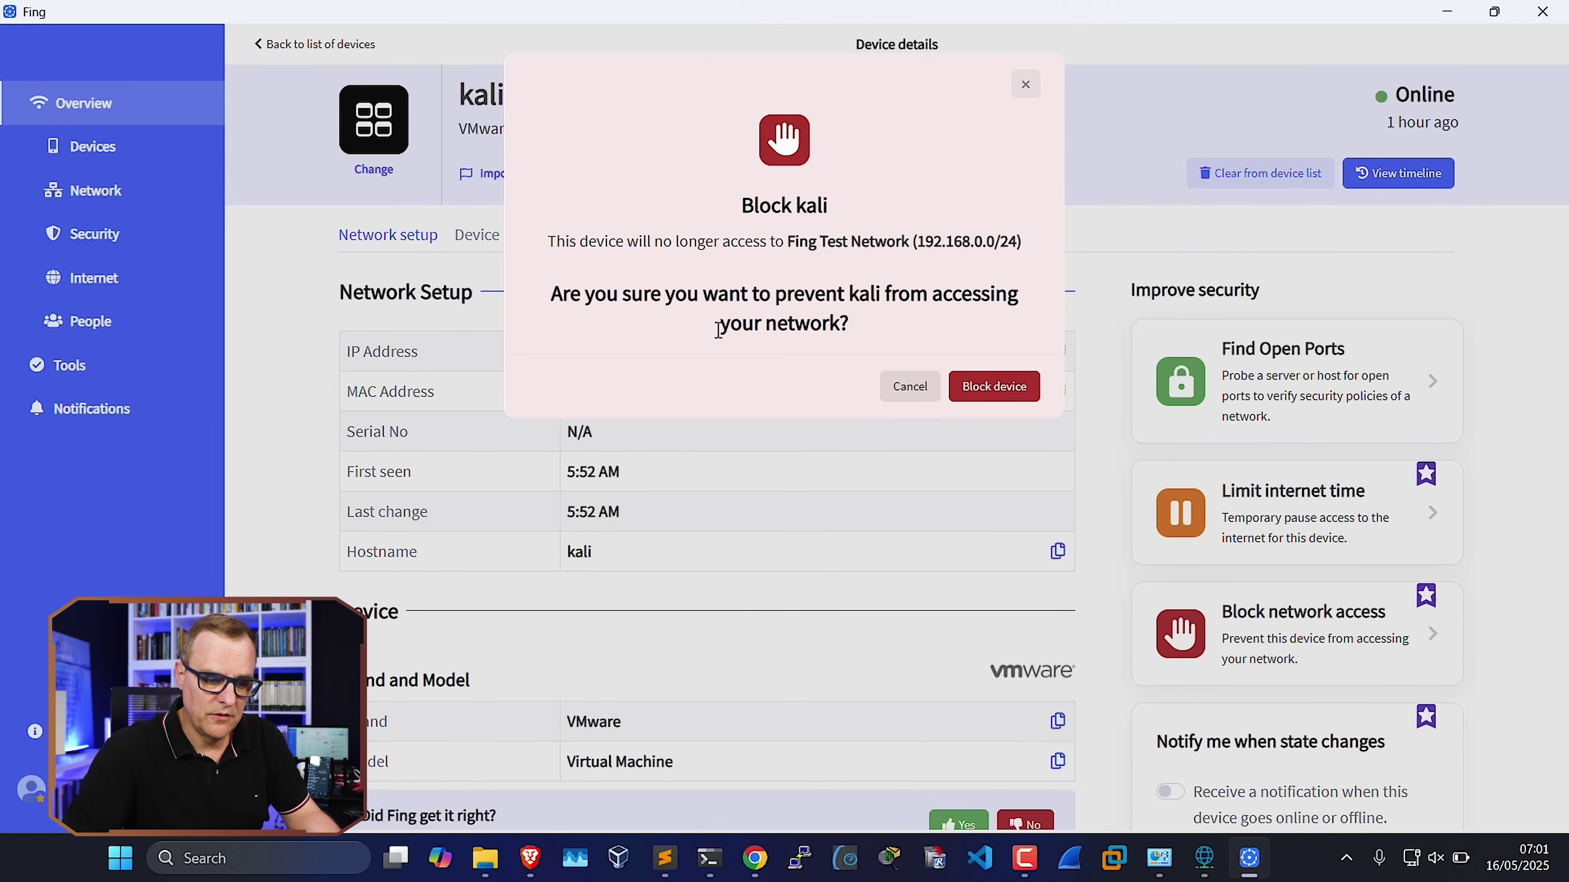
left_click(994, 387)
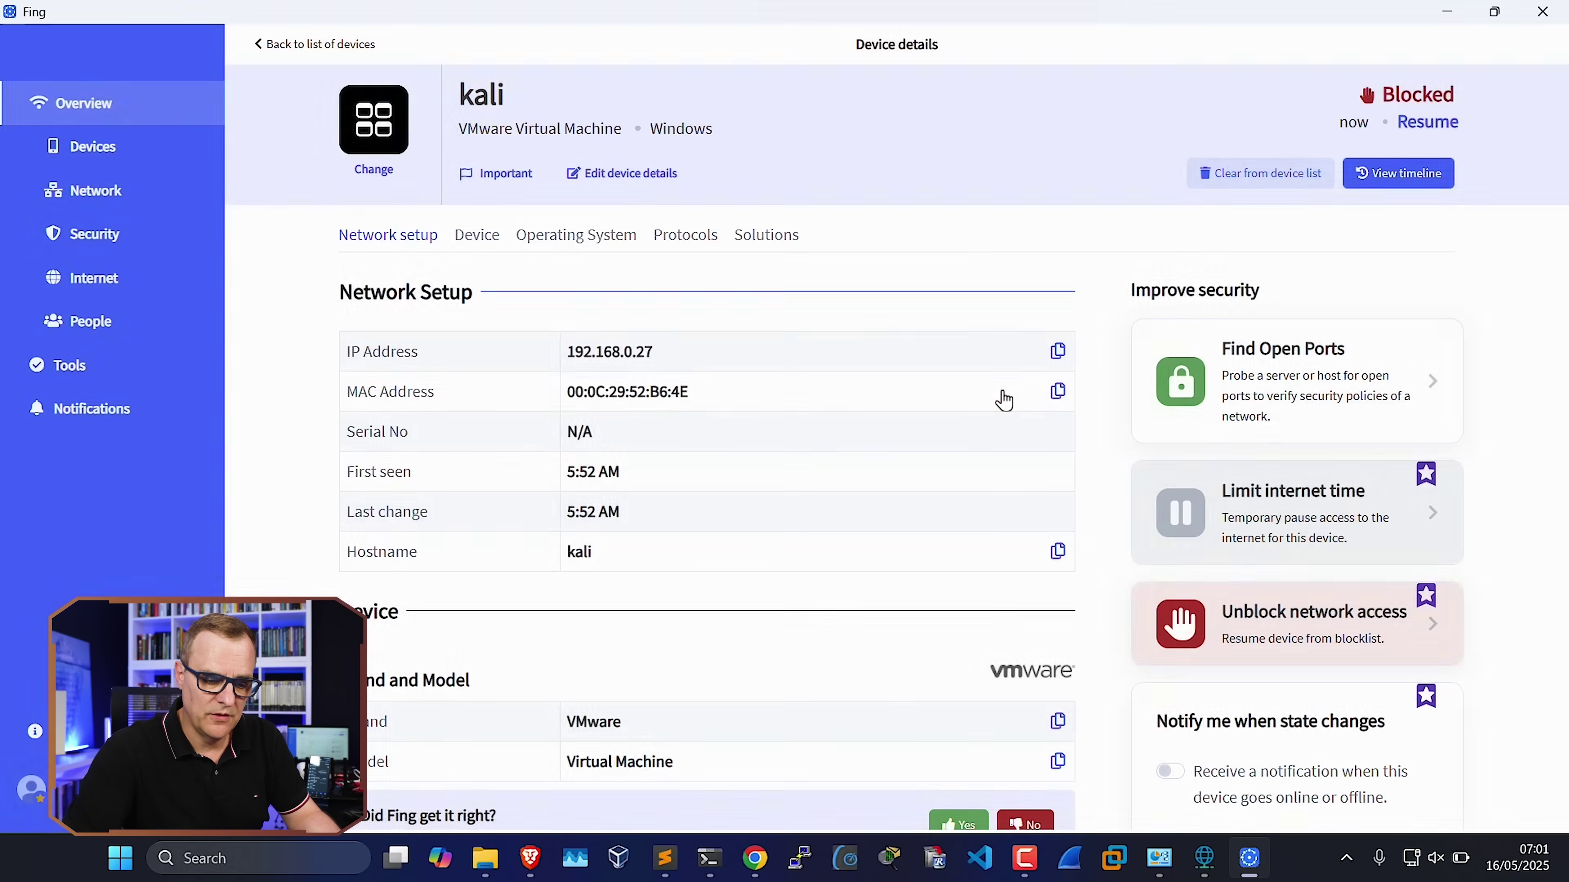
left_click(128, 163)
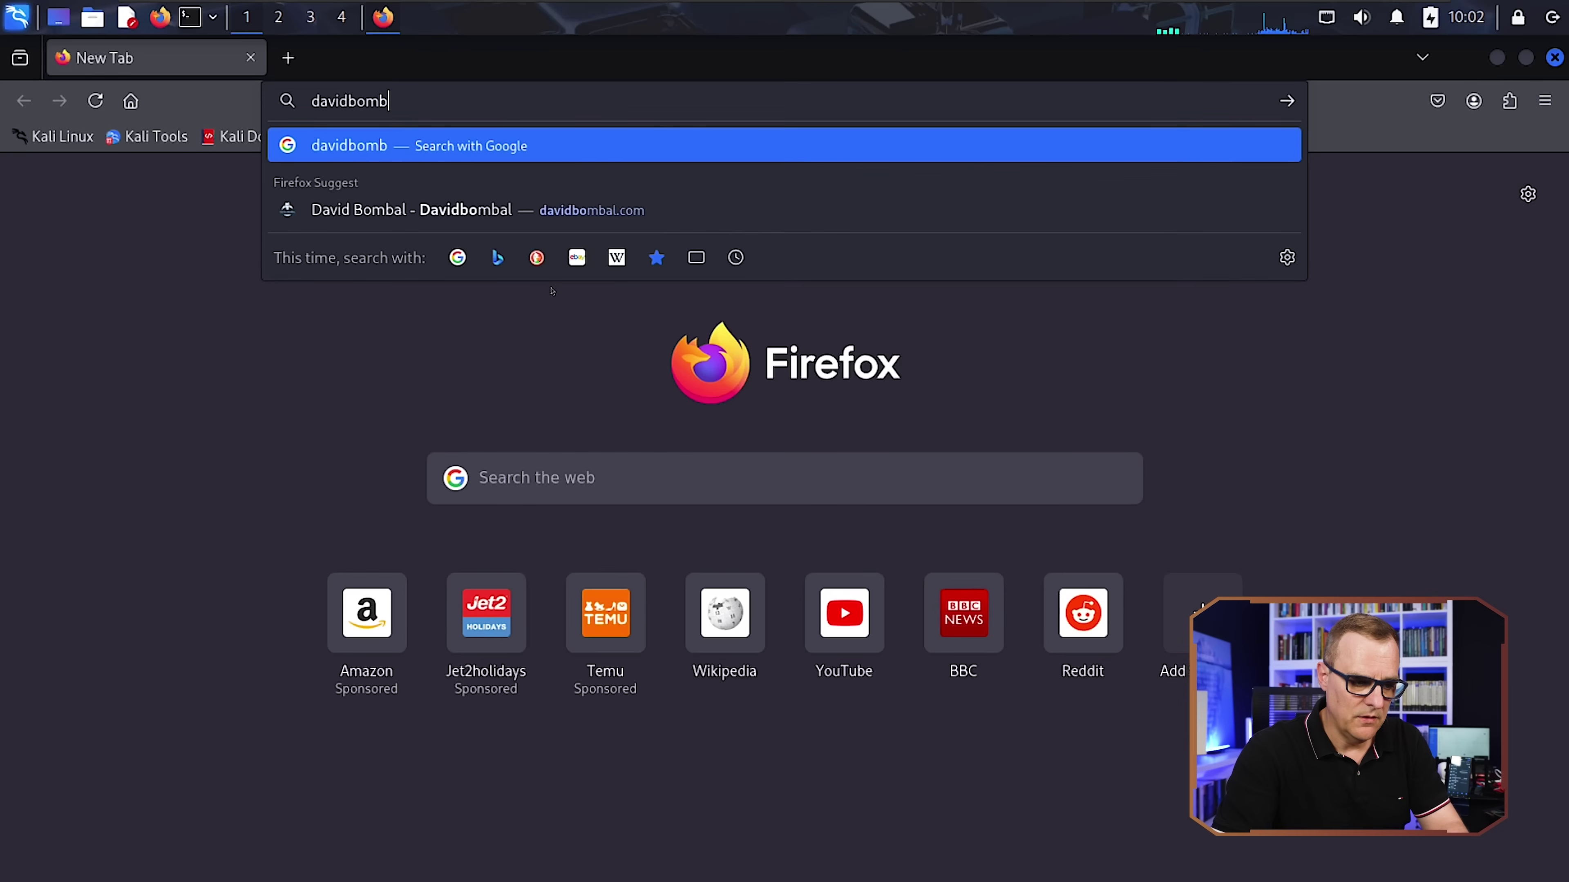
On the Kali machine, try to load davidbombal.com in Firefox and ping google.com from a terminal
type("om")
key("Return")
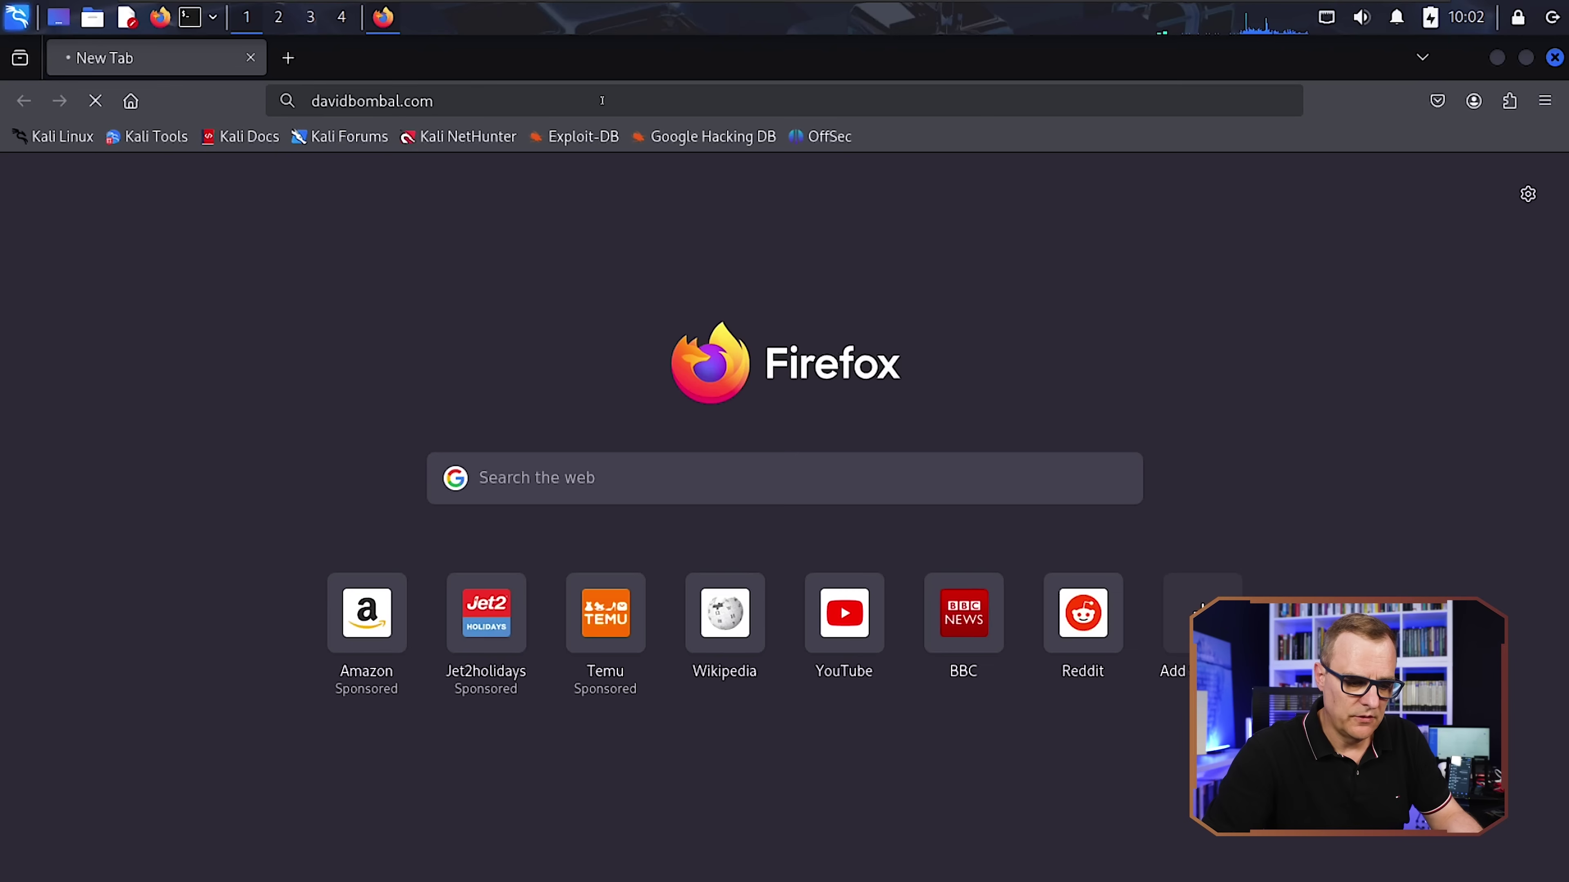
left_click(188, 18)
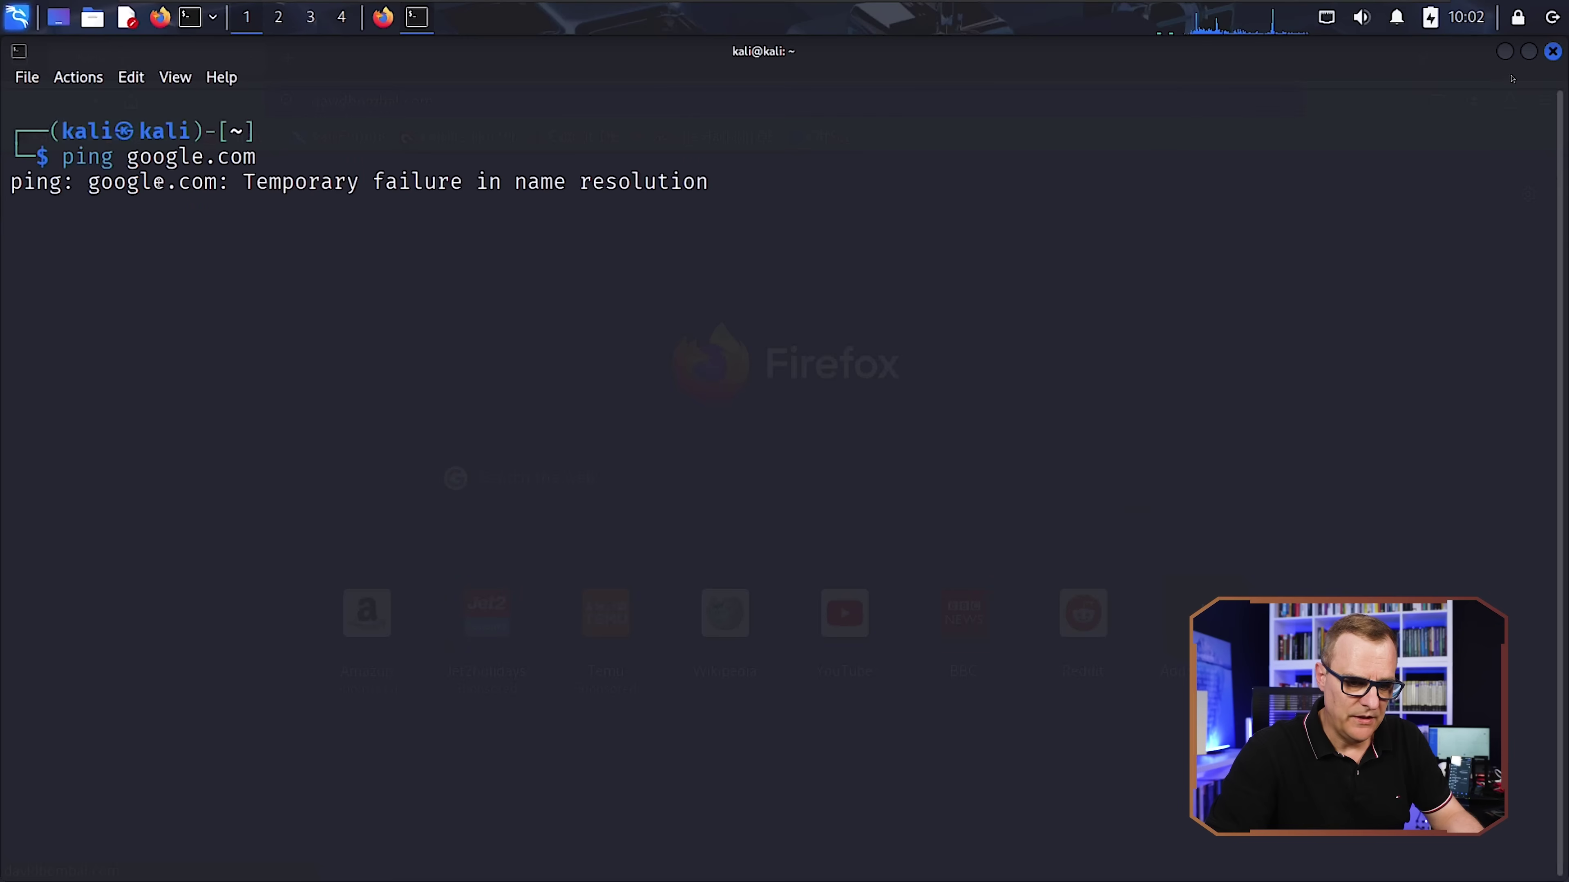
left_click(1525, 60)
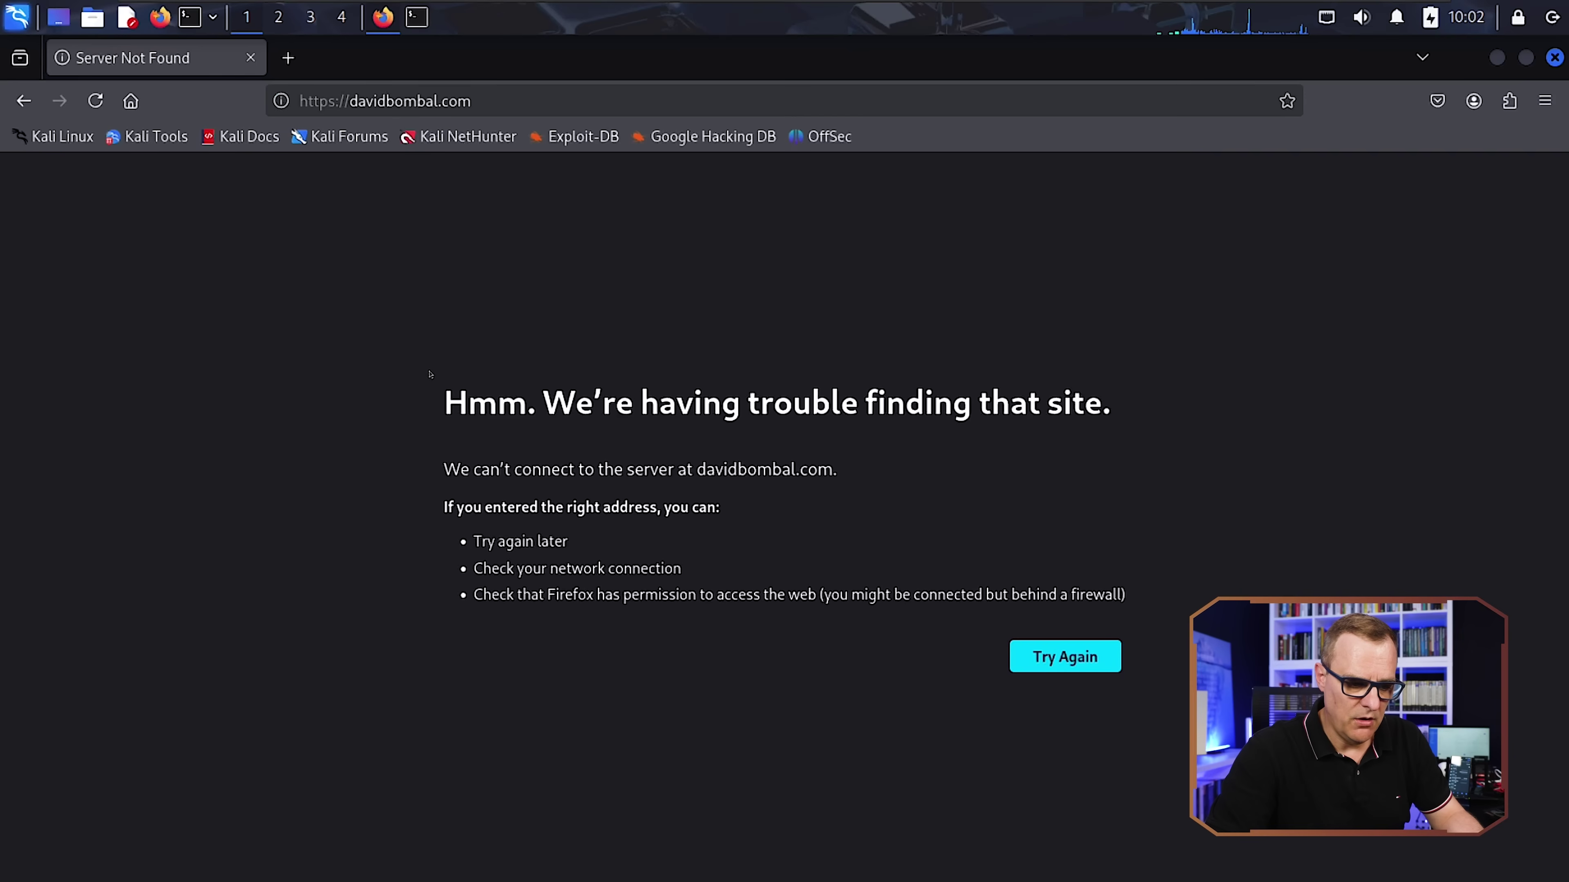
left_click_drag(429, 386, 1080, 401)
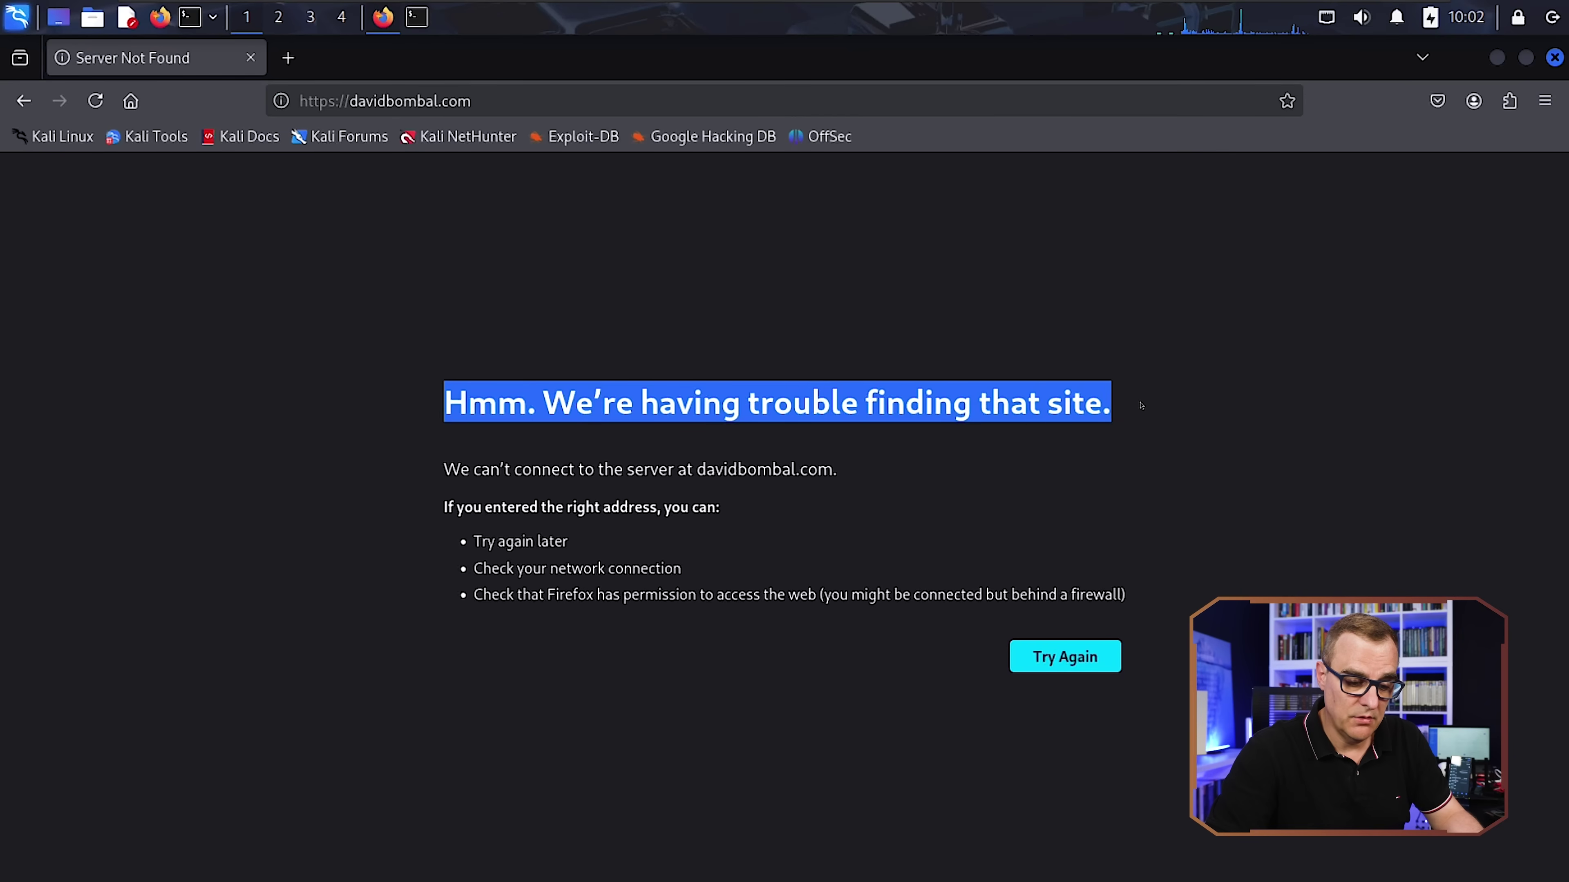
Try to load google.com in a new browser tab and repeat the google.com ping in the terminal
left_click(288, 57)
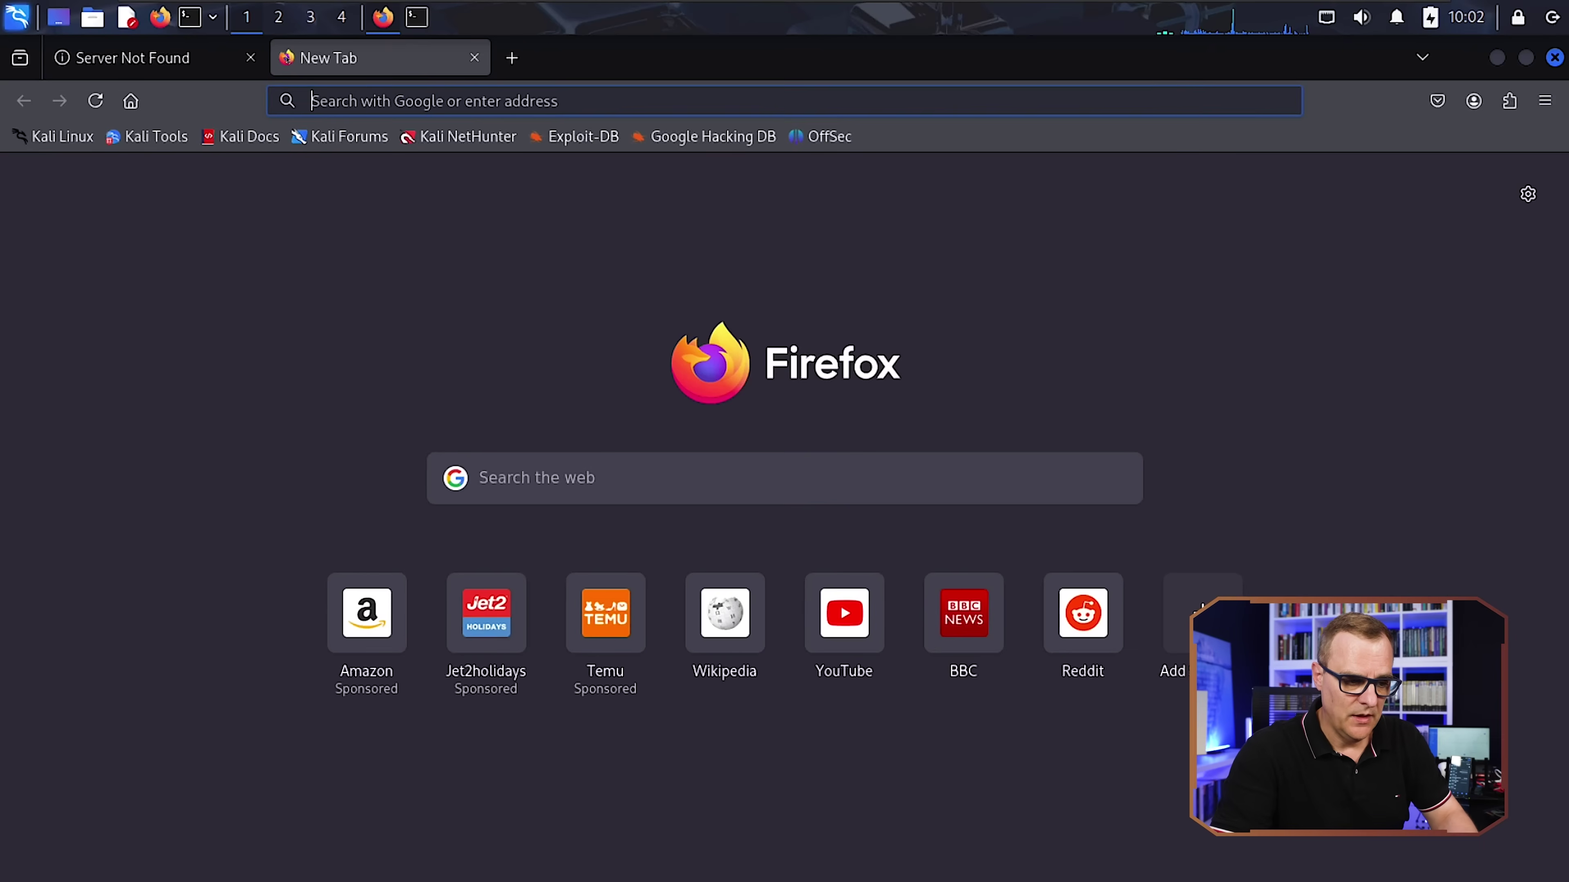
type("google.com")
key("Return")
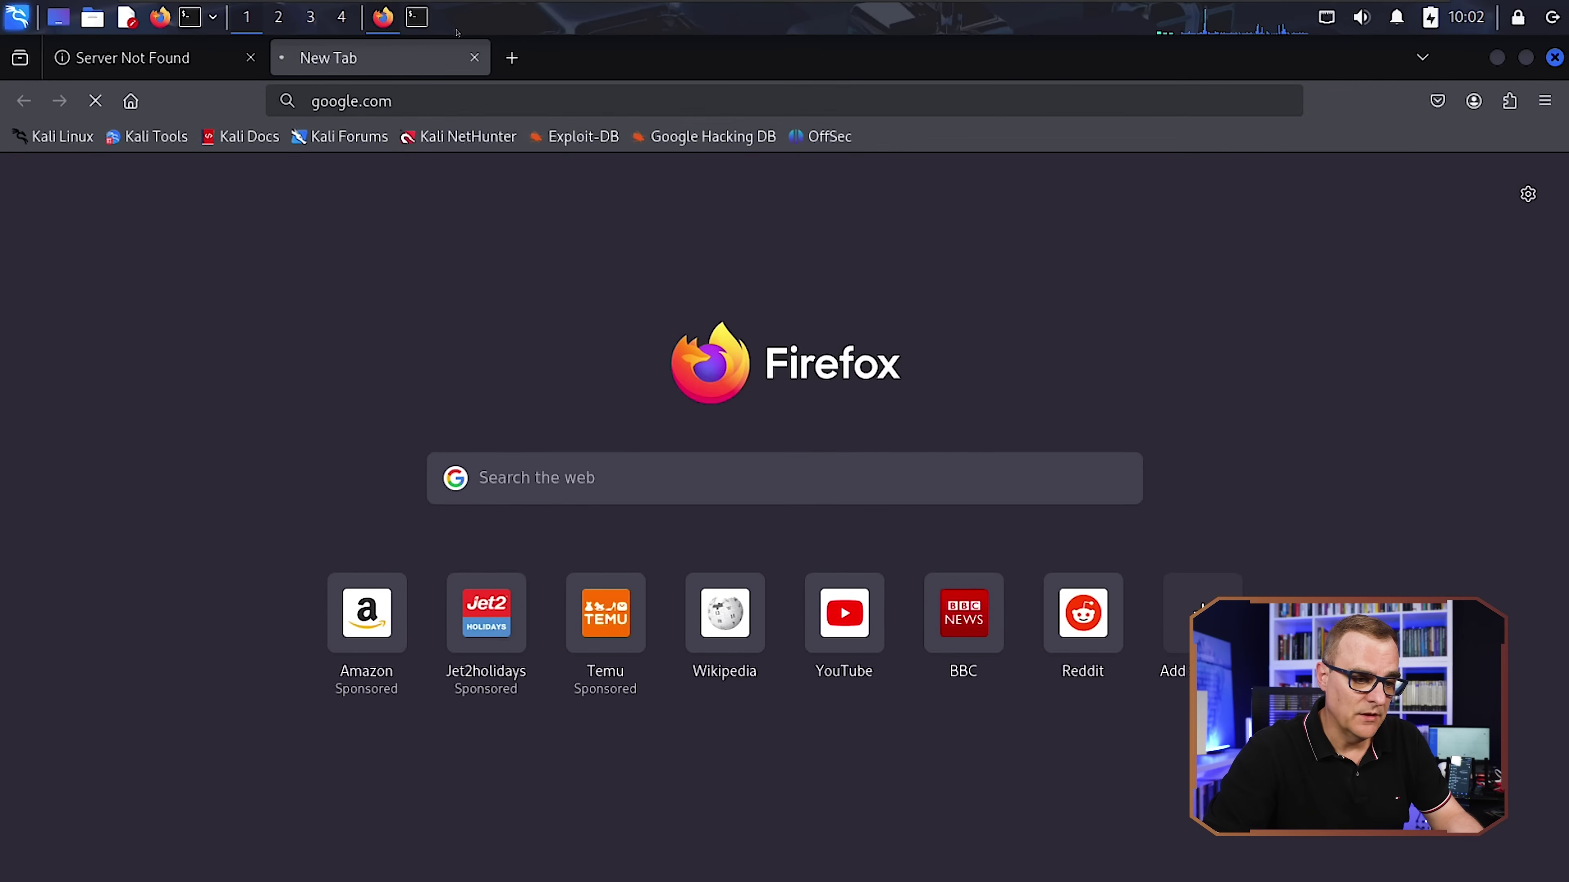
left_click(417, 17)
key("Up")
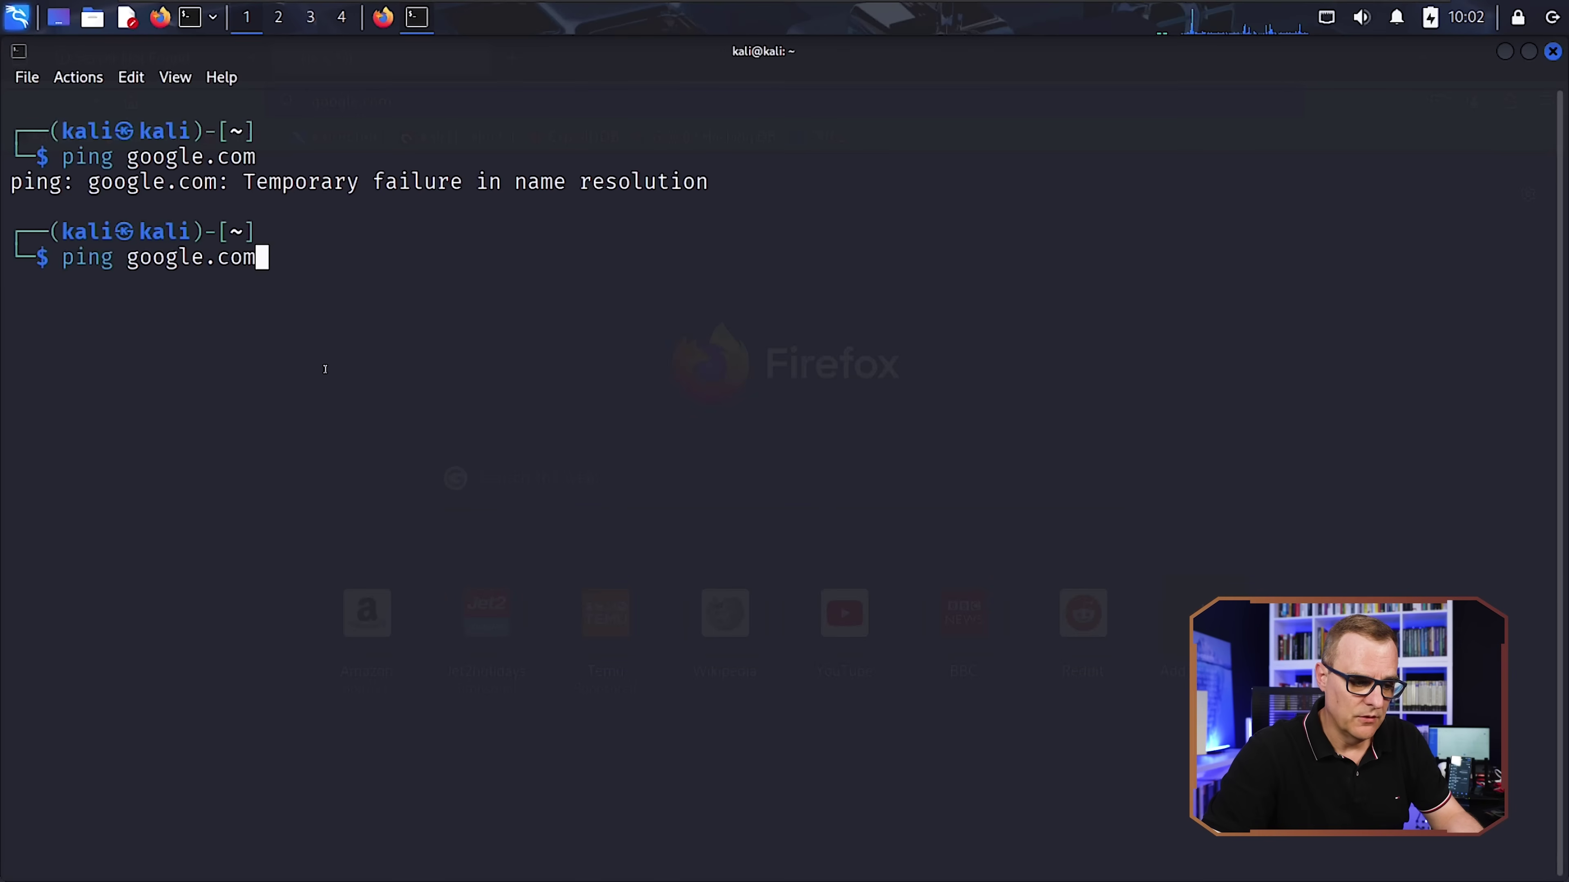
key("Return")
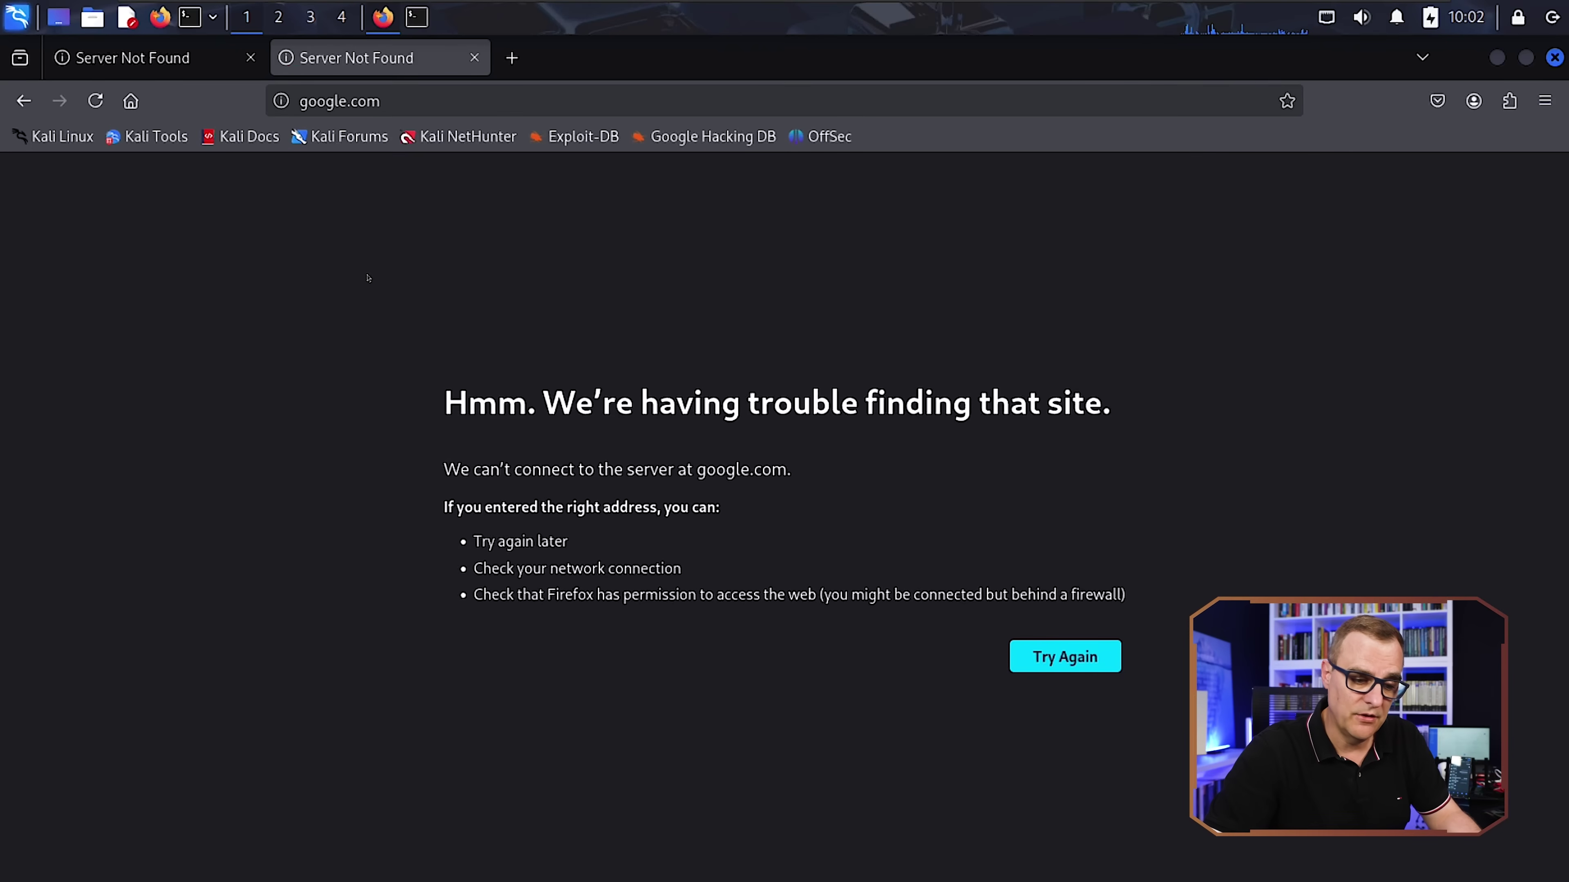
left_click_drag(441, 401, 1161, 393)
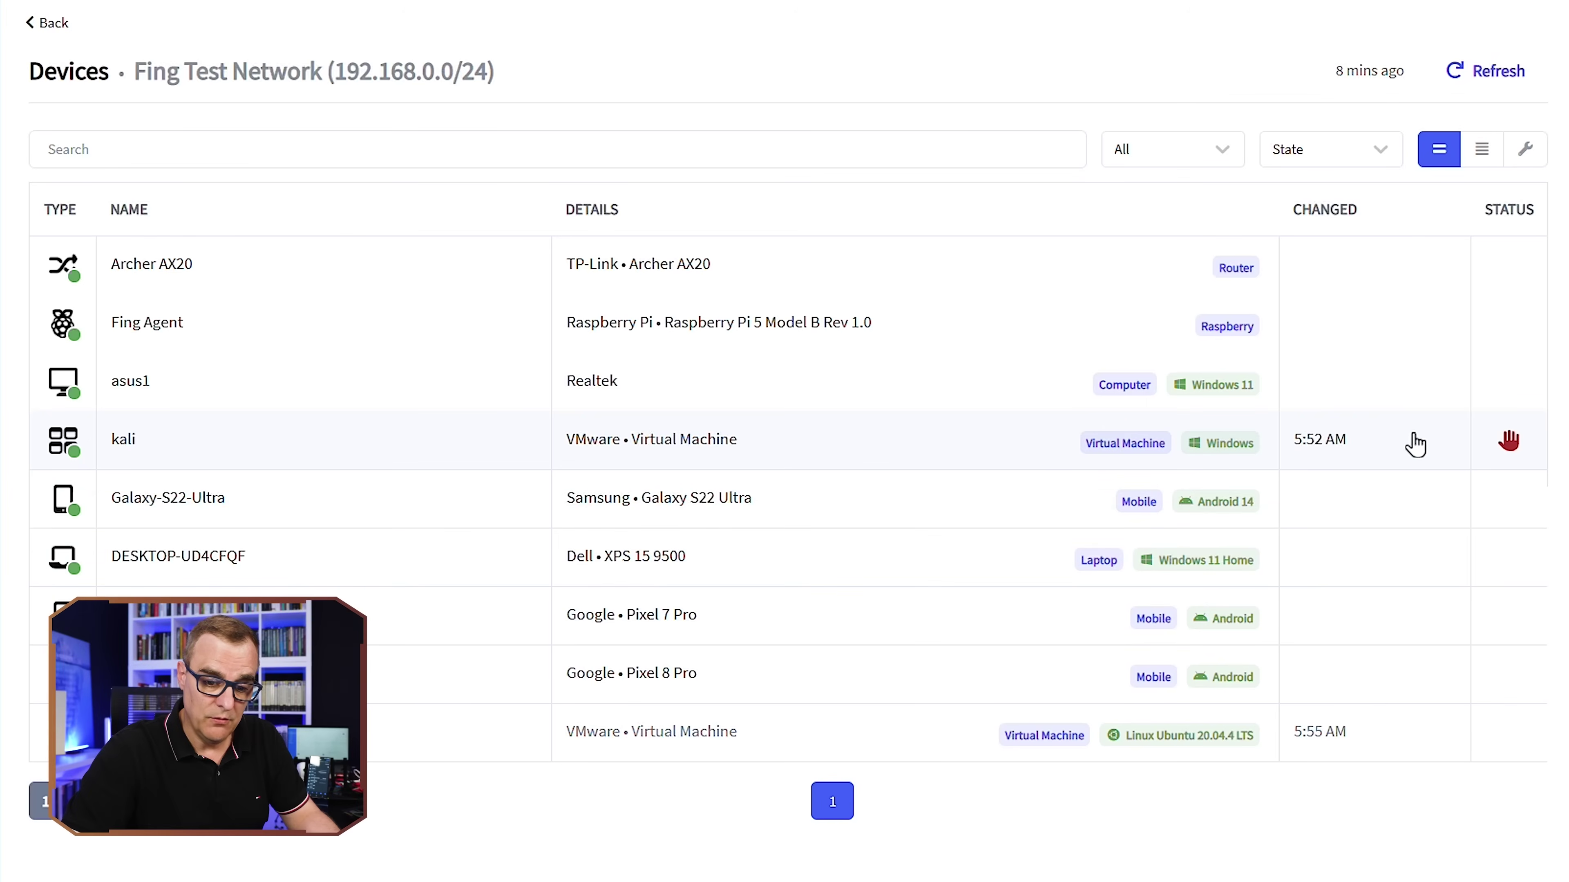
In Fing, open the kali device's details and unblock its network access
left_click(708, 441)
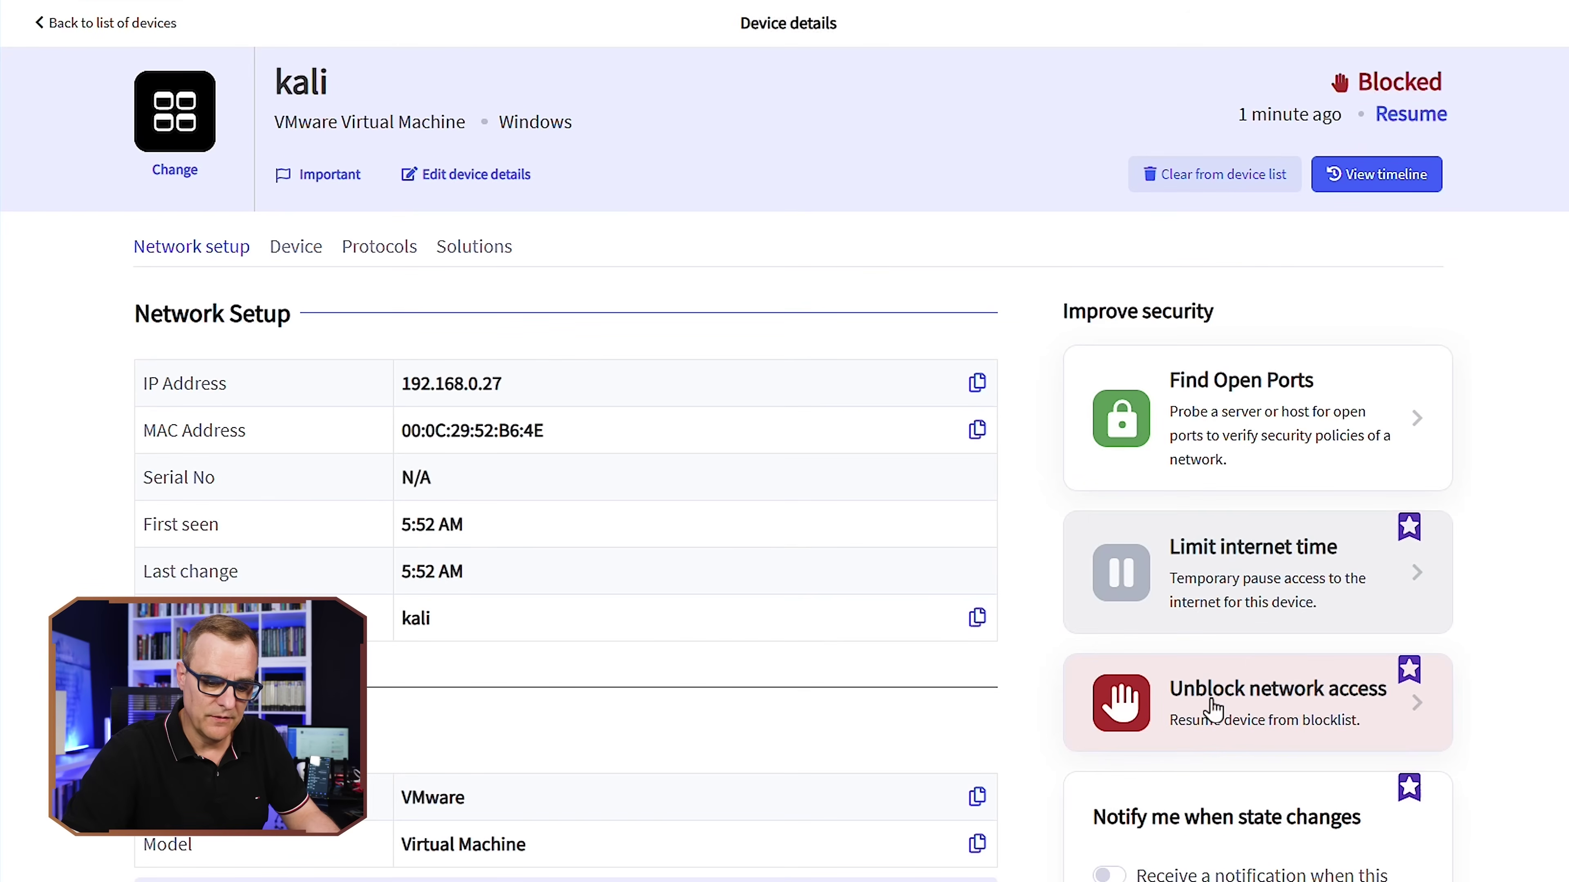
left_click(1138, 700)
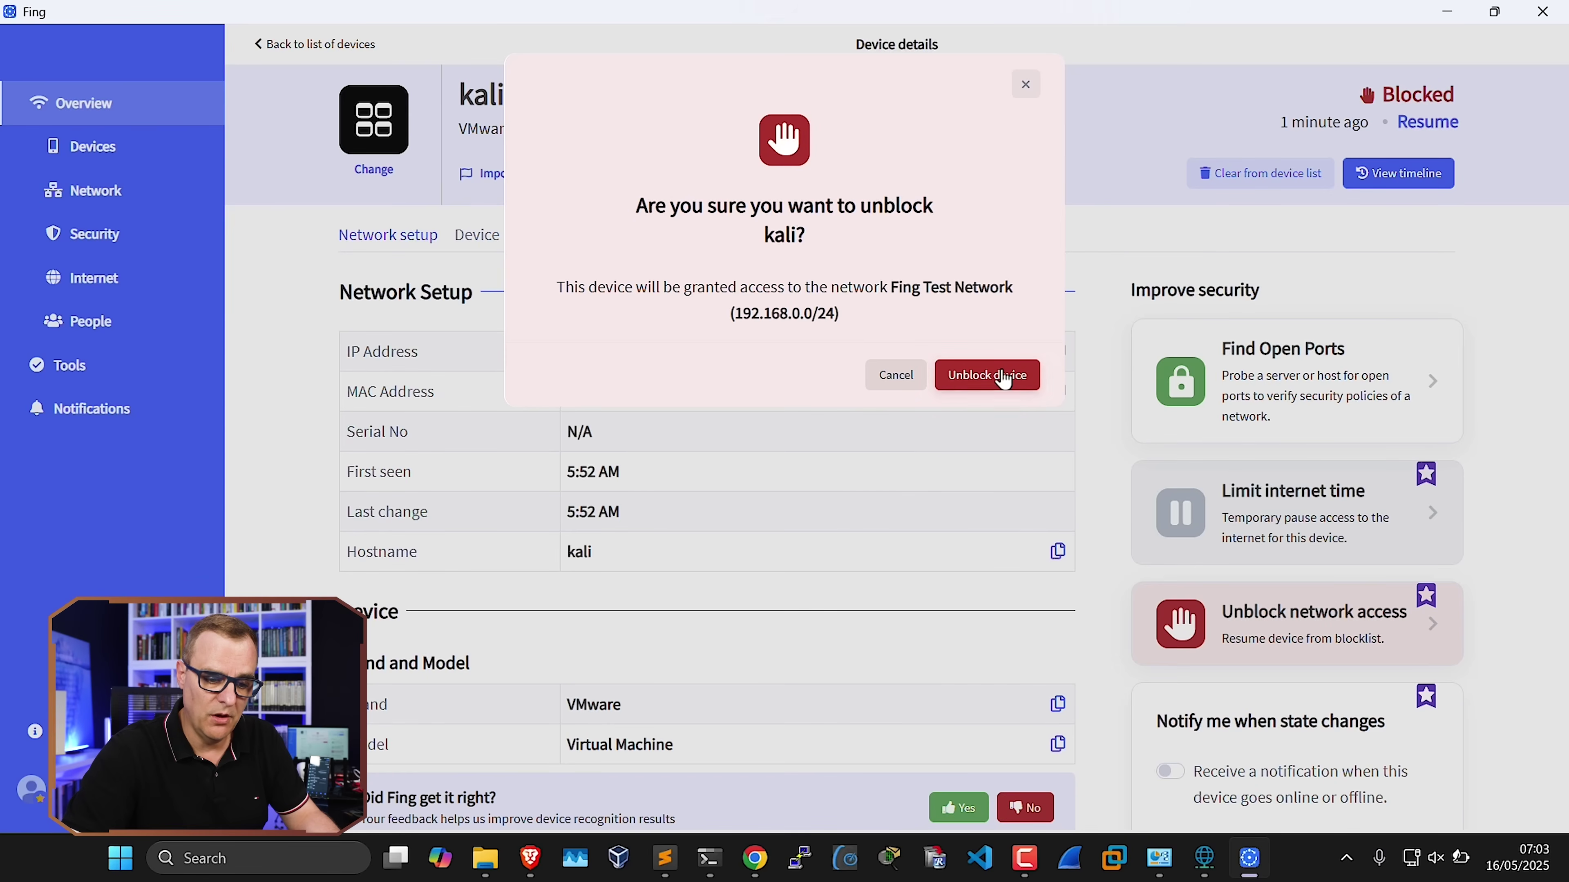
left_click(988, 375)
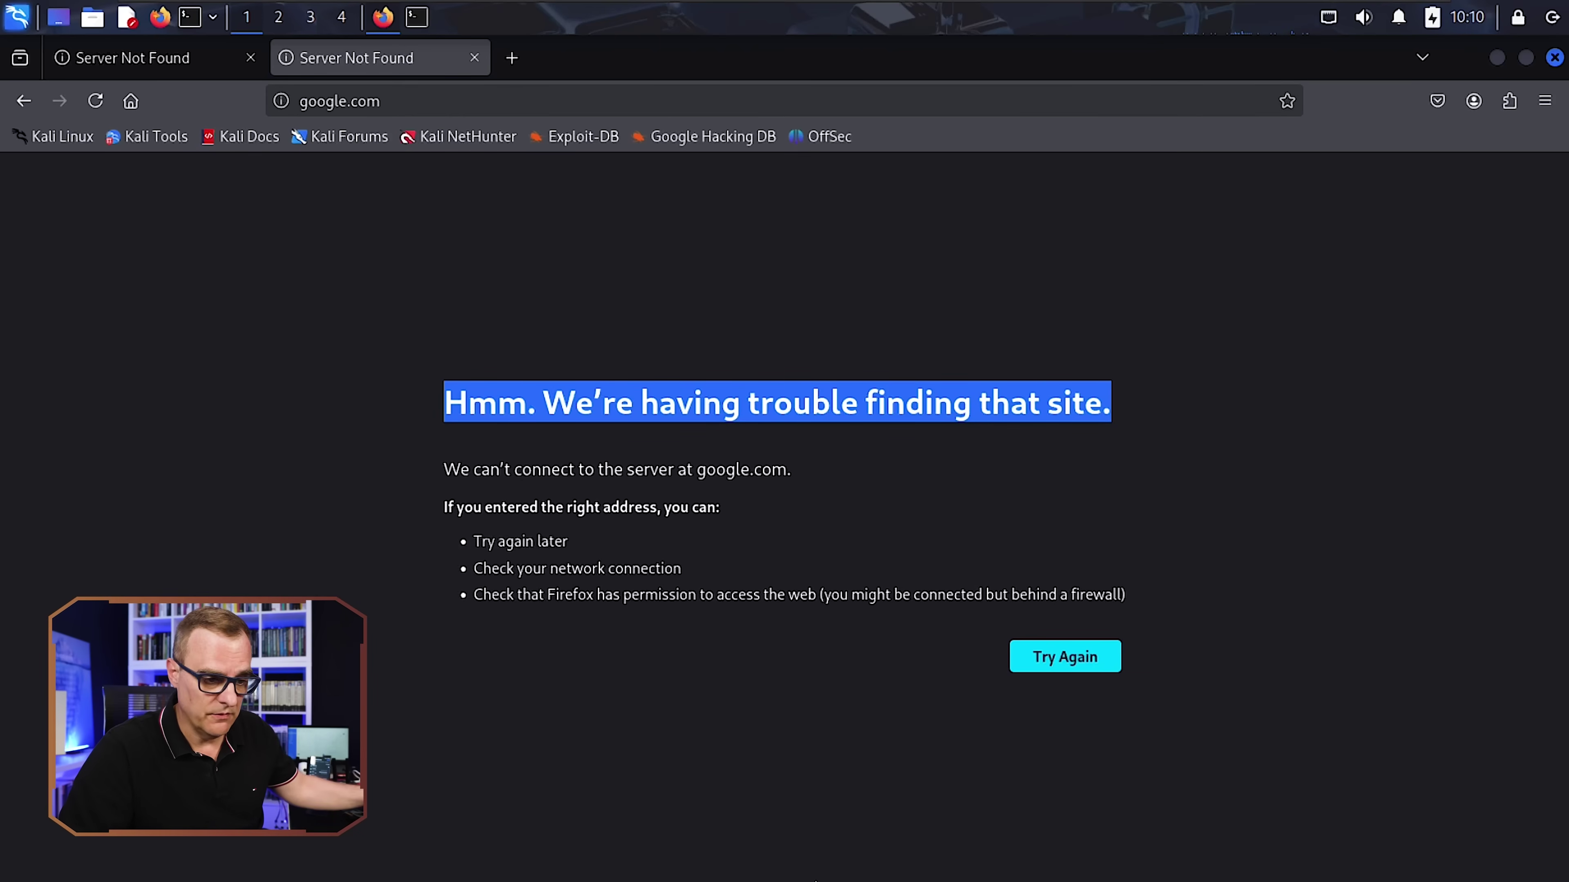
On the Kali machine, reload google.com and davidbombal.com in their browser tabs to recheck internet access
left_click(450, 102)
key("Return")
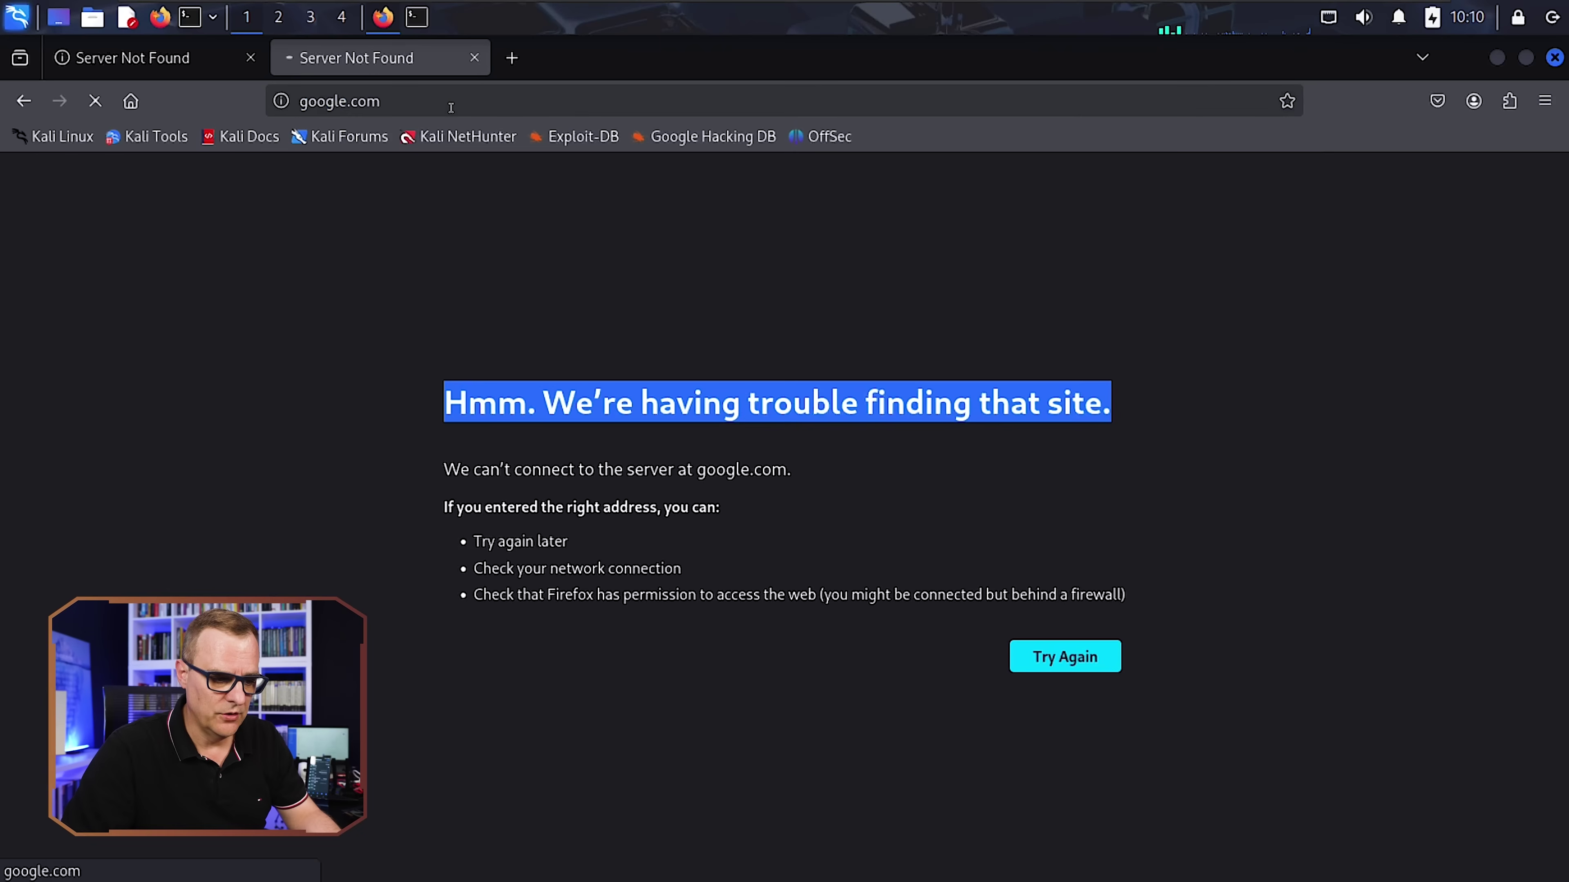
left_click(695, 863)
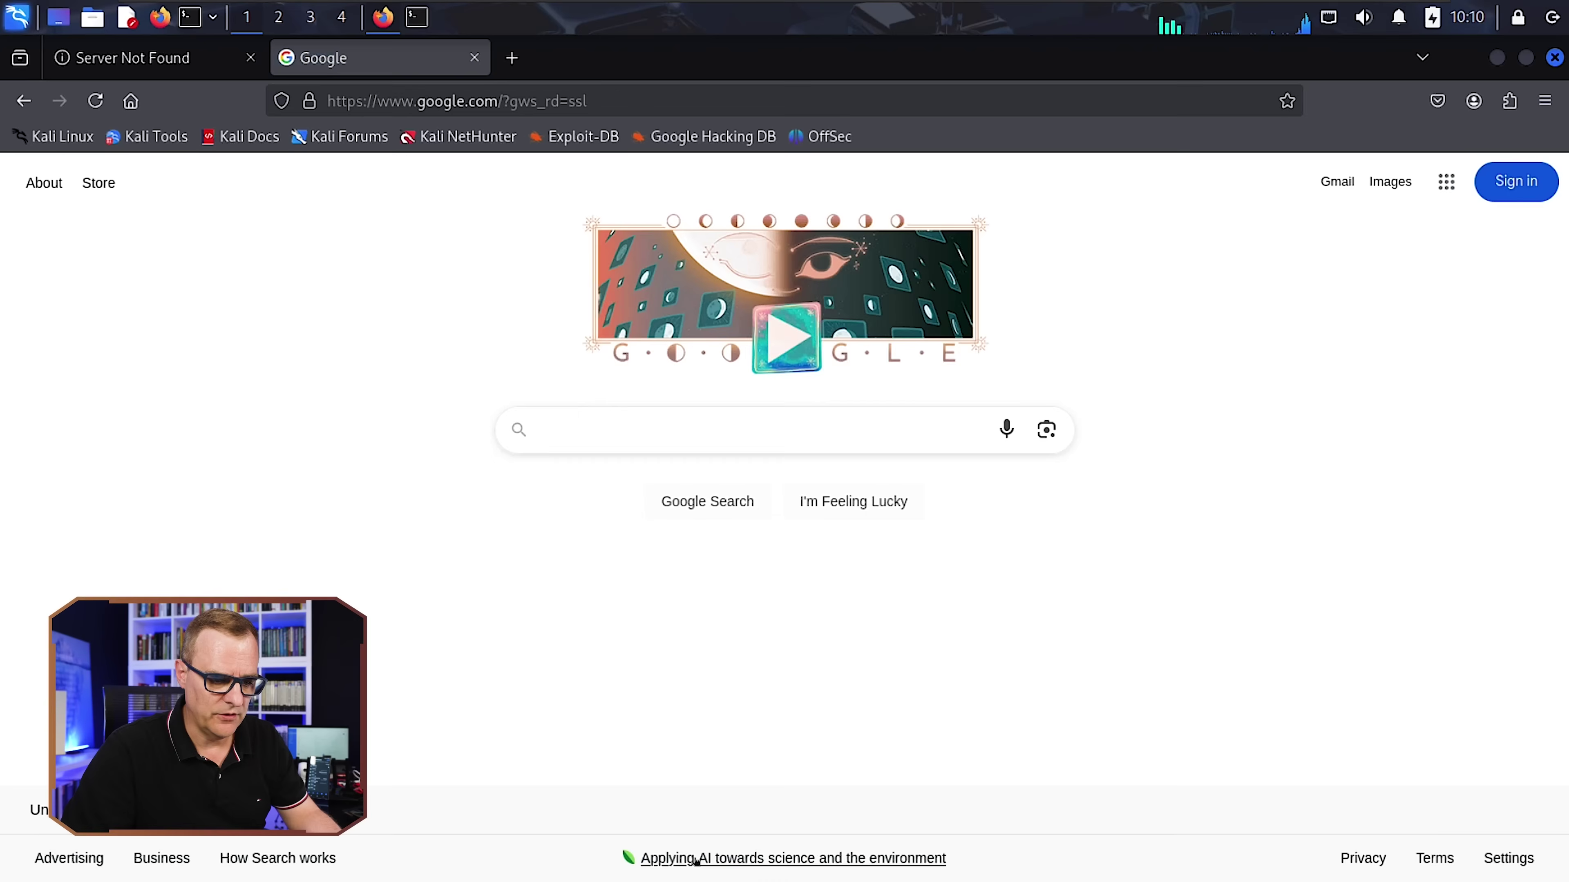
key("ctrl+shift+Tab")
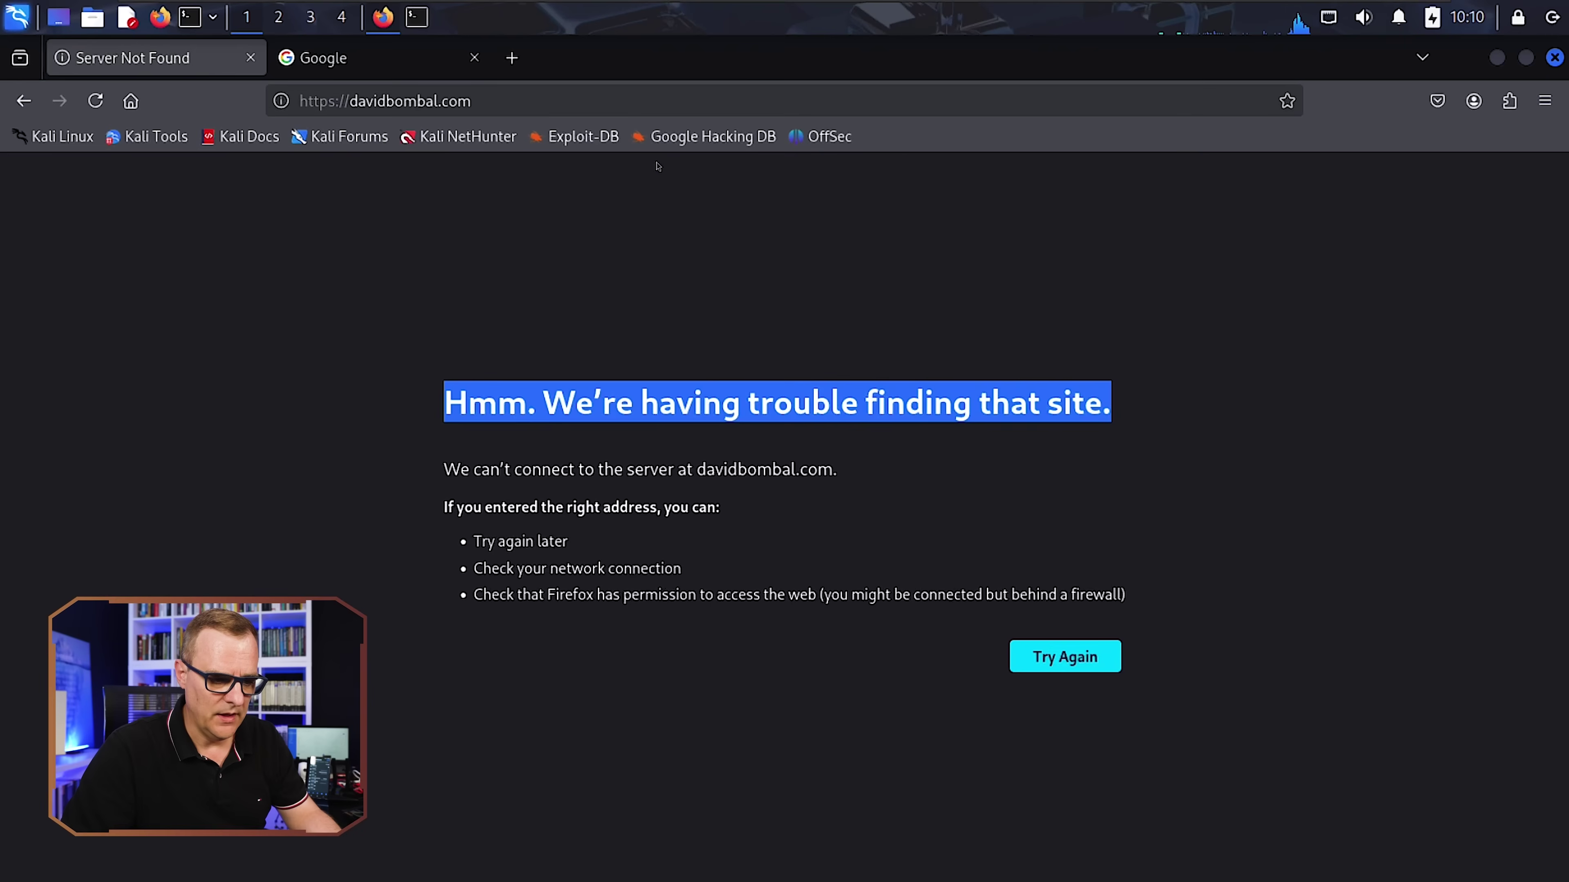
left_click(590, 103)
key("Return")
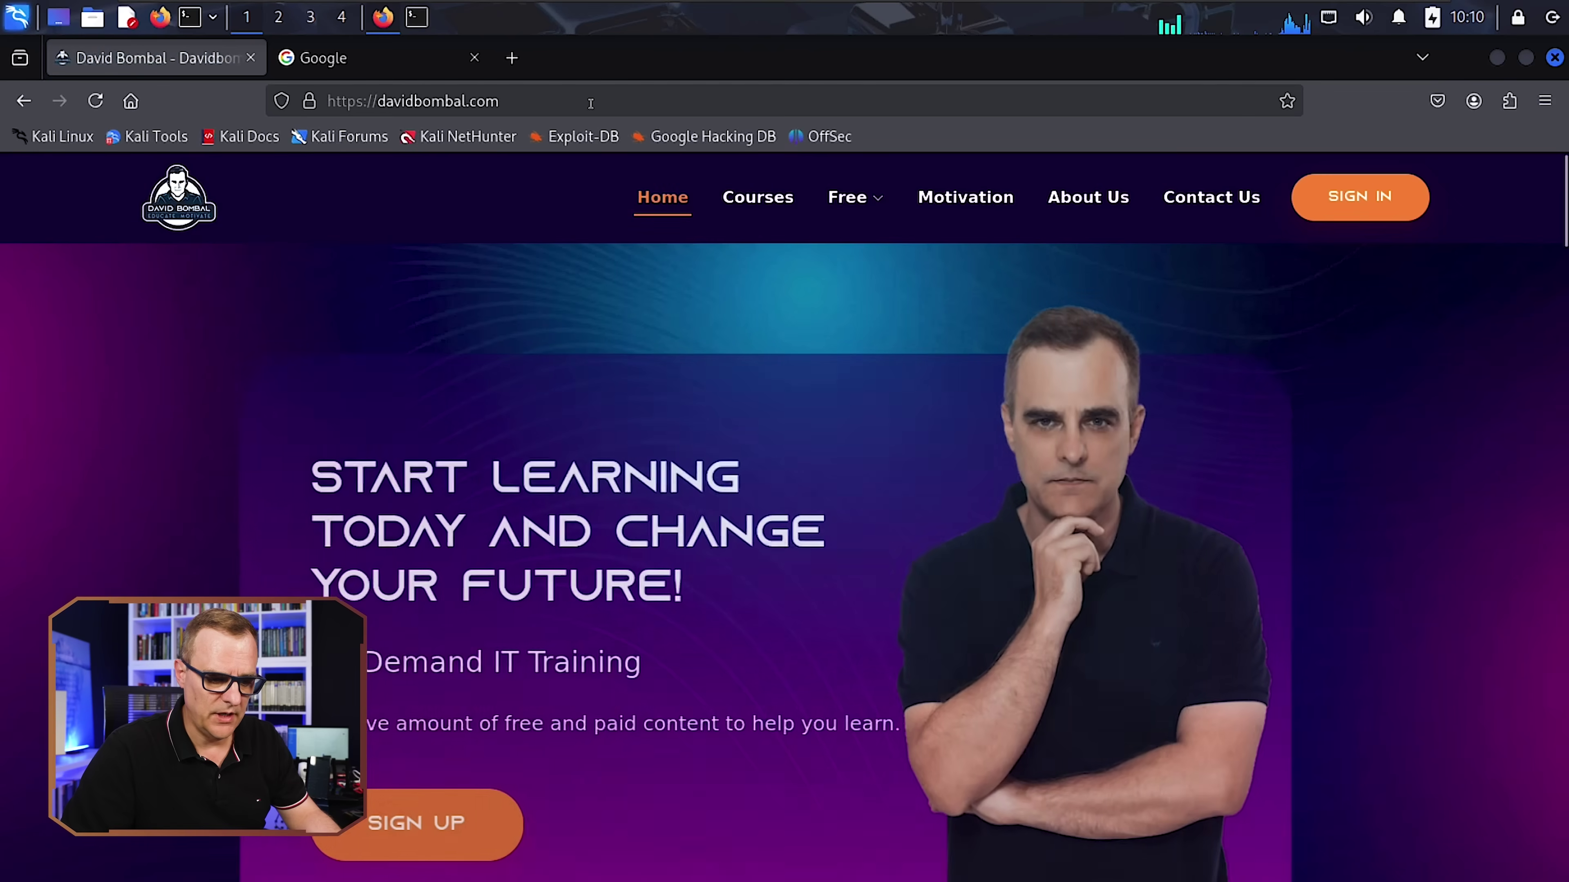
Leave the Kali desktop, switch back to Fing and open the Fing Agent device's details
left_click(1422, 58)
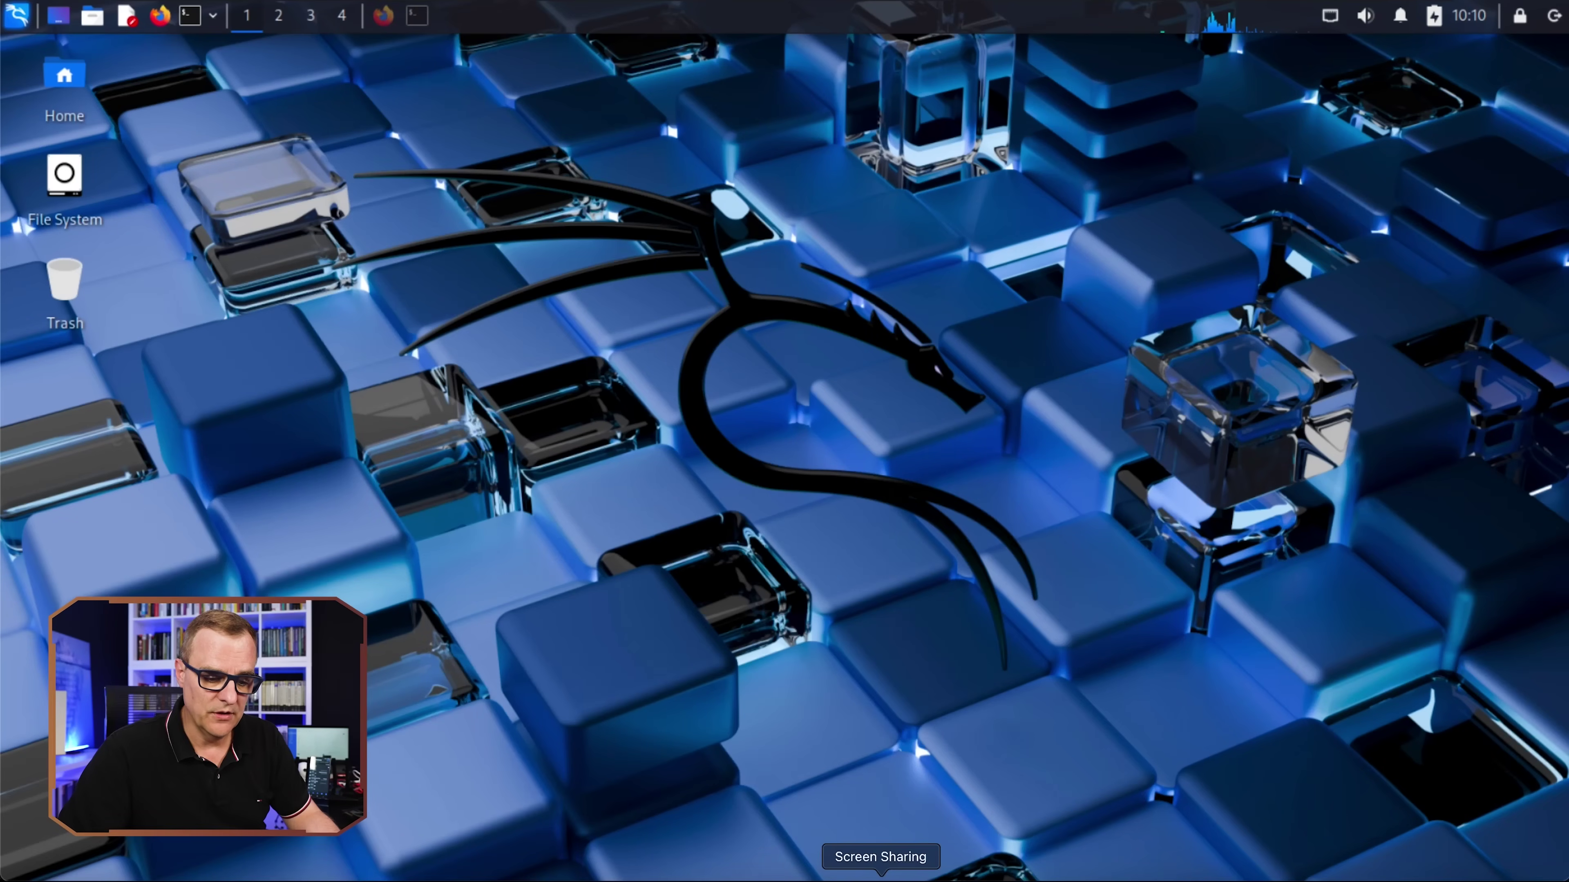
right_click(883, 874)
left_click(937, 533)
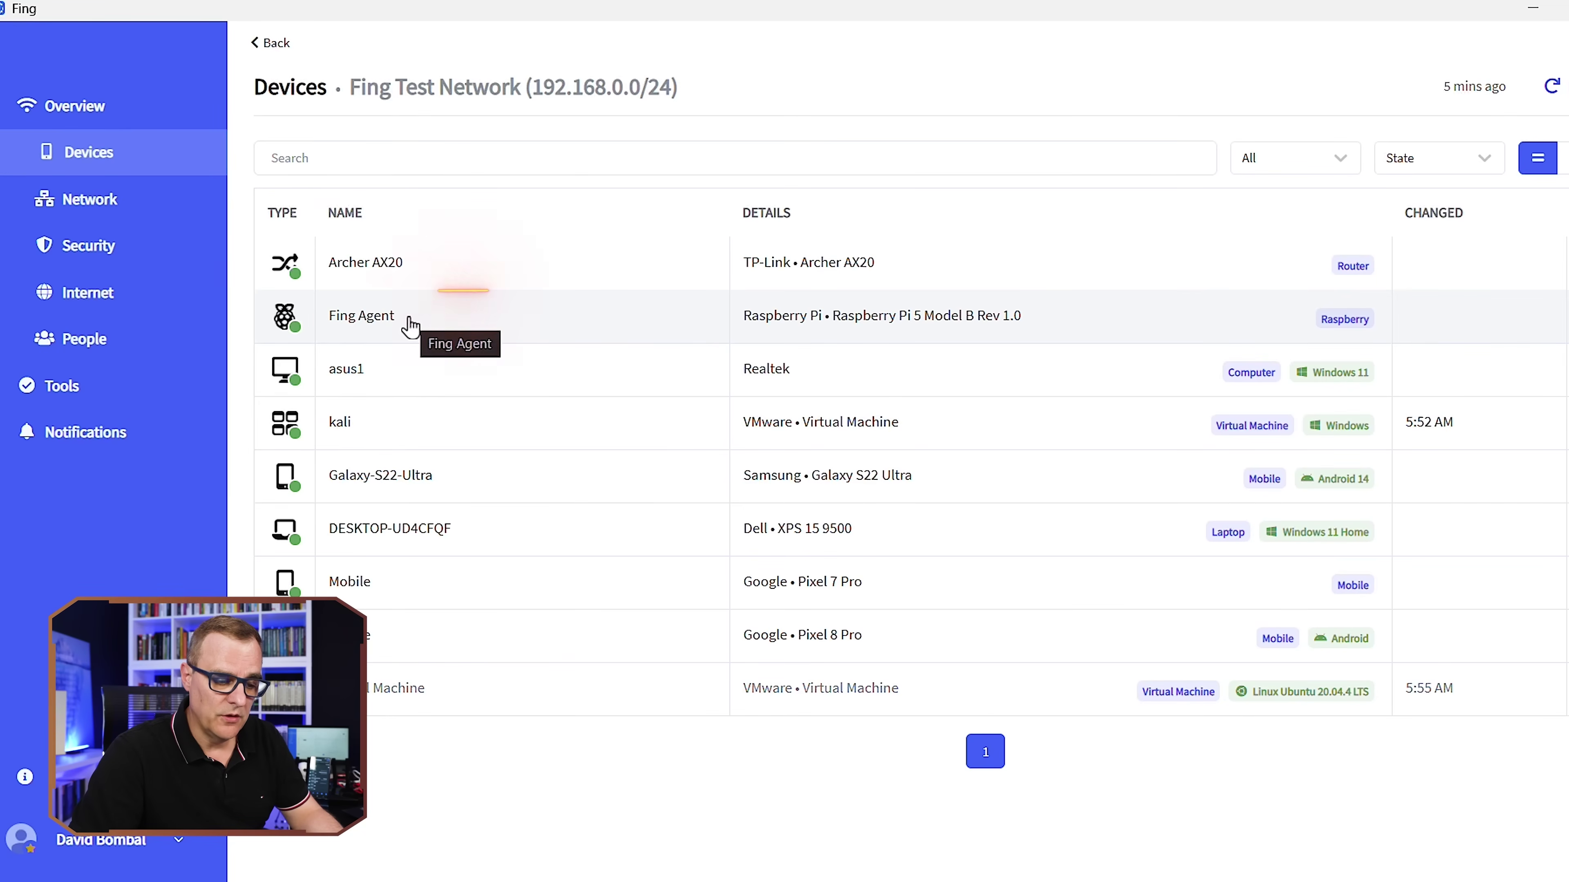
left_click(410, 328)
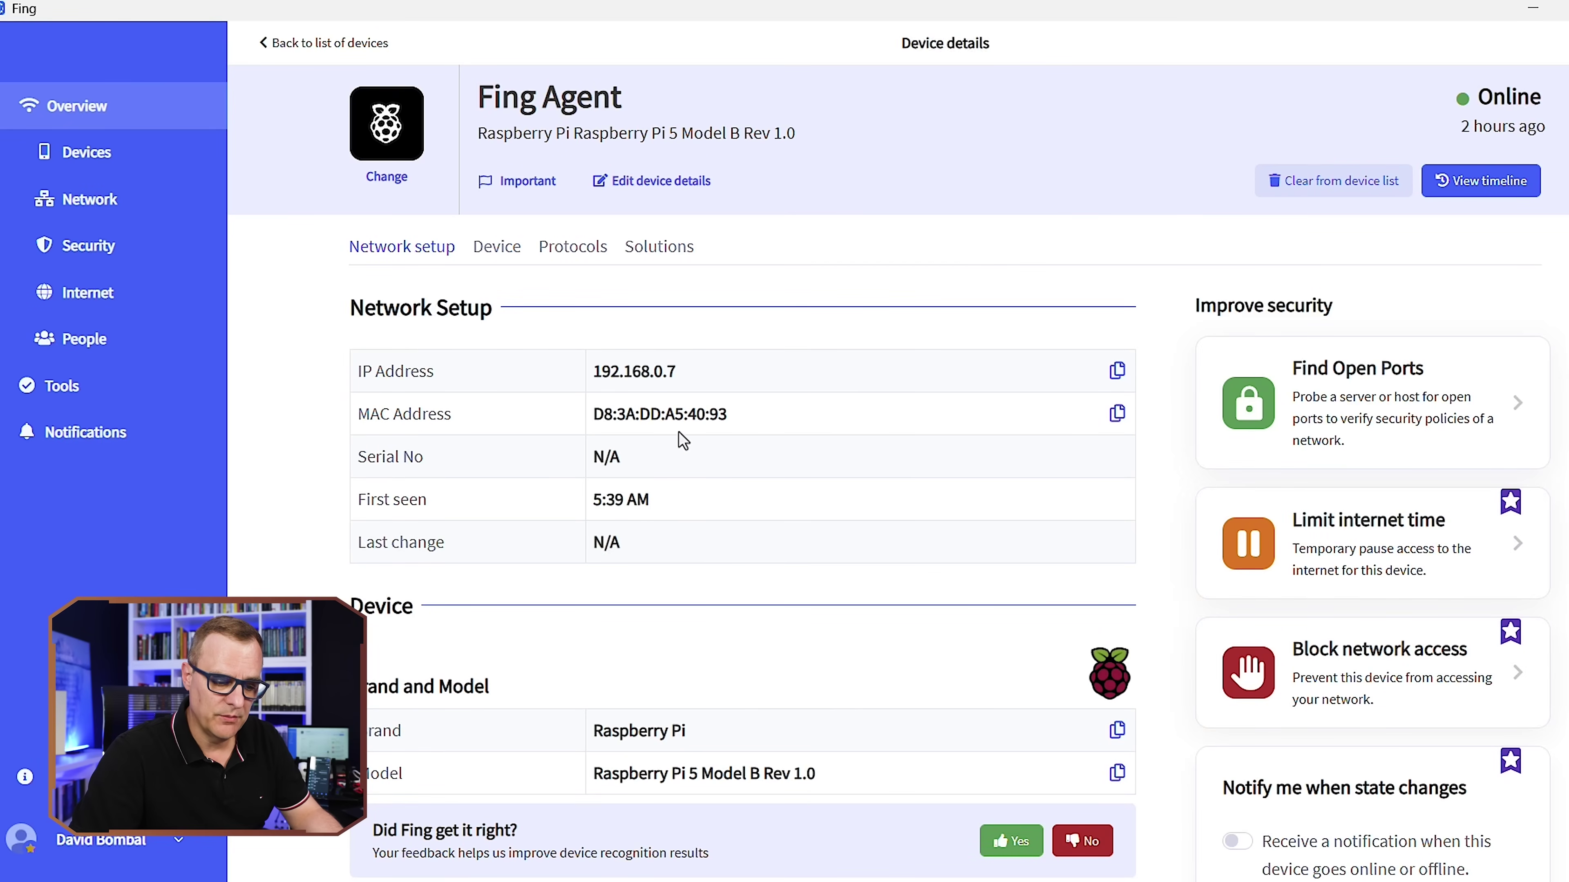
Look through the Fing Agent's details and scan its common ports, checking the ssh entry on port 22
scroll(679, 448, "down", 3)
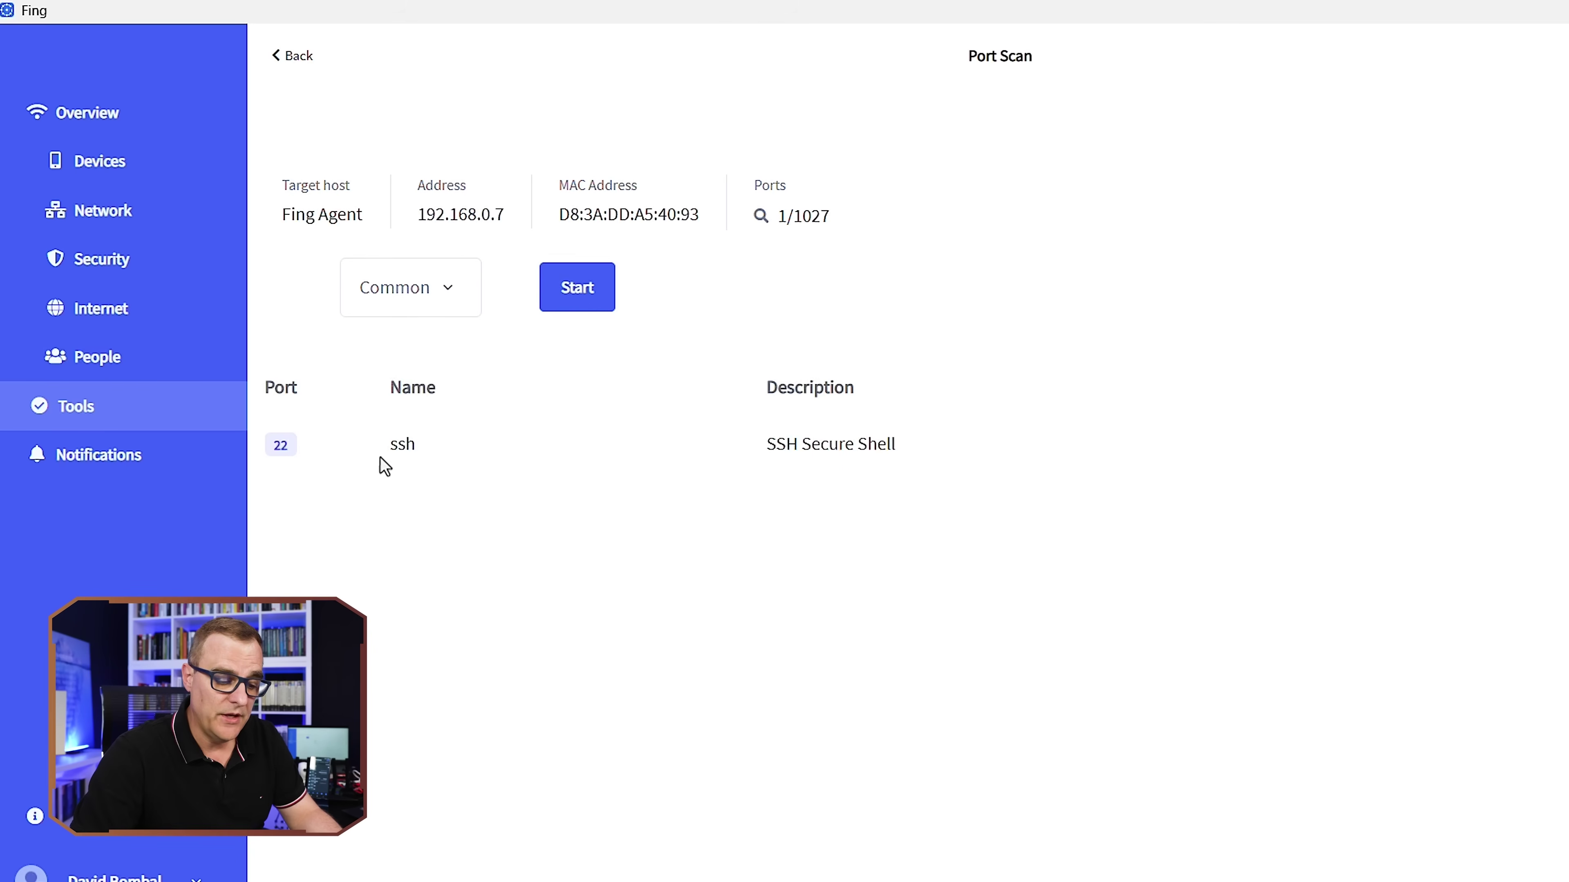
left_click(449, 451)
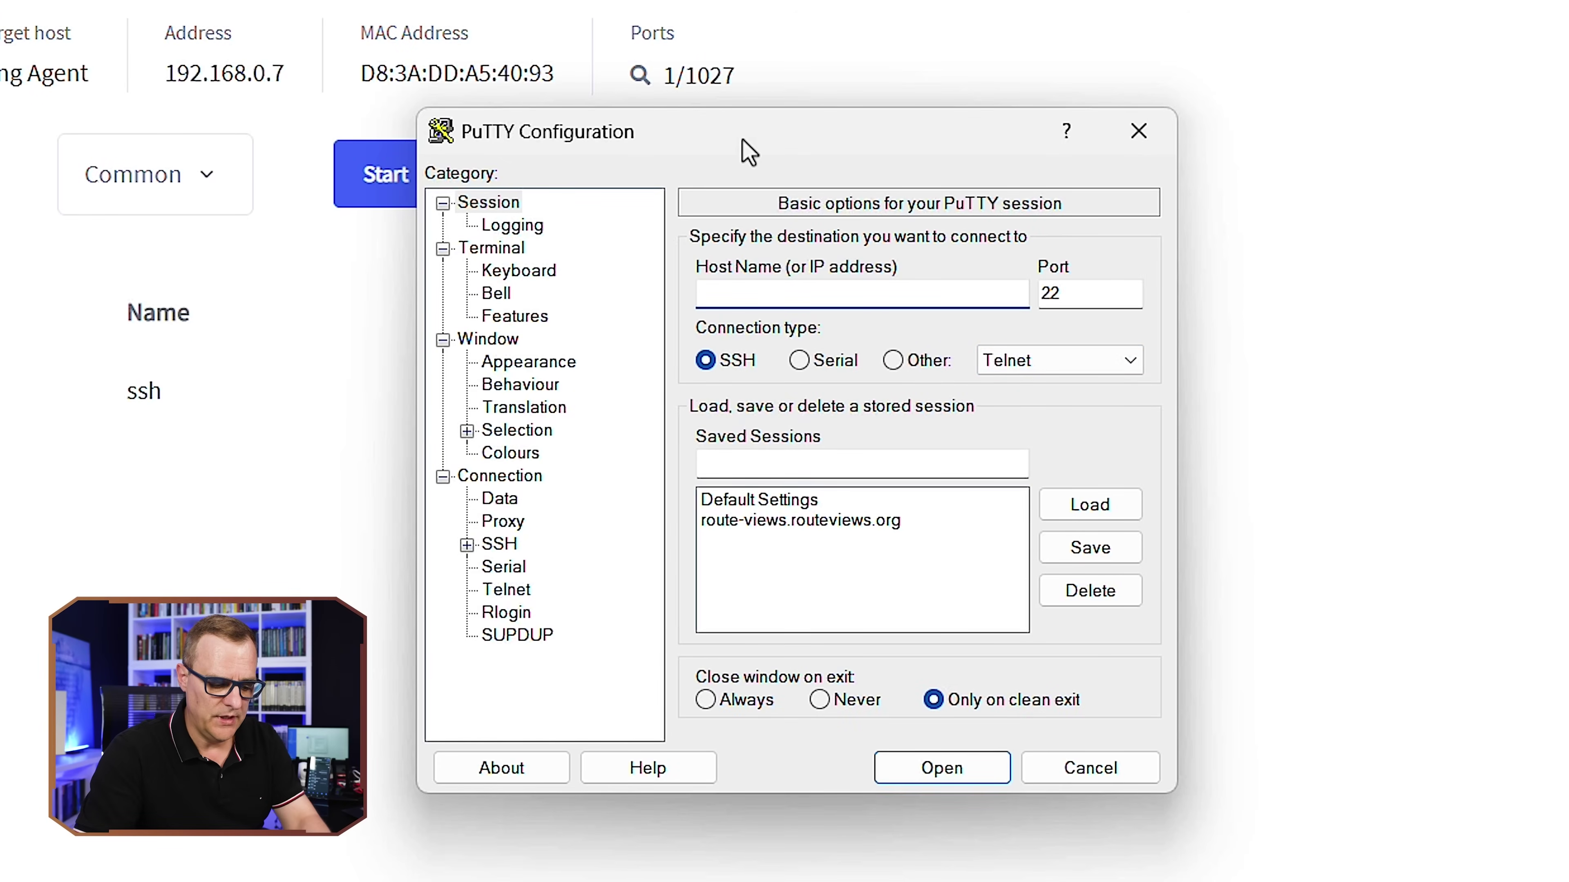
In PuTTY, start an SSH session to 192.168.0.7 on port 22 and accept the server's host key
type("192.168.0")
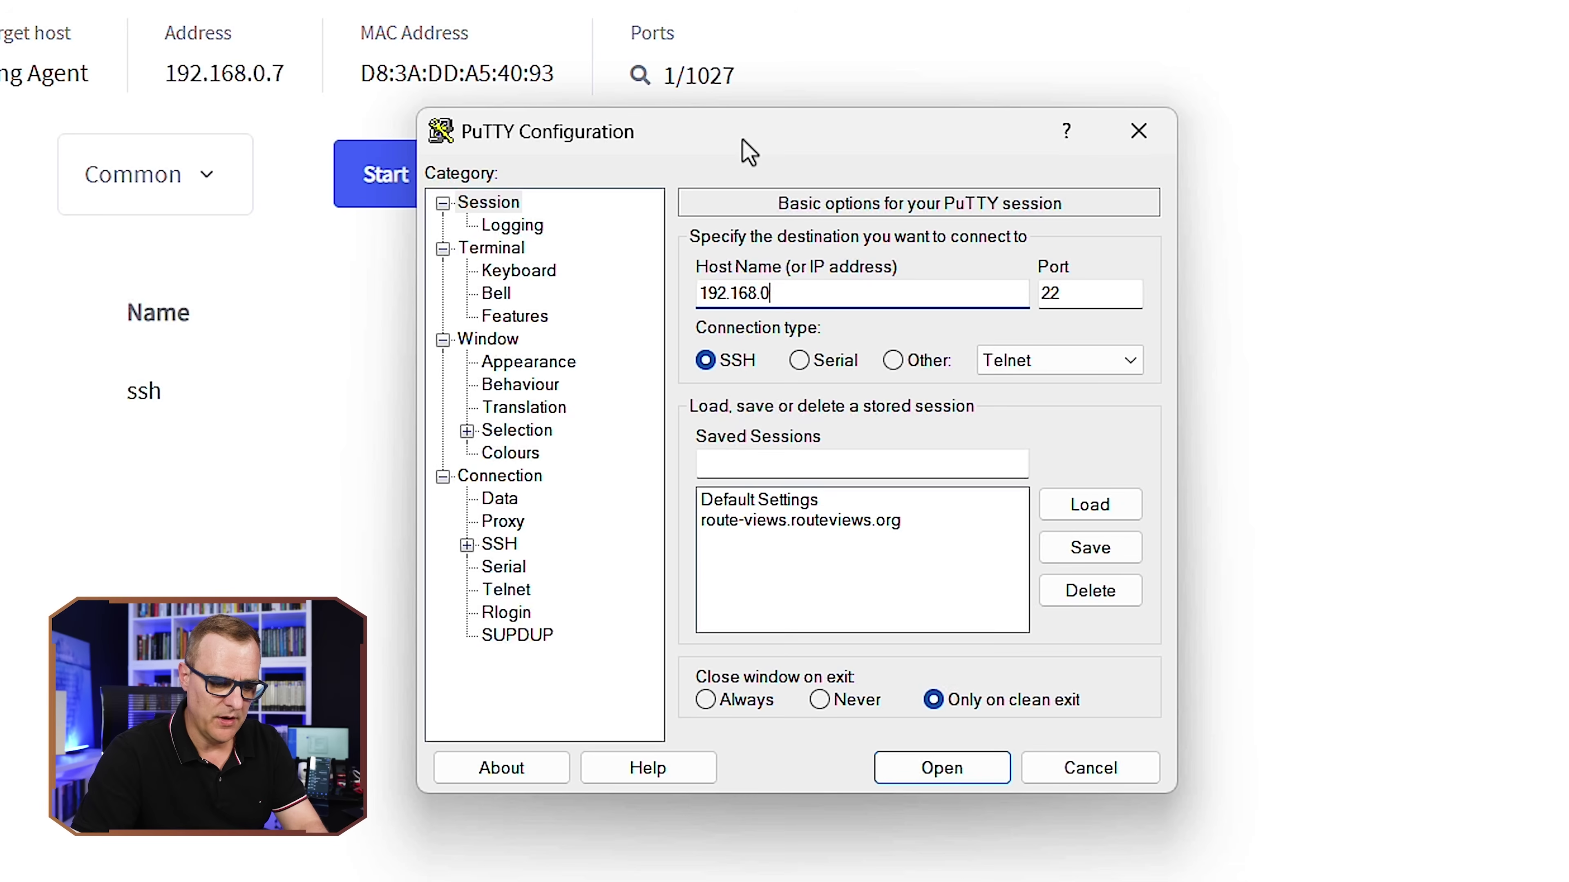
type(".7")
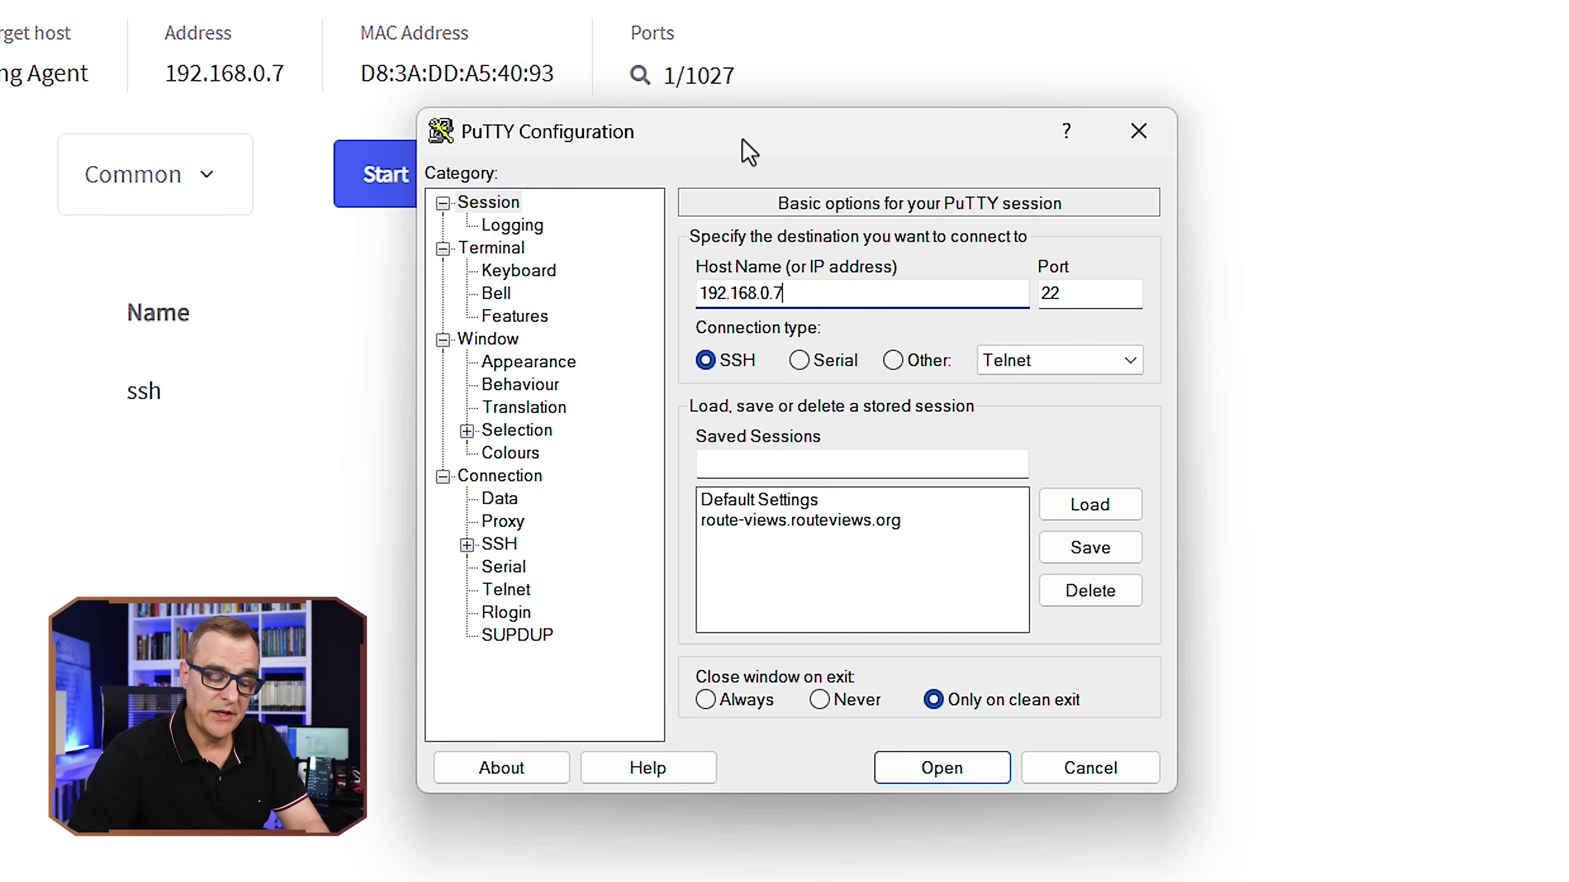
key("Return")
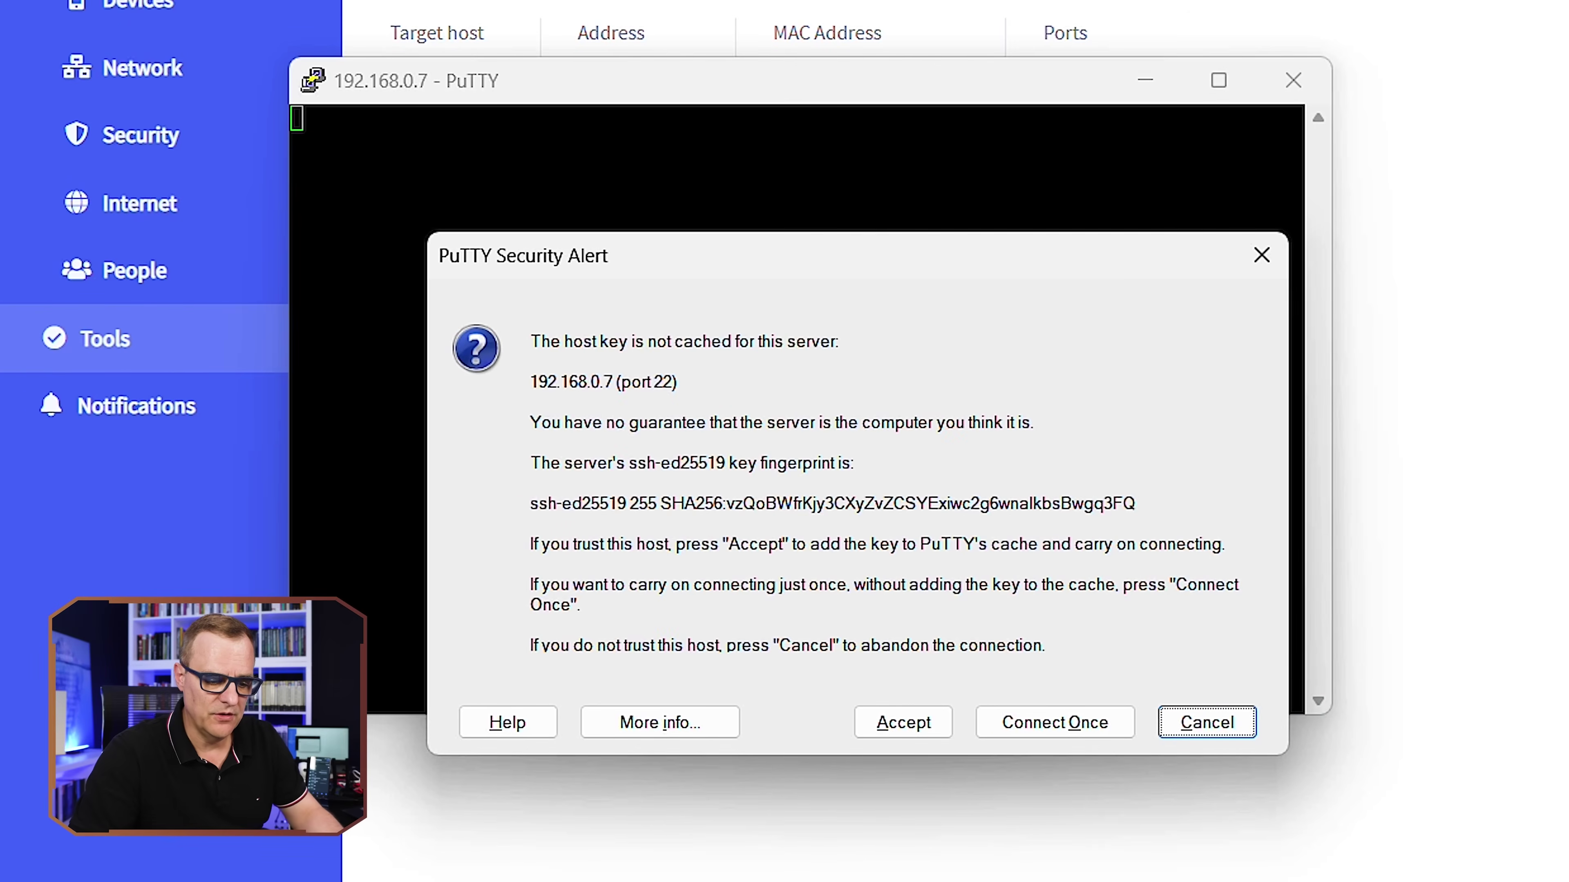
left_click(949, 728)
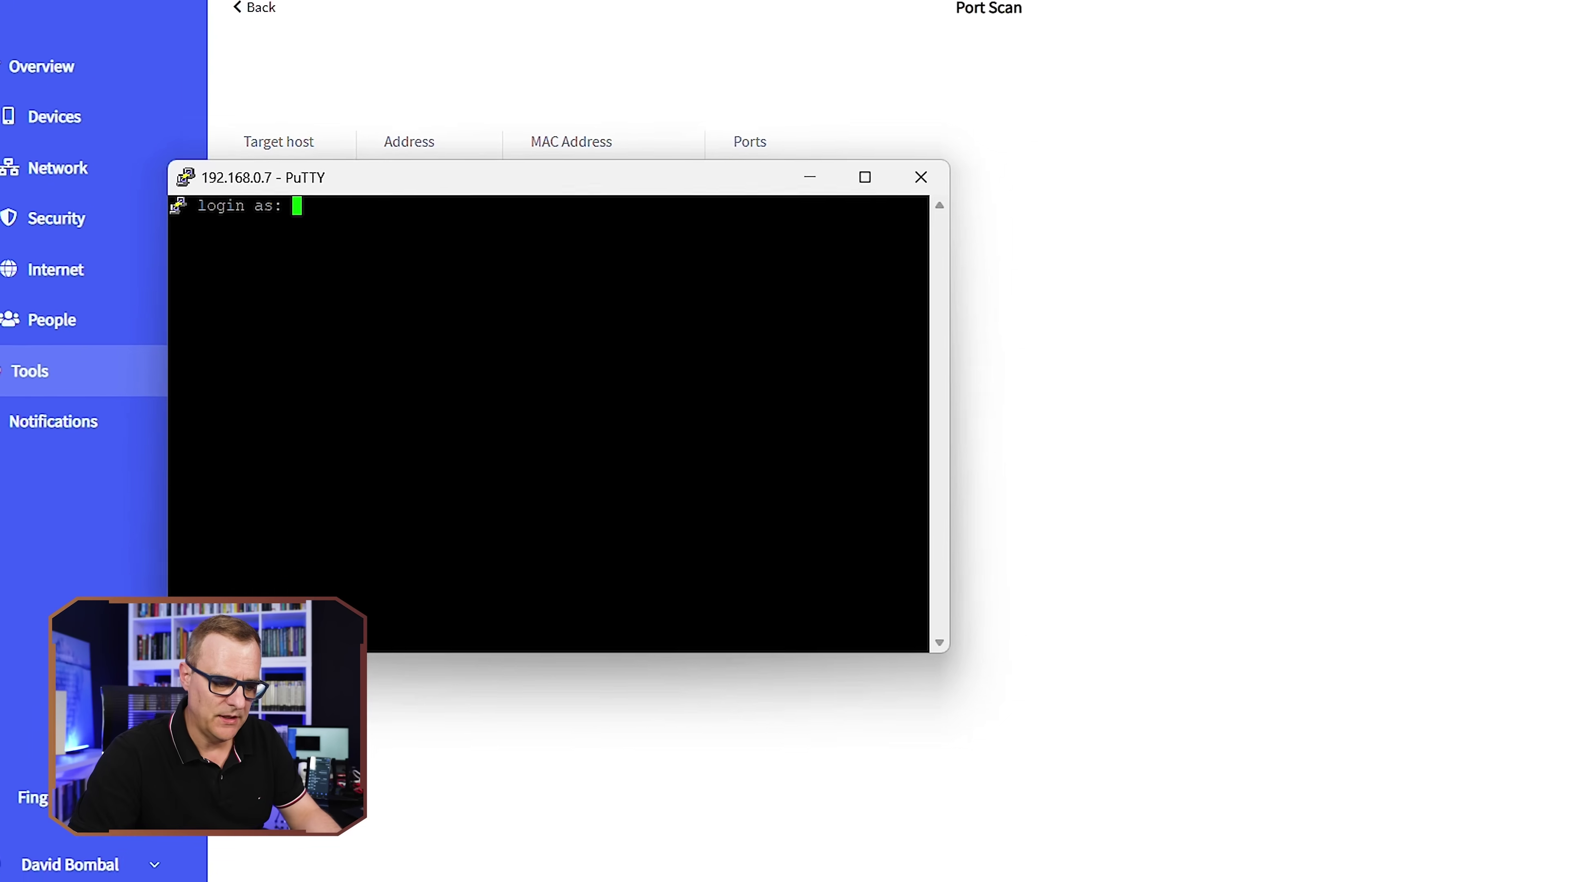
Enlarge the PuTTY window, log in to 192.168.0.7 with the username and account password, and highlight the Linux version banner
left_click_drag(591, 186, 577, 57)
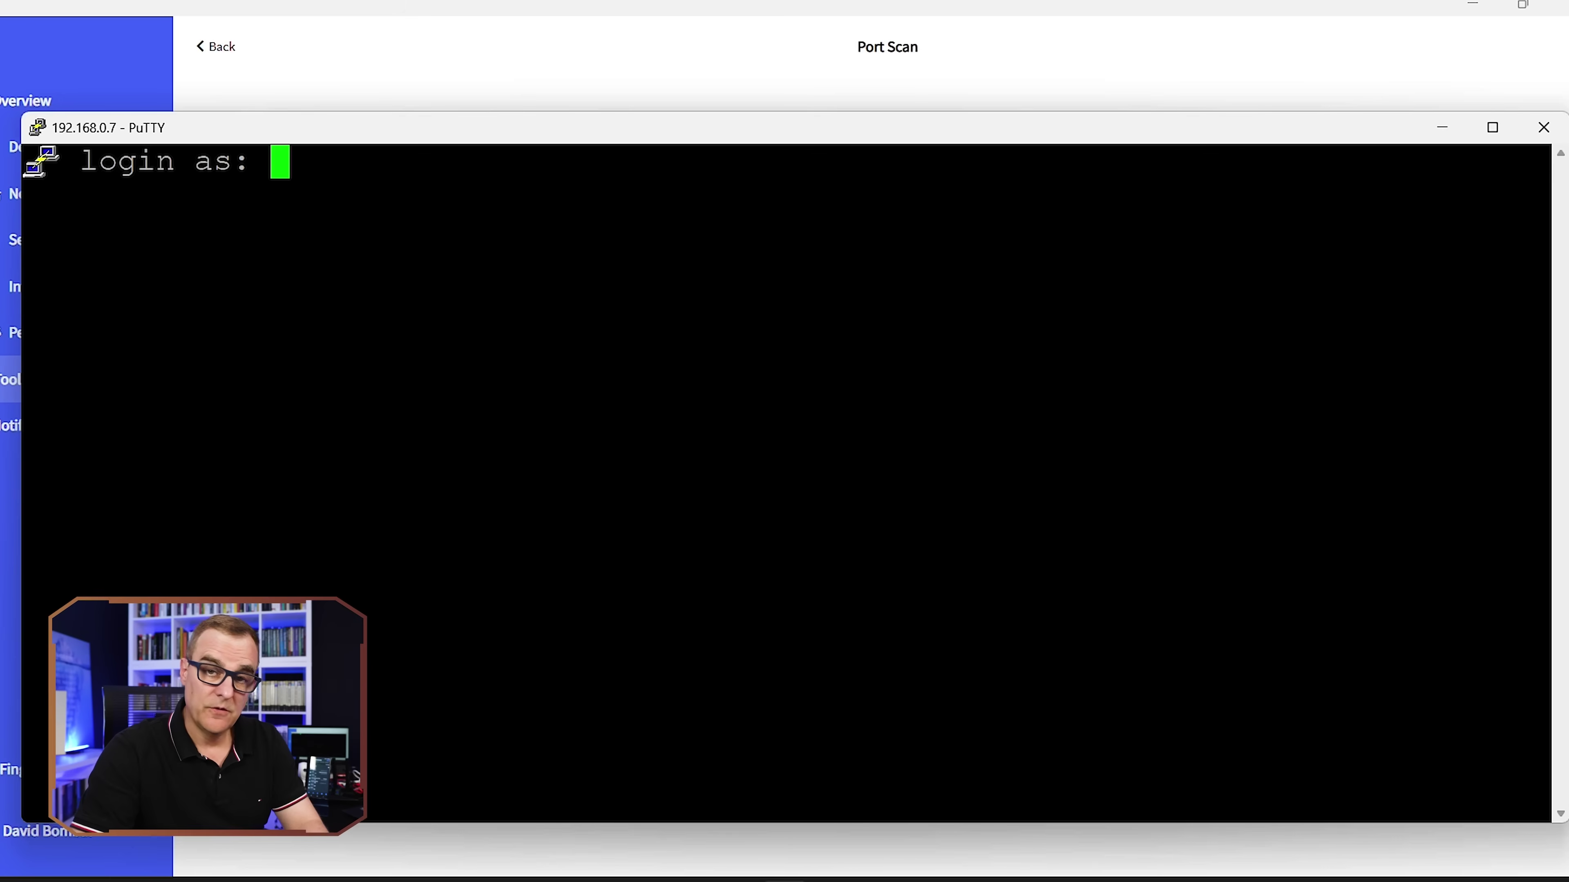
type("as: david")
key("Return")
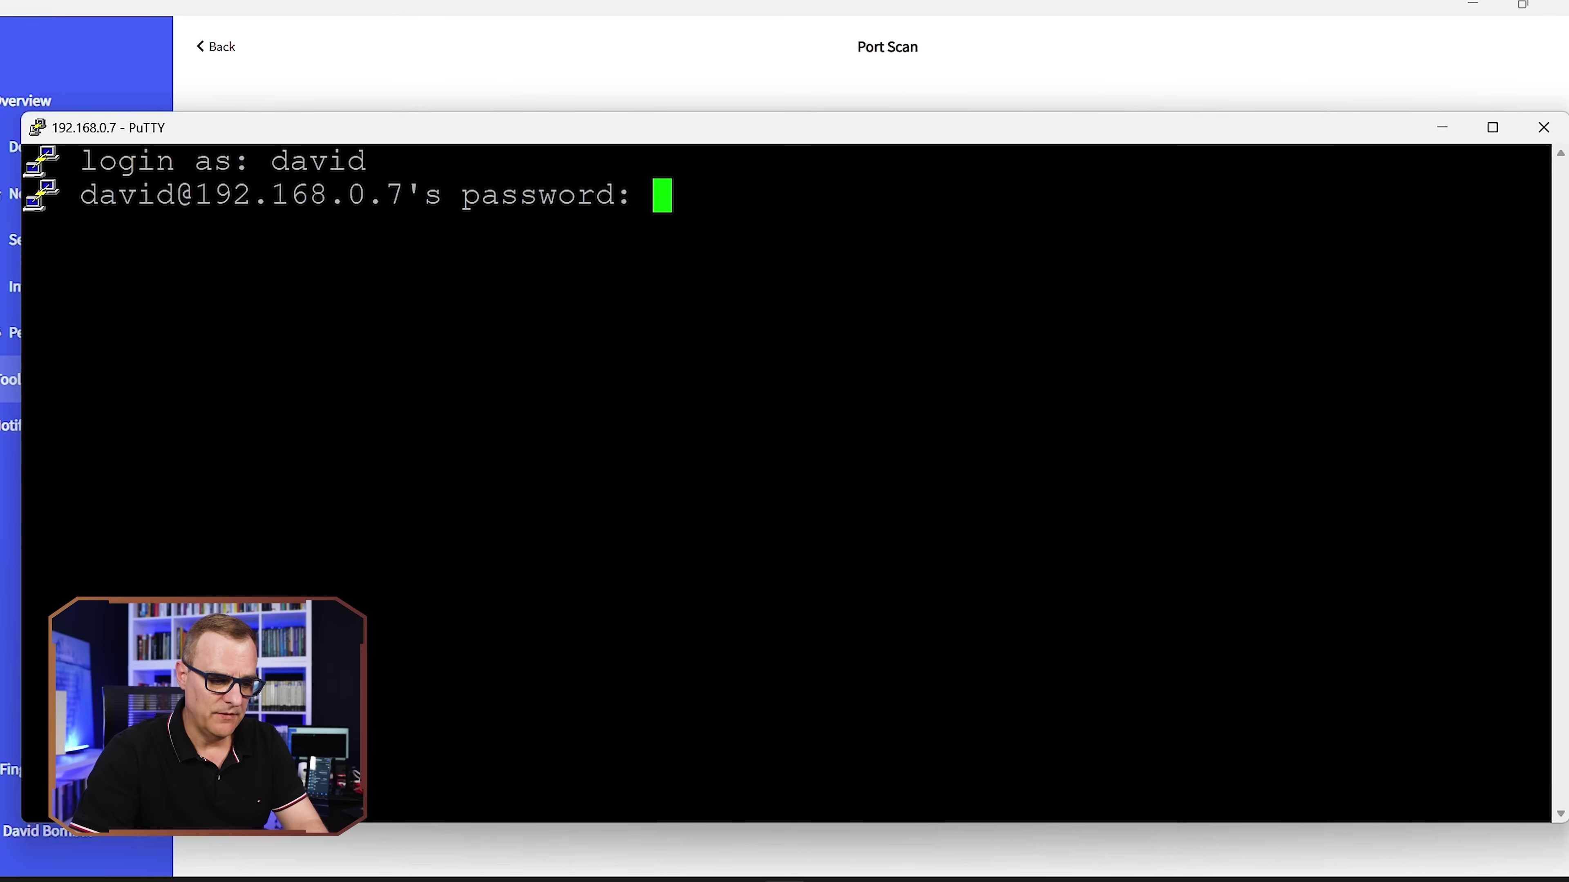
key("Return")
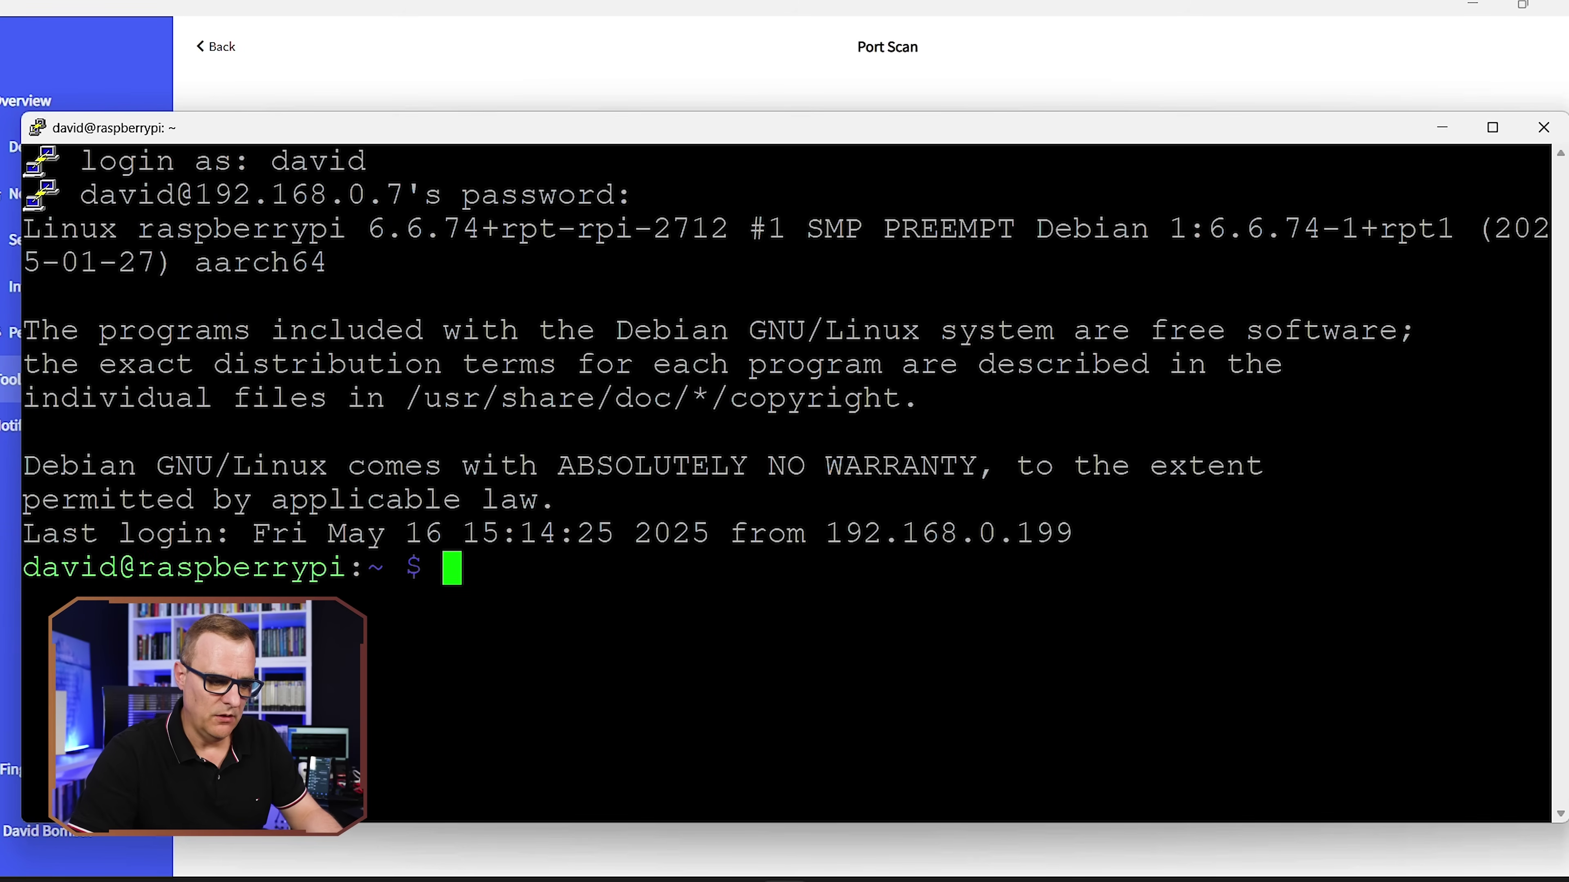
left_click_drag(118, 229, 954, 300)
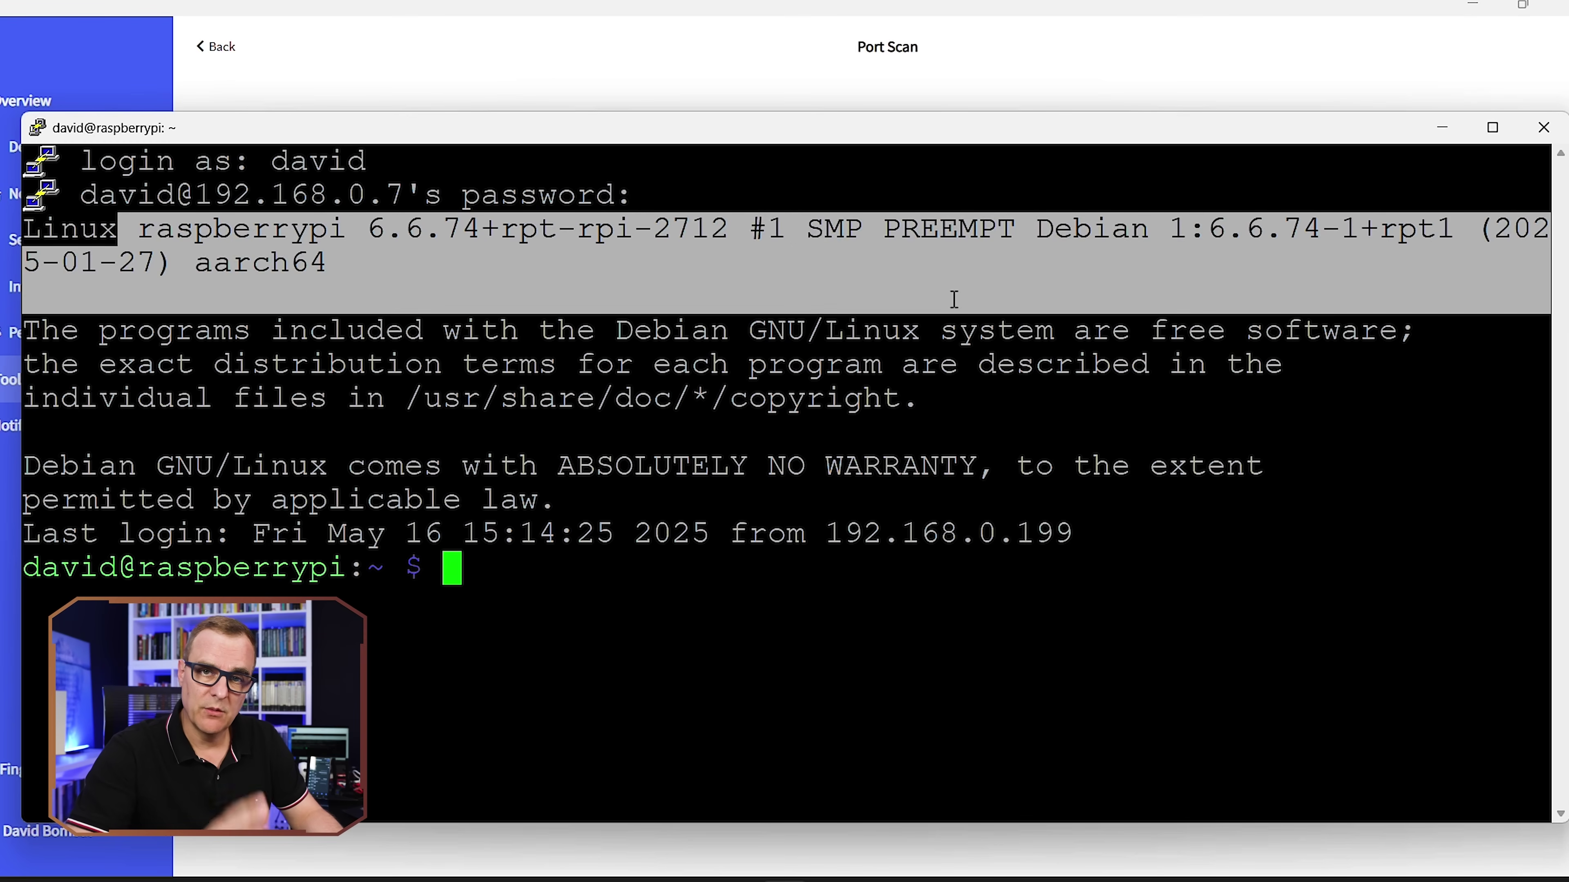
Switch back to Fing, return to the device list and open the open-port scan for the Archer AX20 router
left_click(791, 40)
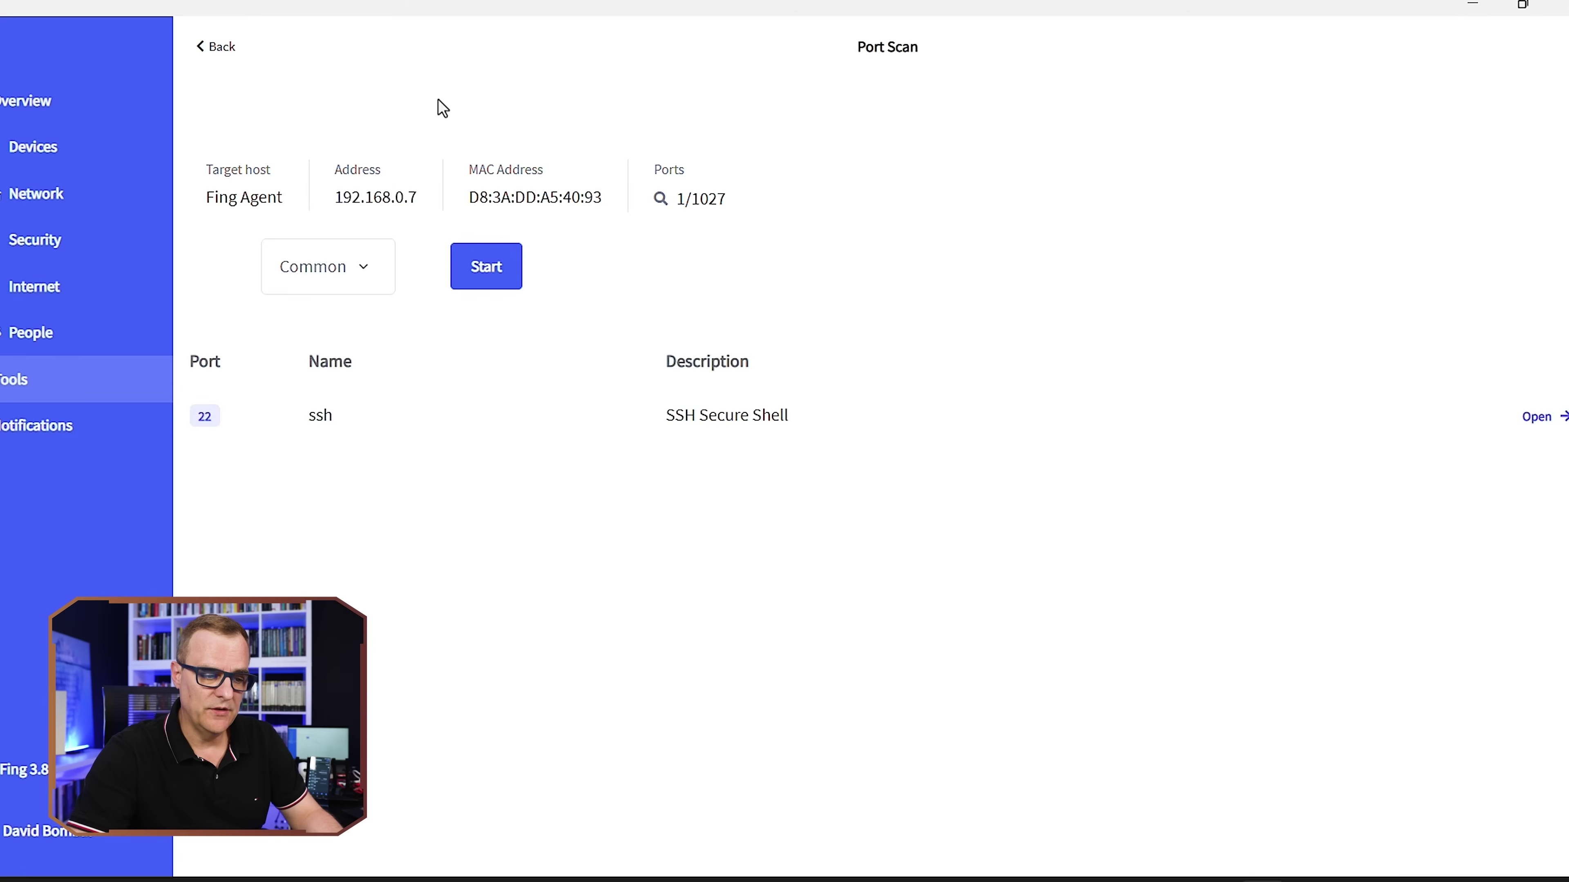
left_click(211, 60)
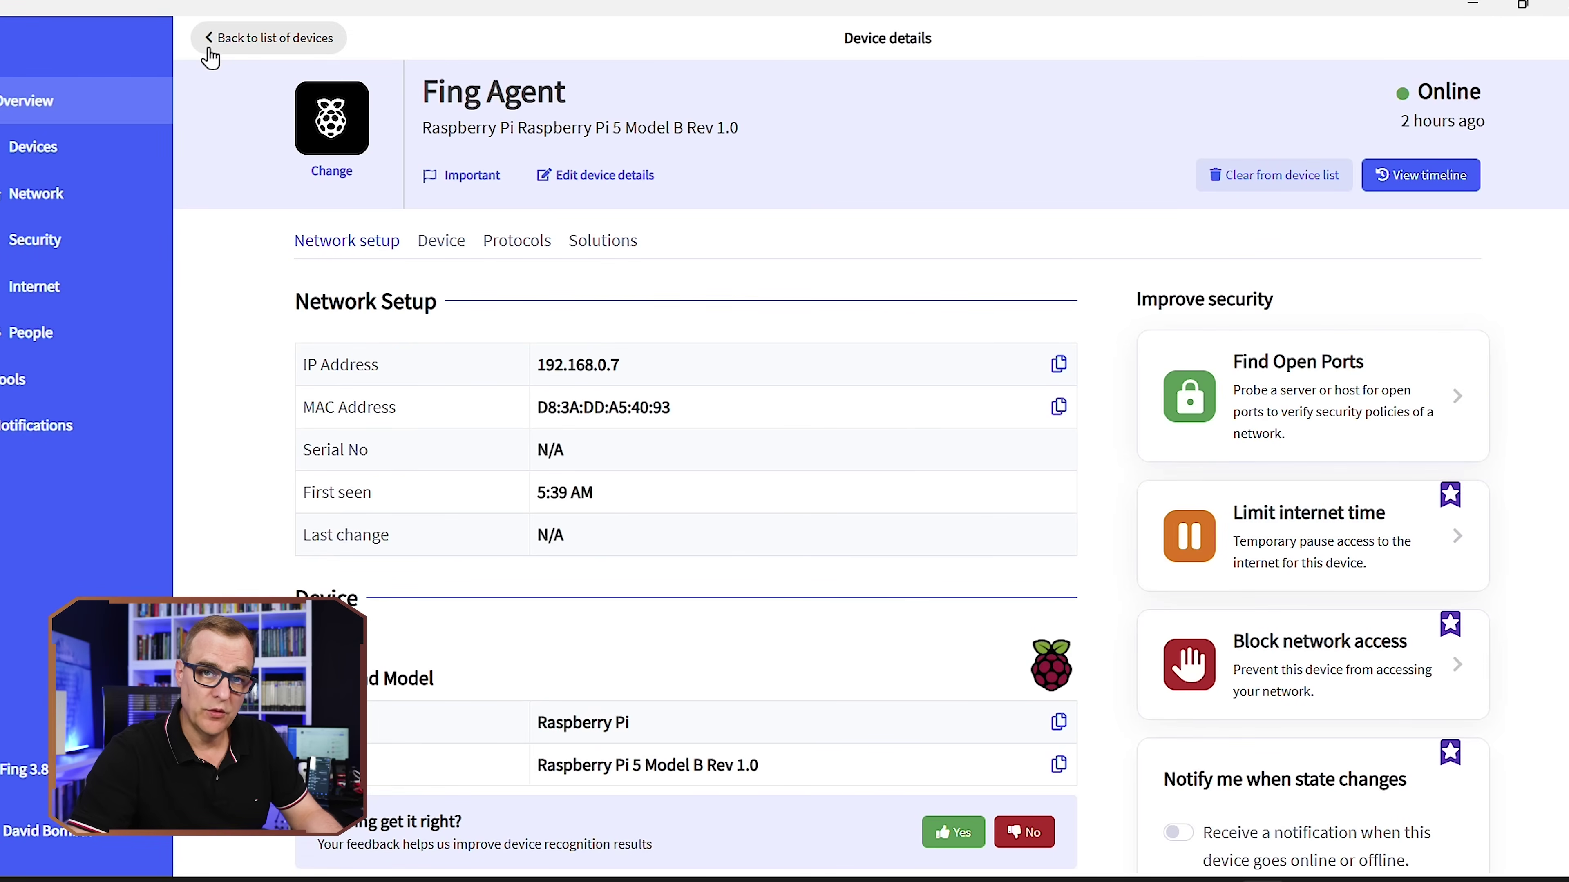
left_click(210, 60)
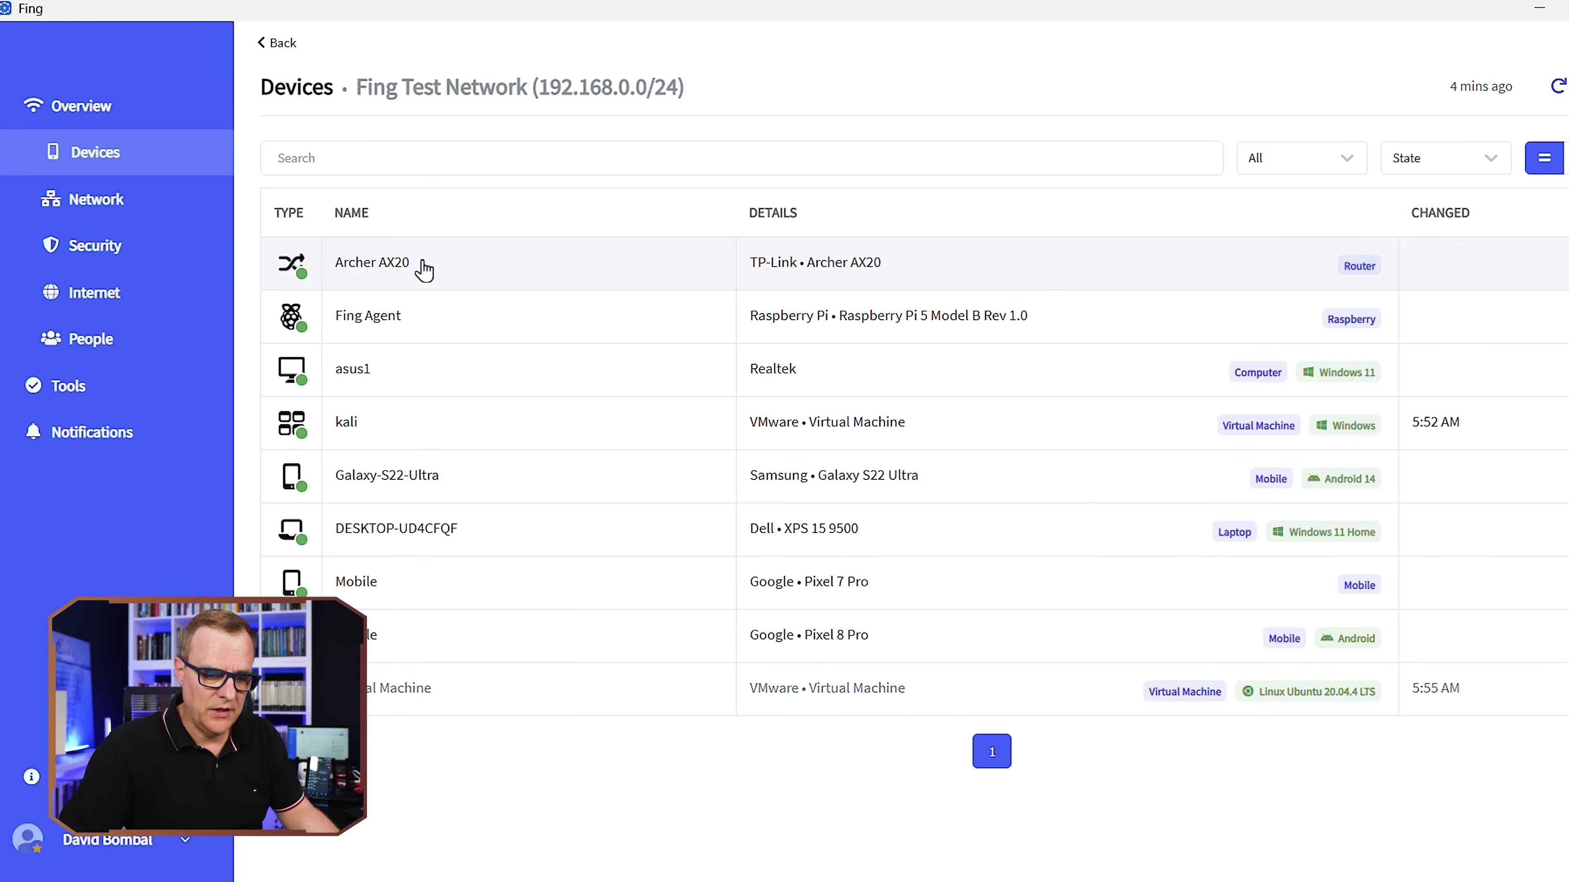
left_click(423, 271)
left_click(1344, 411)
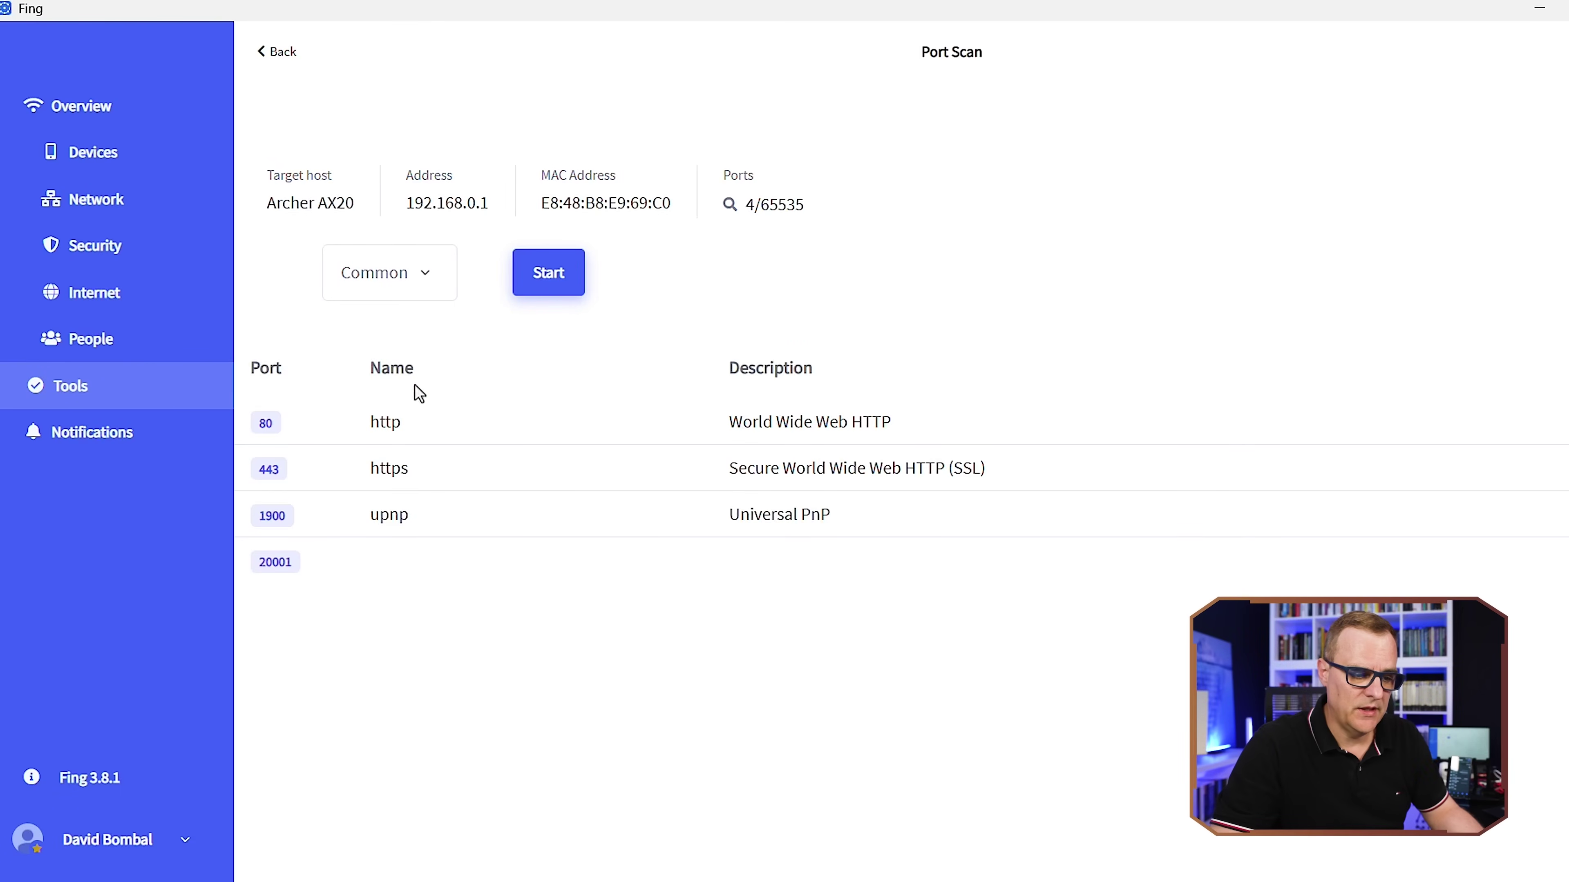
Scan the Archer AX20's common ports, then run the port scan again with the range set to All
left_click(550, 286)
left_click(417, 287)
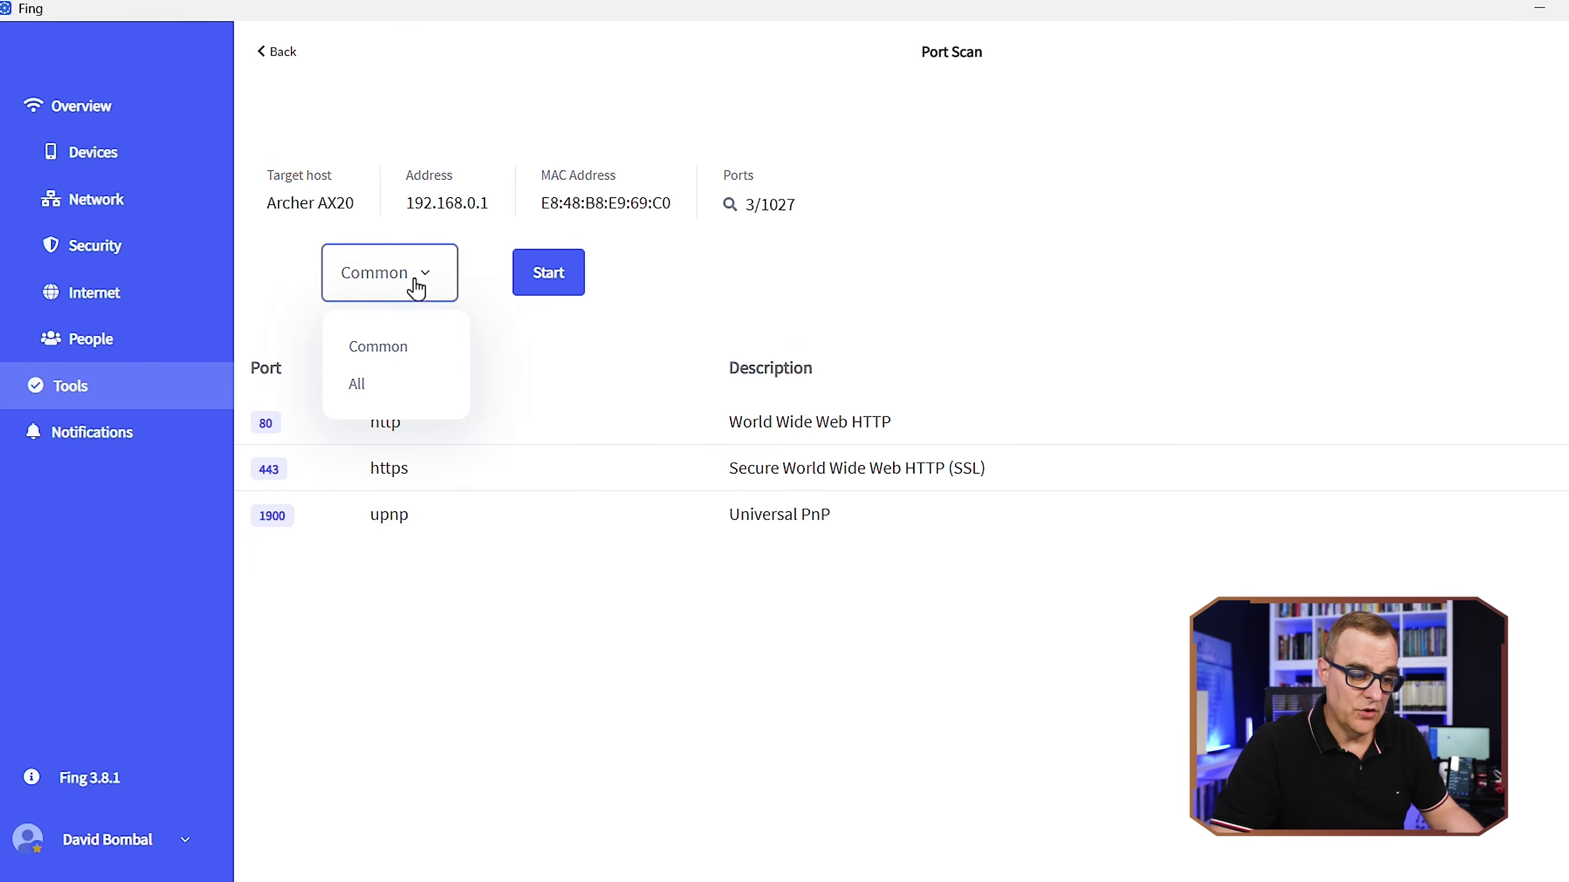
left_click(384, 391)
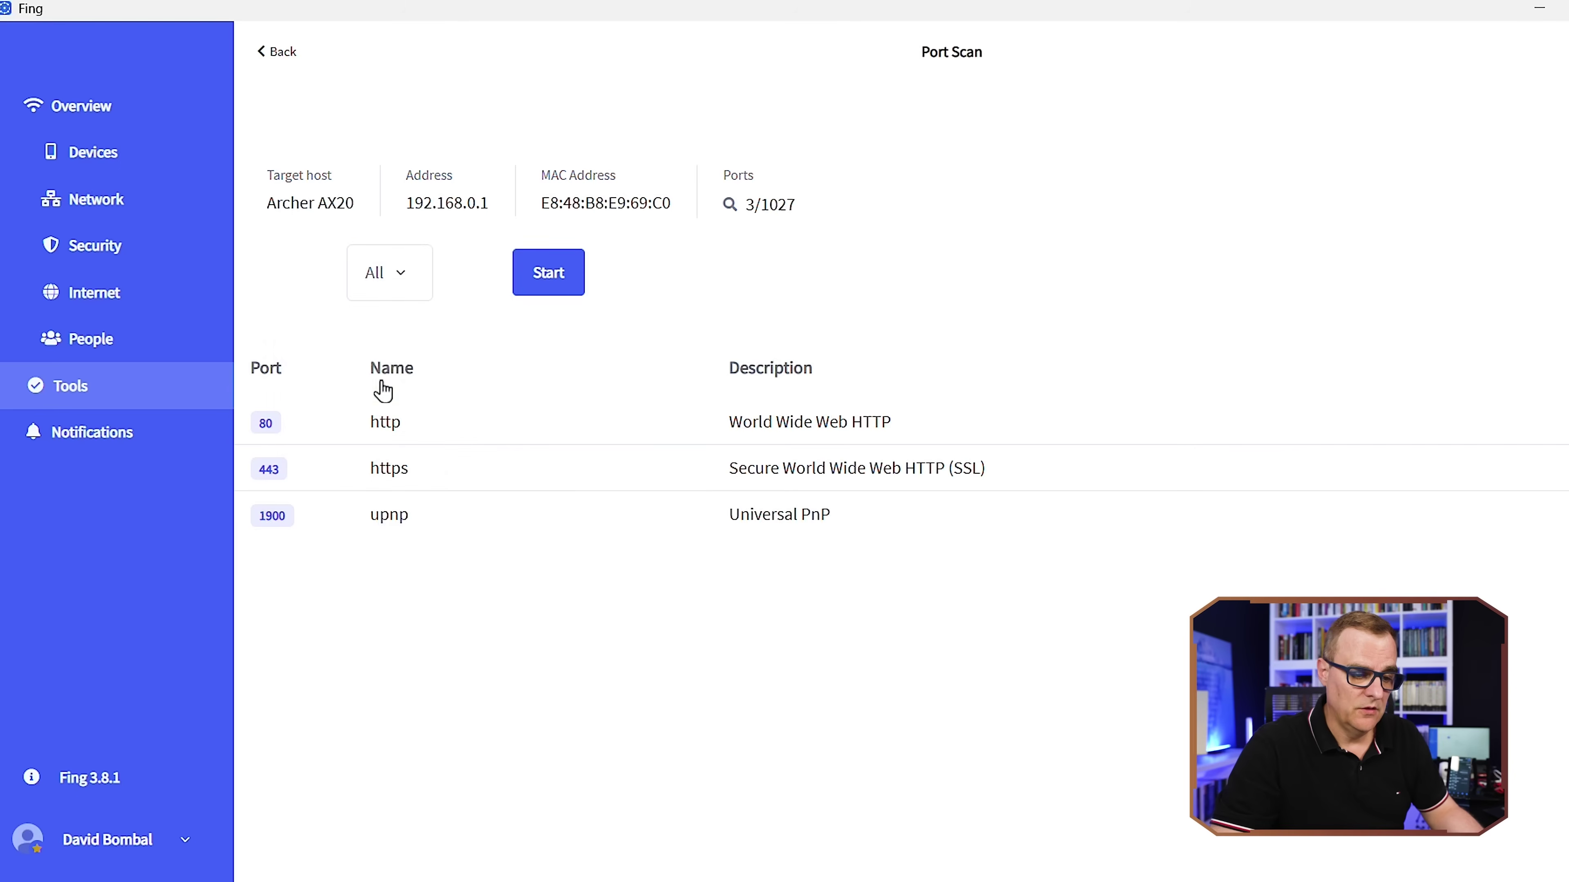
left_click(559, 285)
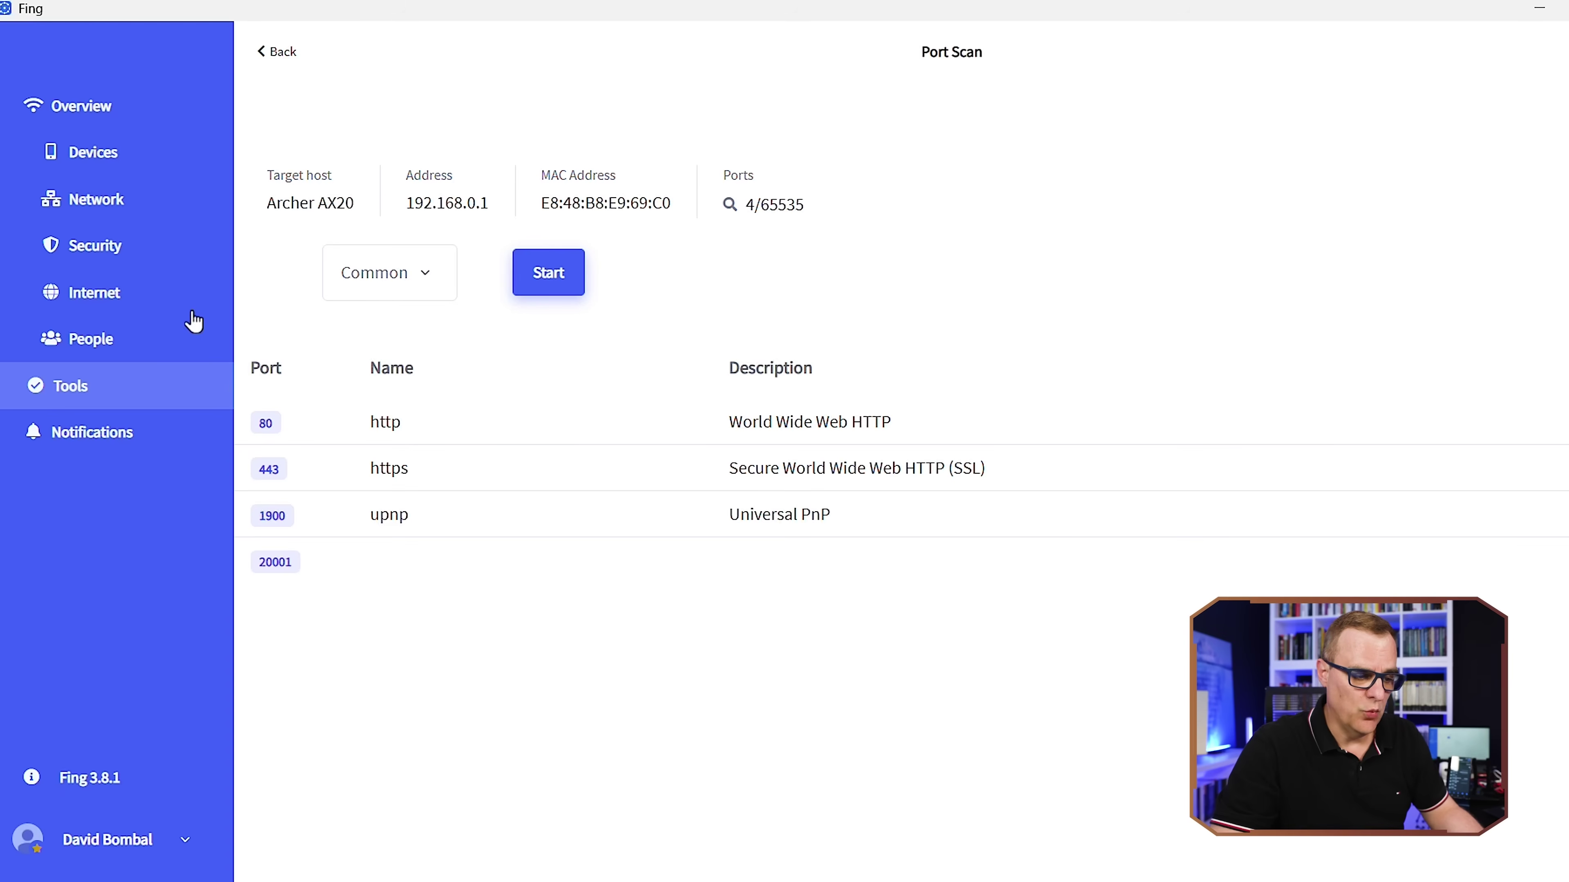
Review the network's performed security checks and open the result of the moderate vulnerability check
left_click(93, 245)
scroll(497, 519, "down", 1)
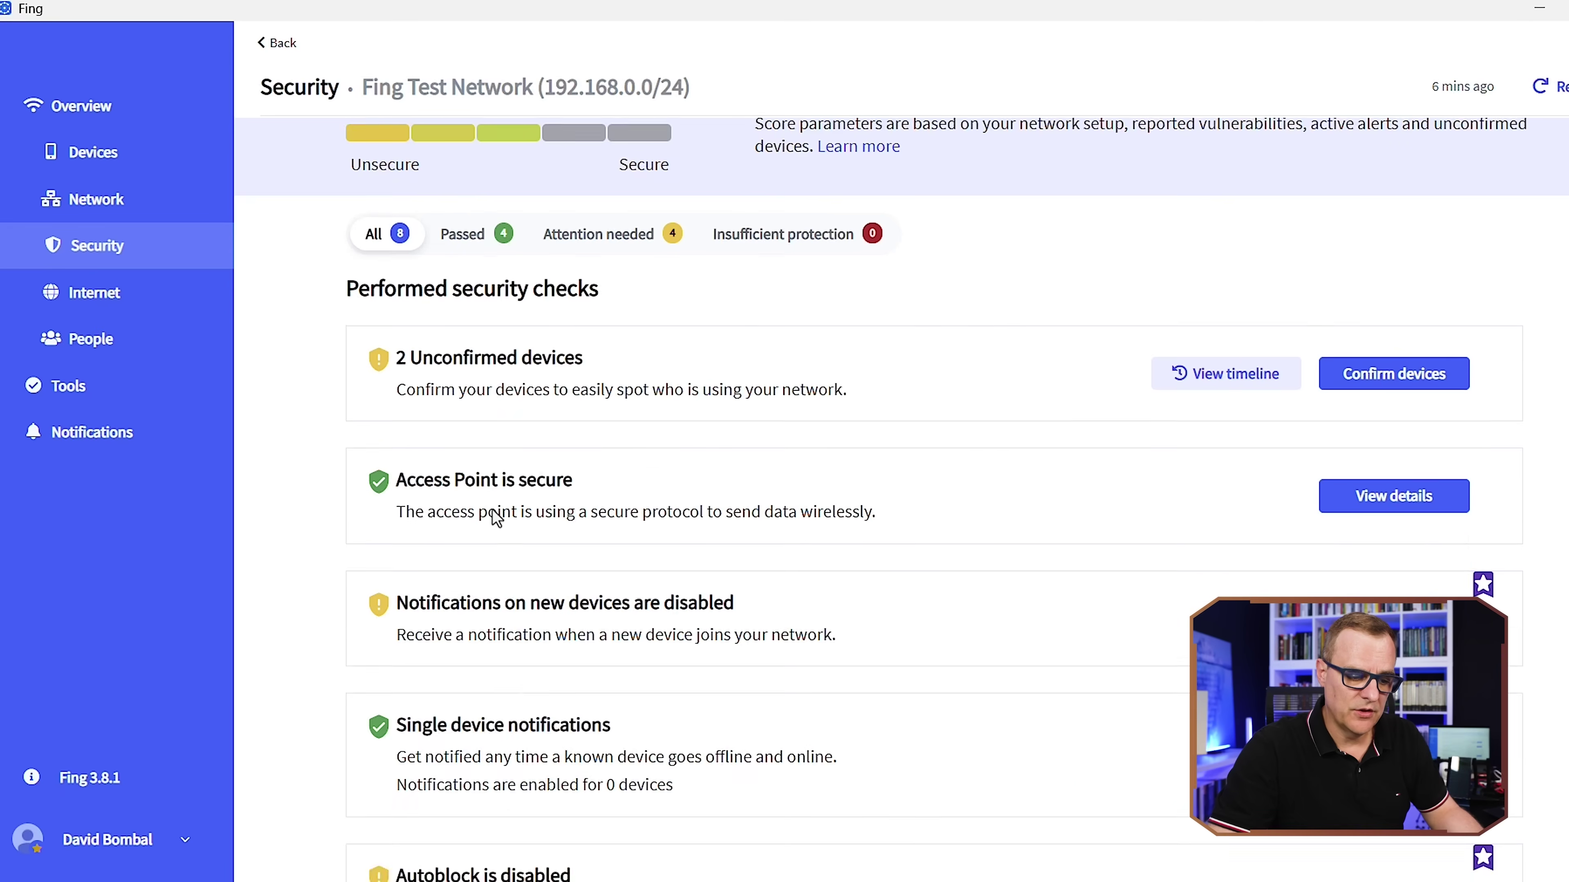
scroll(498, 519, "down", 10)
left_click_drag(397, 562, 653, 566)
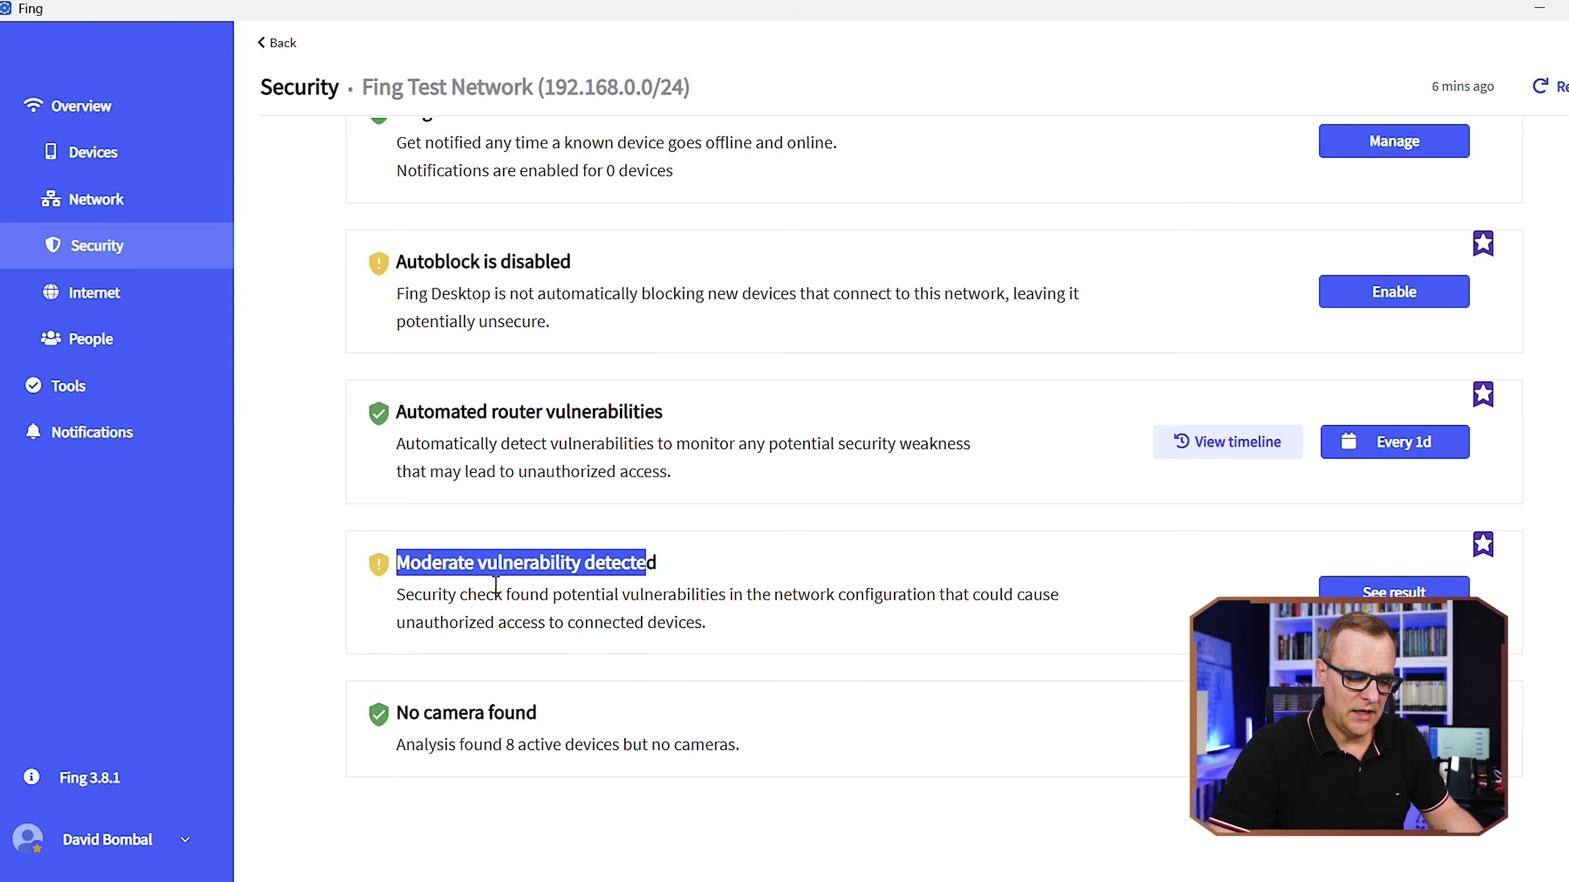
left_click(567, 573)
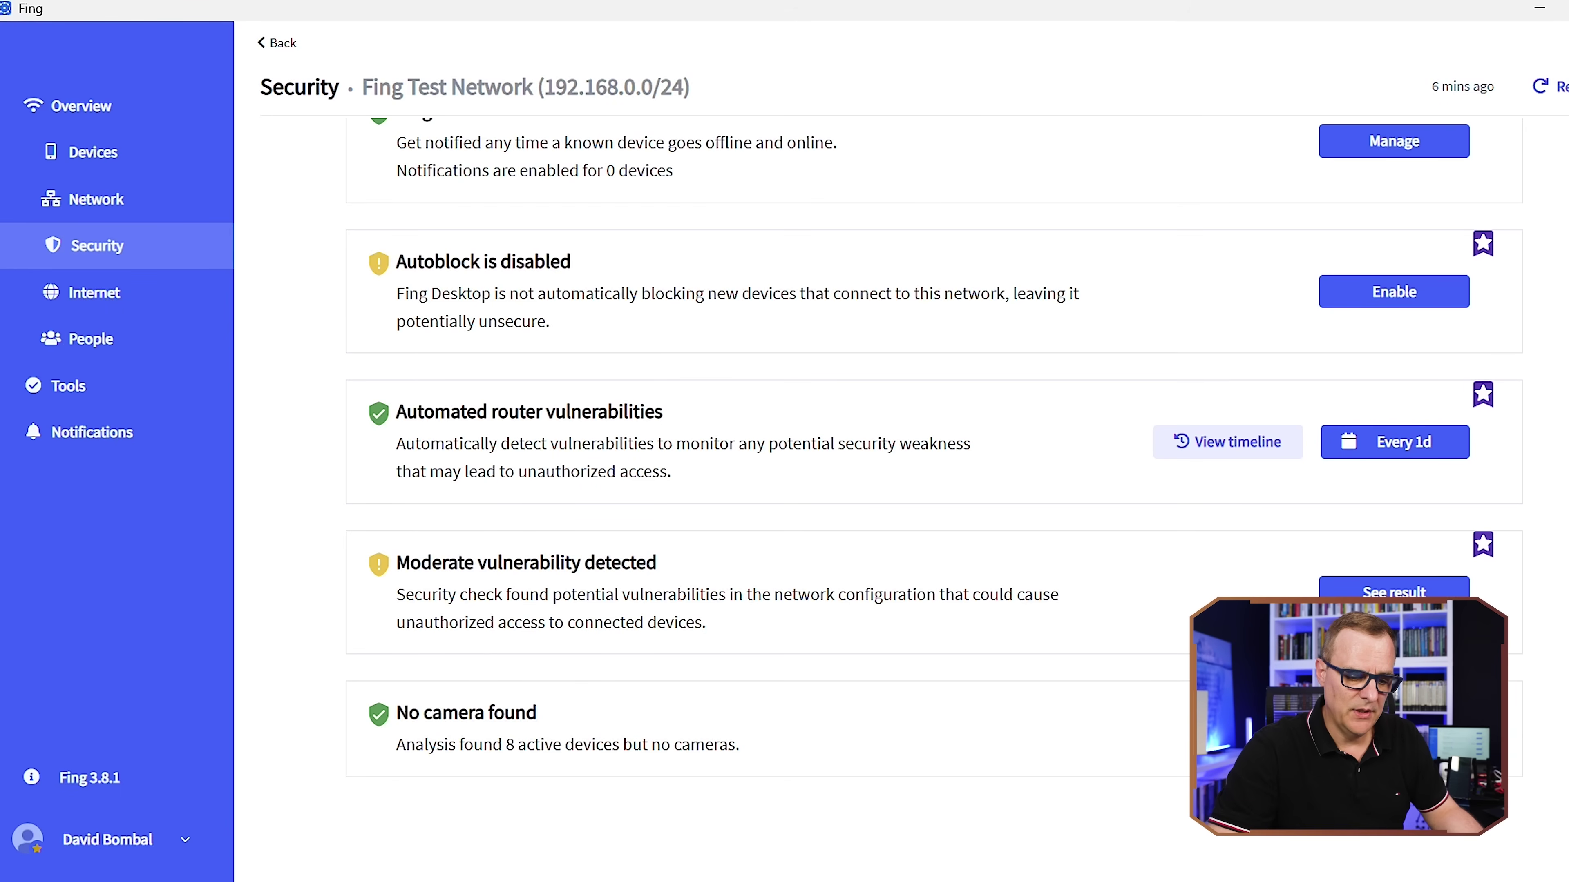
left_click(1396, 593)
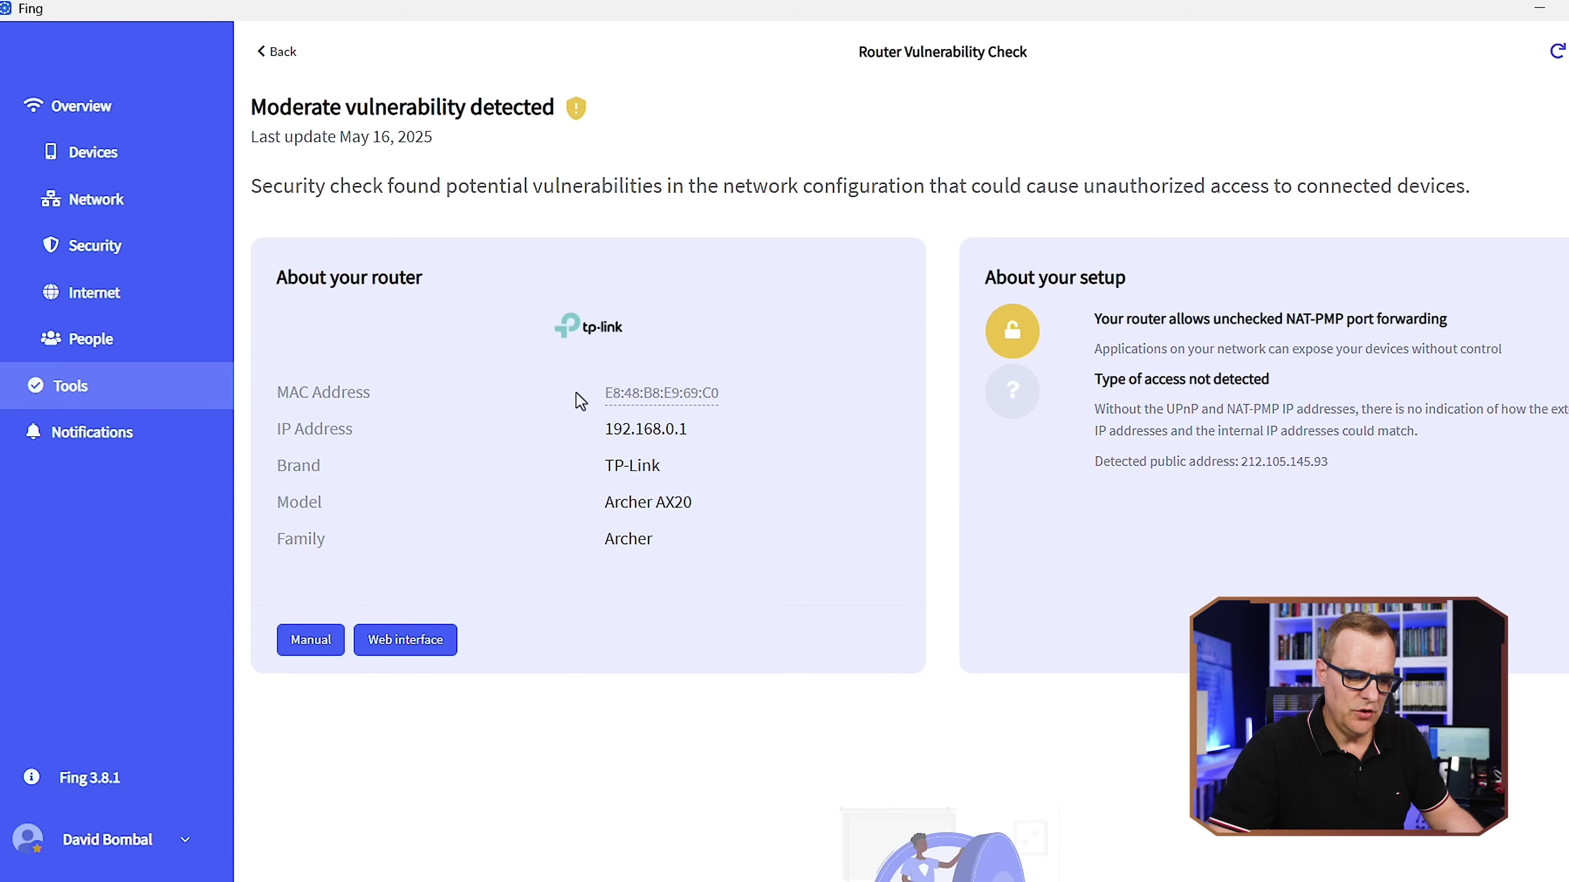
Examine the router information and the setup finding about unchecked NAT-PMP port forwarding
left_click_drag(274, 272, 820, 568)
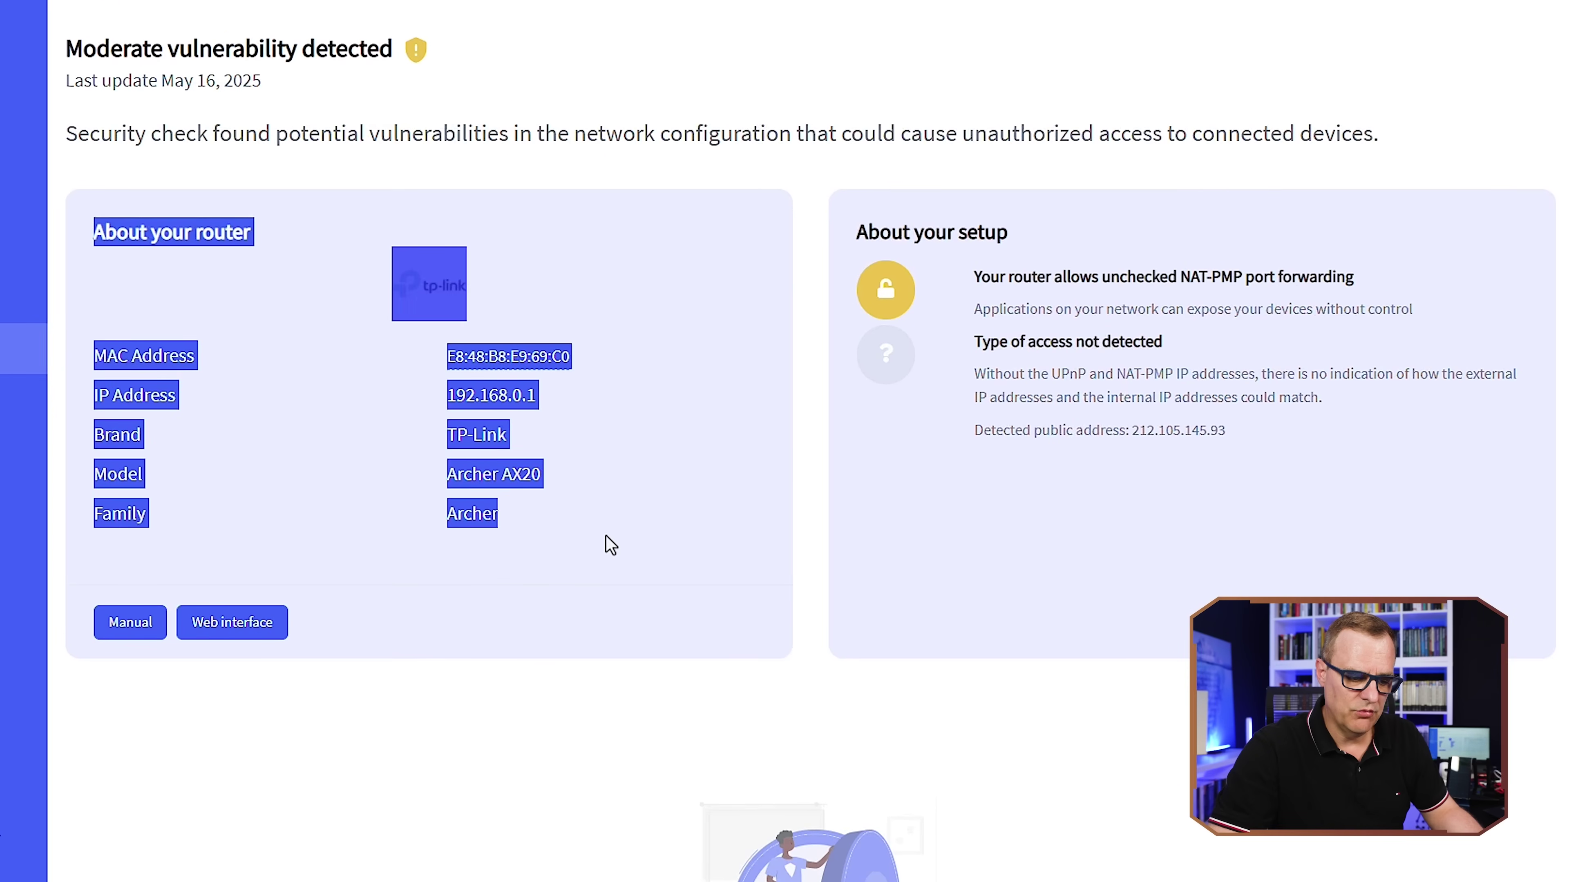
left_click(610, 545)
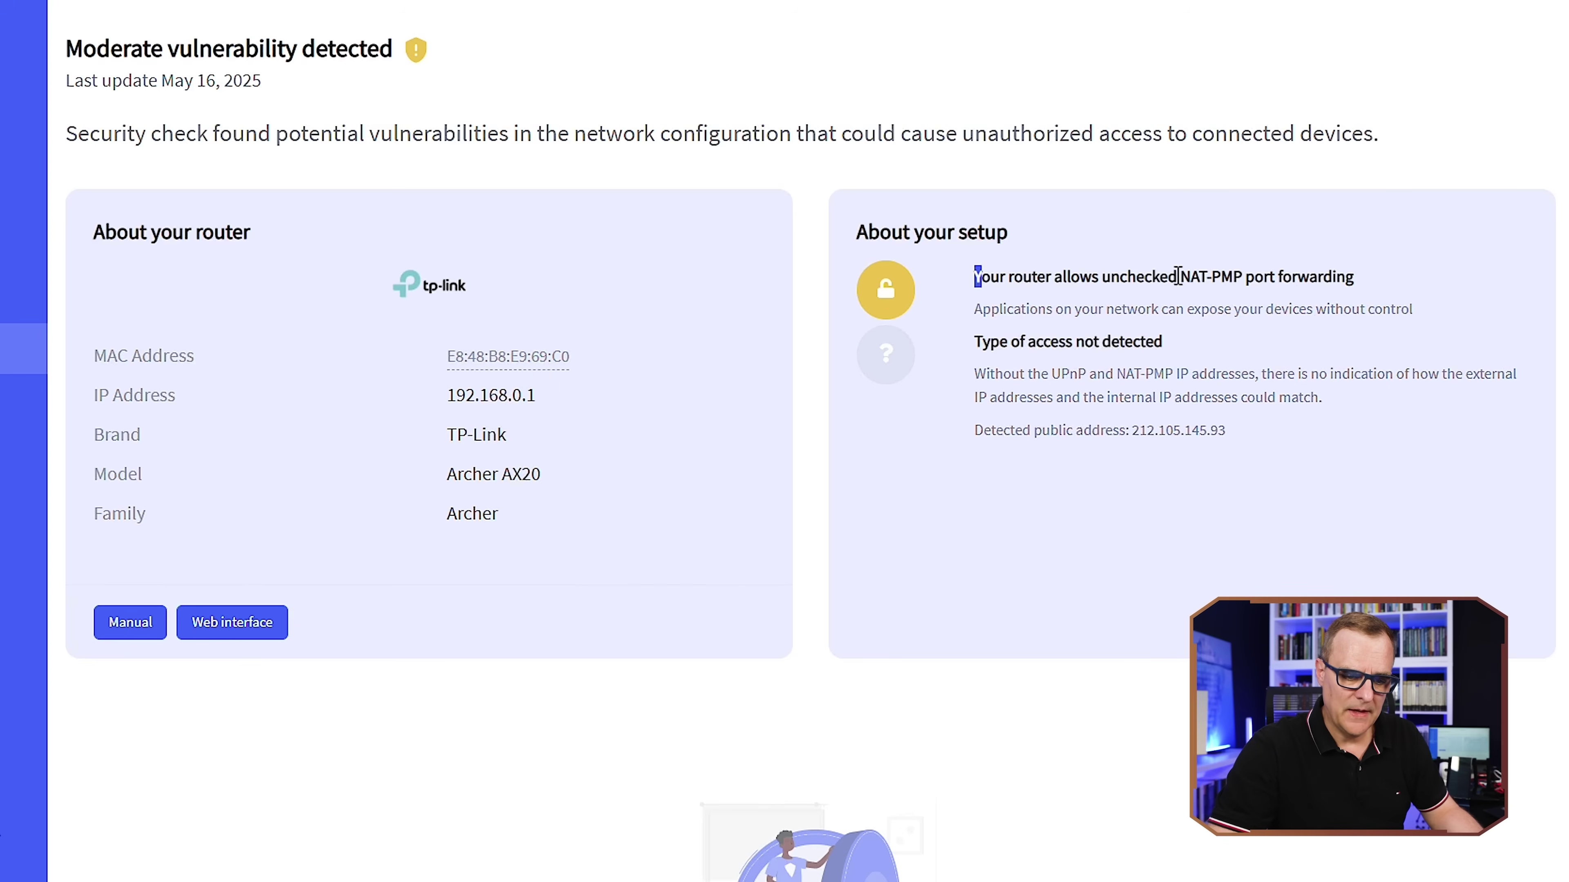
left_click_drag(974, 276, 1378, 284)
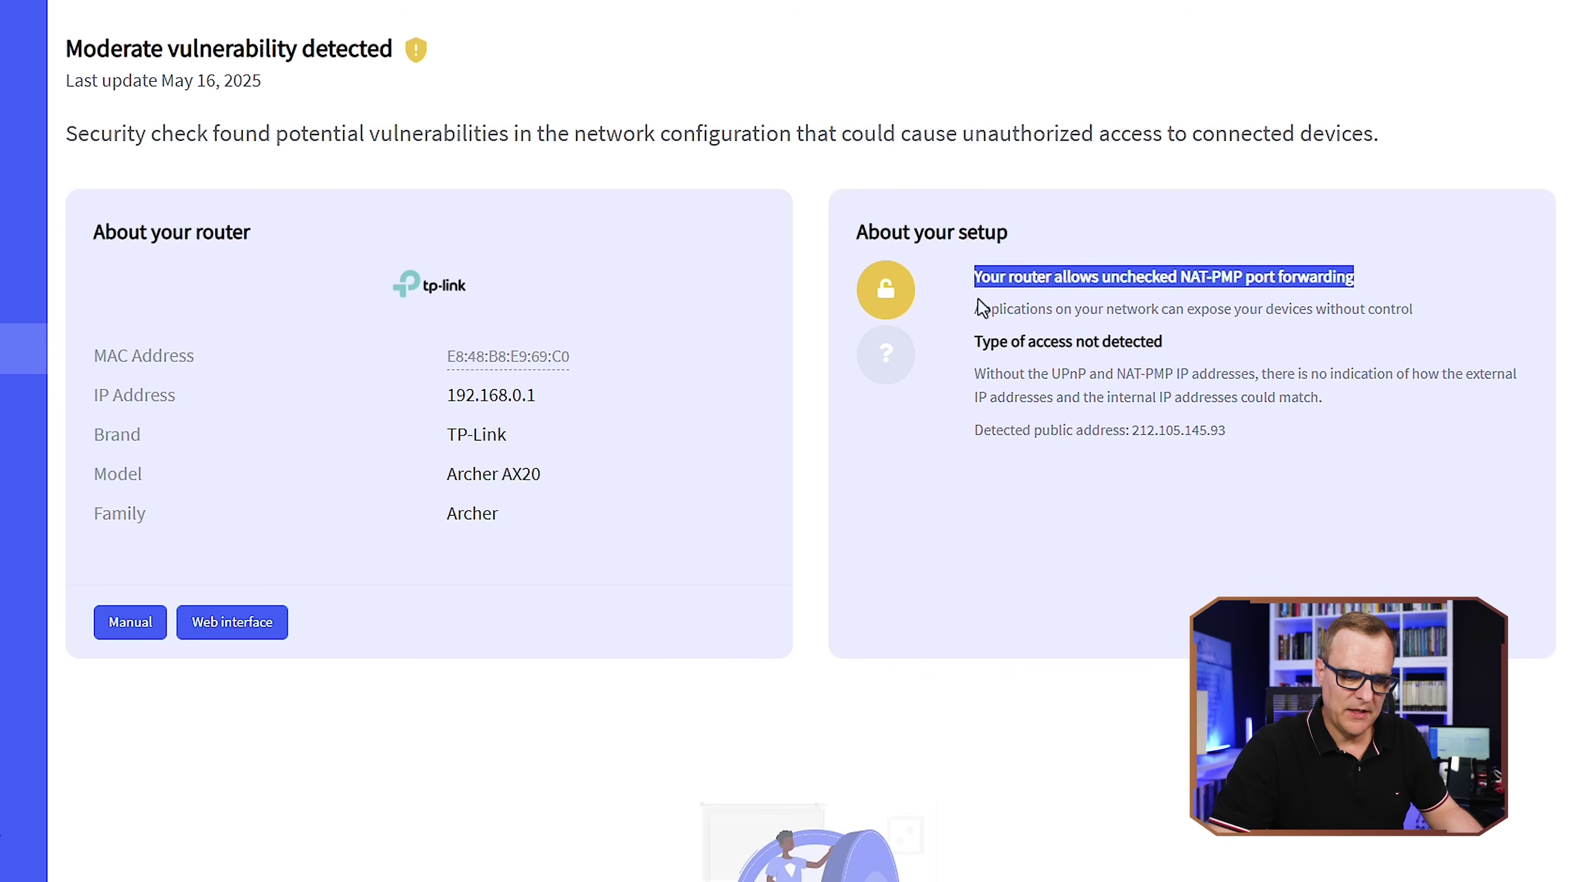
left_click_drag(982, 307, 1445, 317)
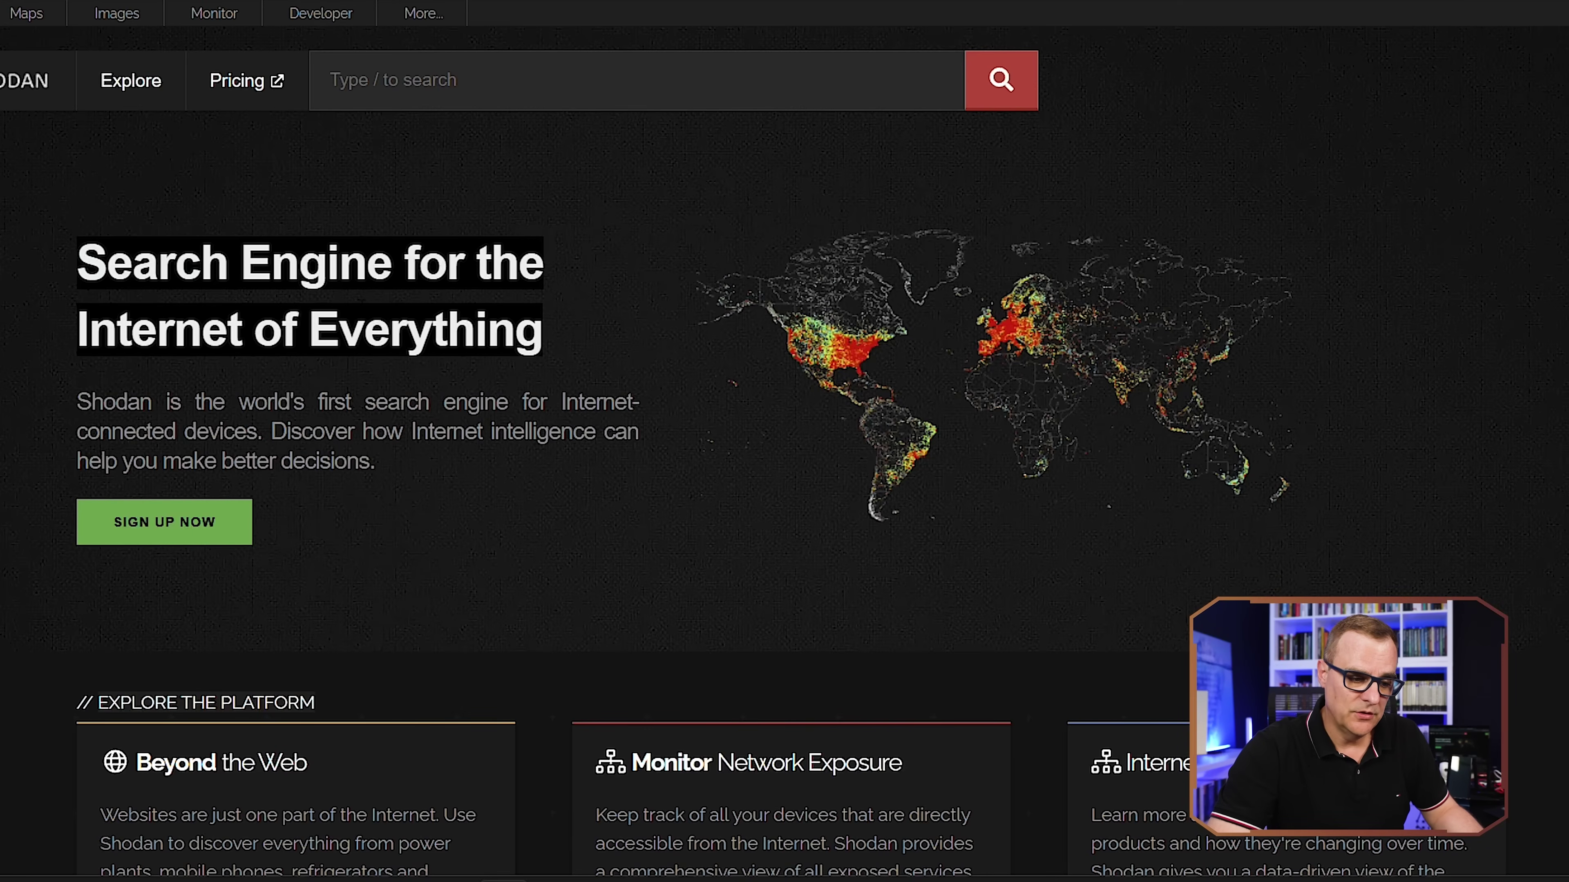
Read the introduction on the Shodan home page describing its search engine for internet-connected devices
left_click_drag(73, 248, 656, 461)
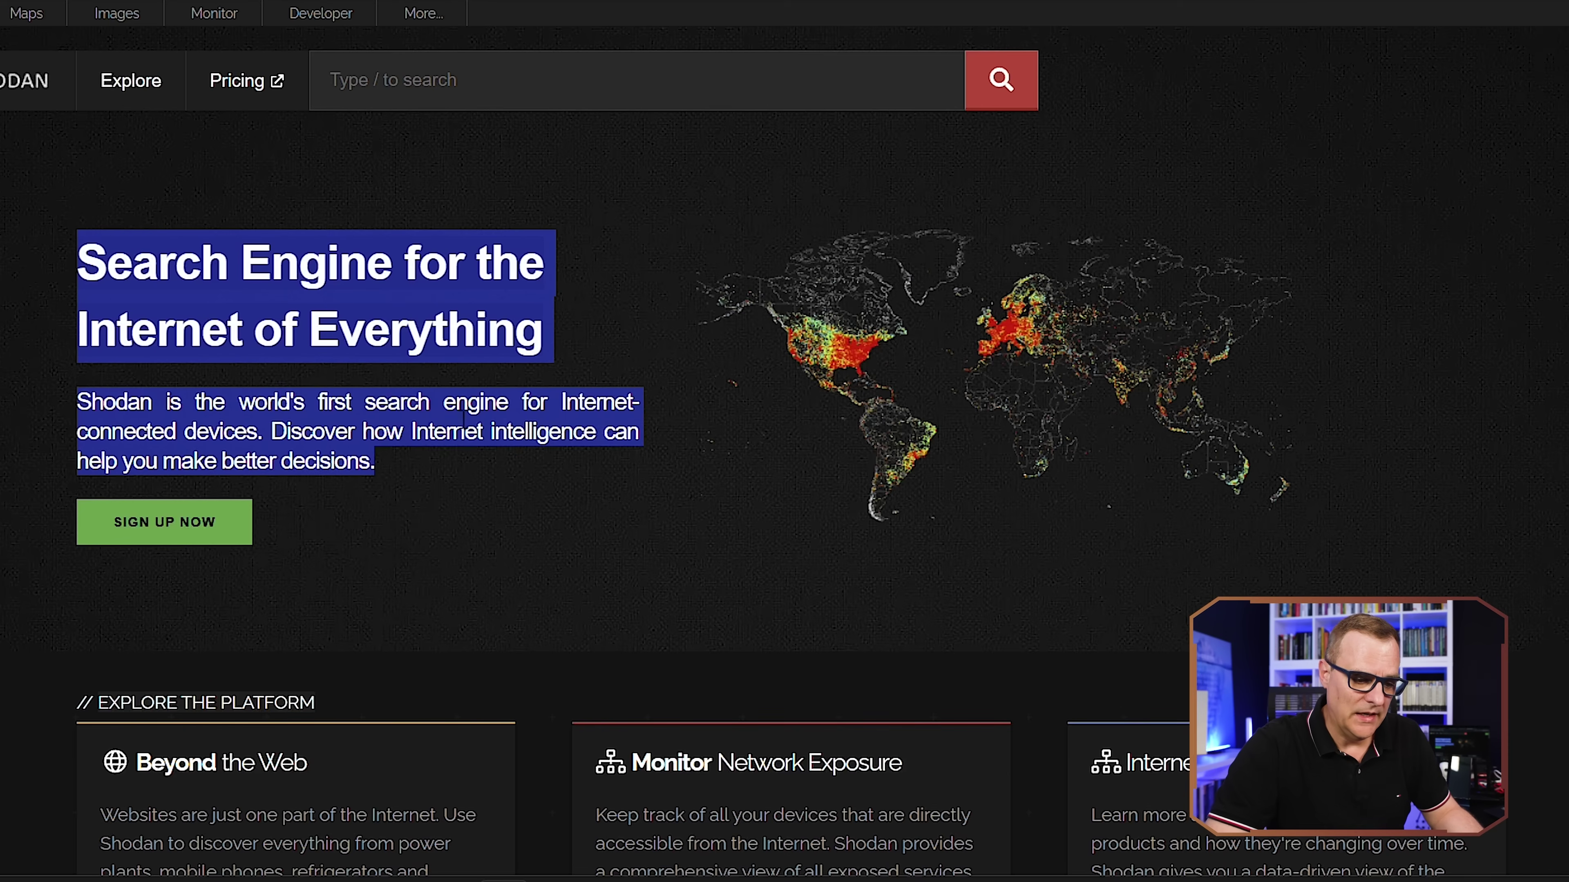
left_click(439, 405)
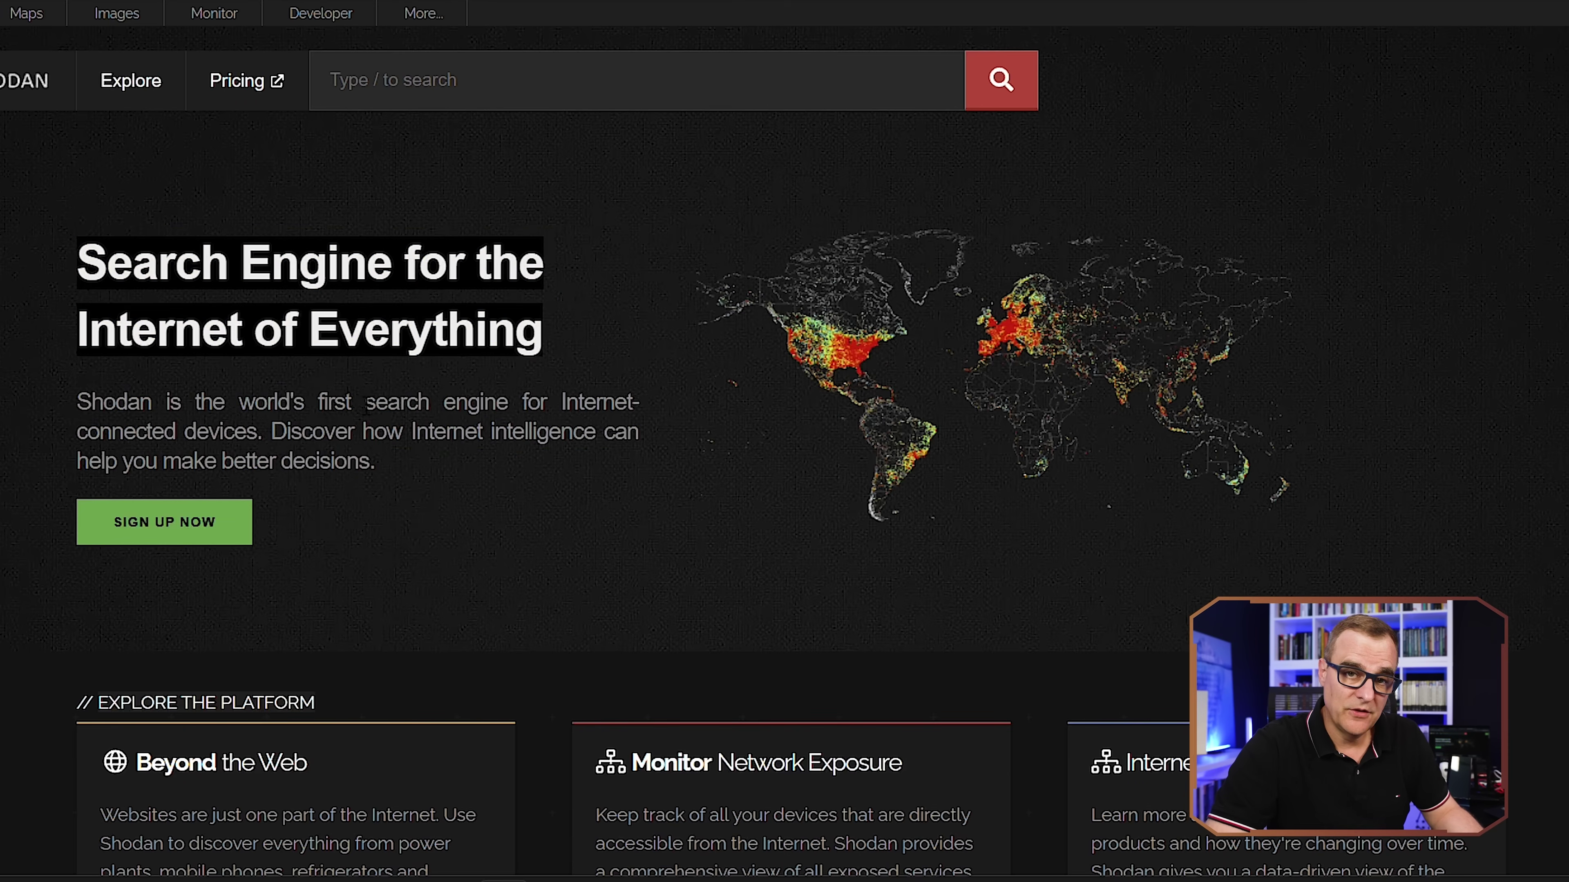
left_click_drag(369, 402, 646, 462)
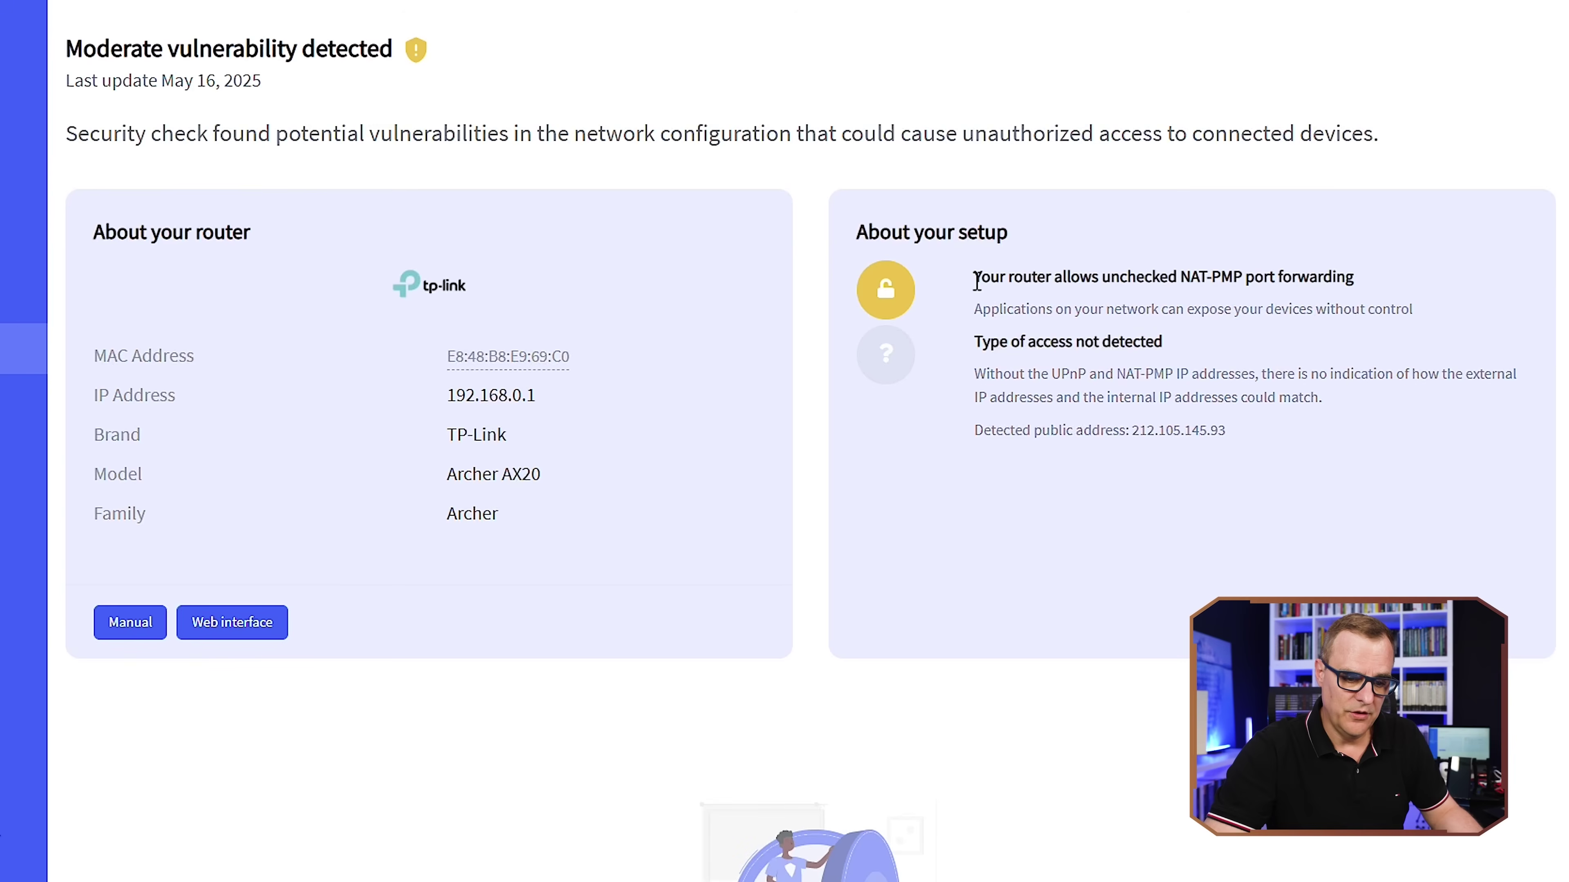
Return to Fing's Router Vulnerability Check, reread the setup findings and open the router's web interface
left_click_drag(975, 276, 1418, 433)
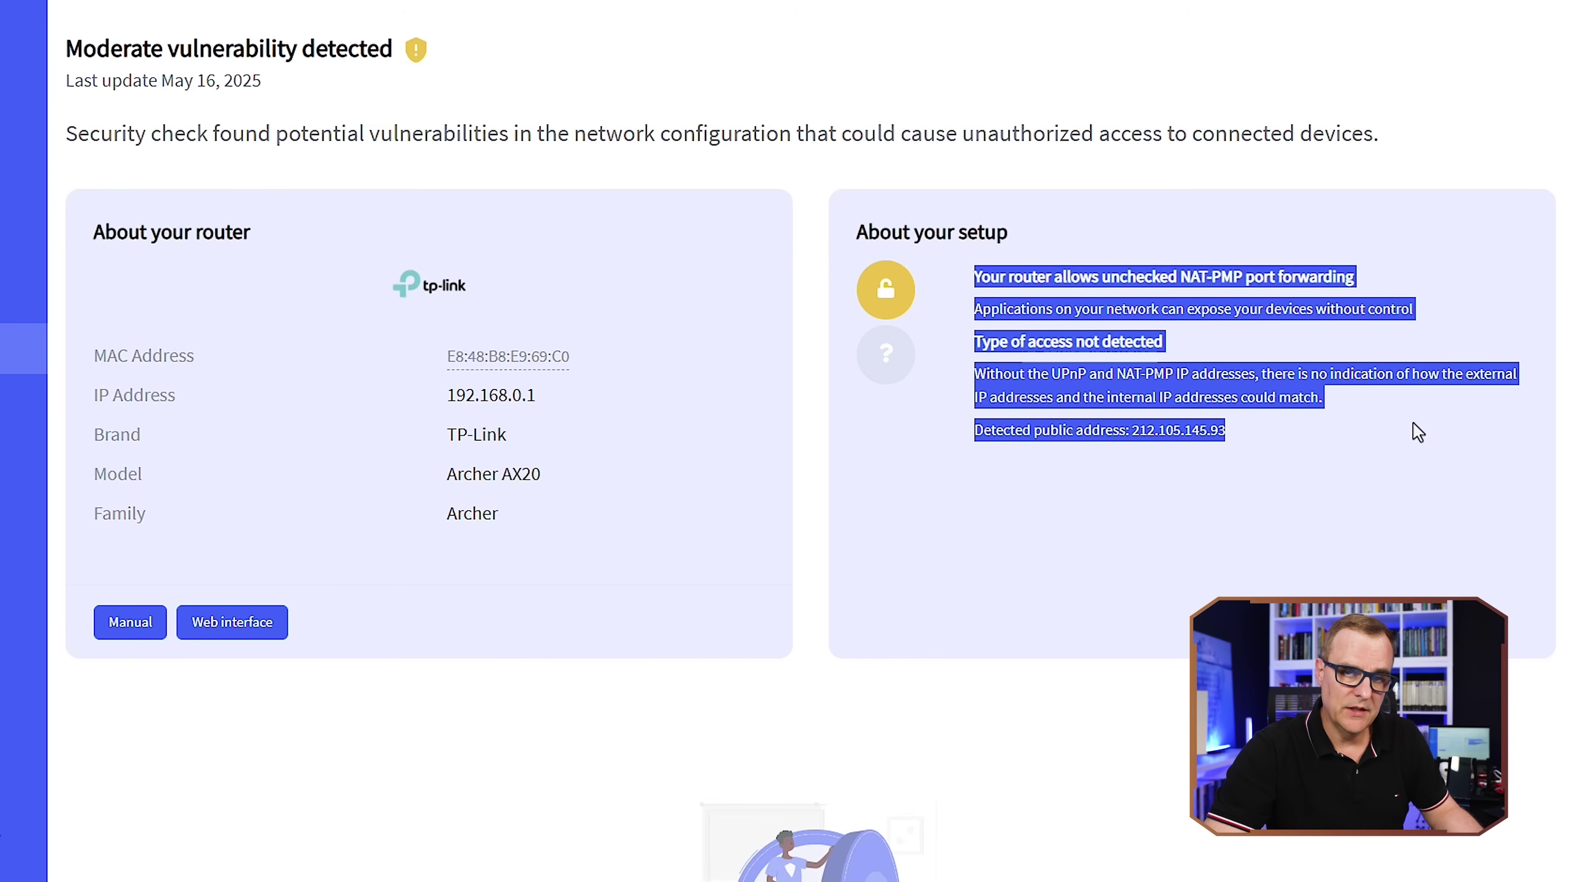
left_click(152, 645)
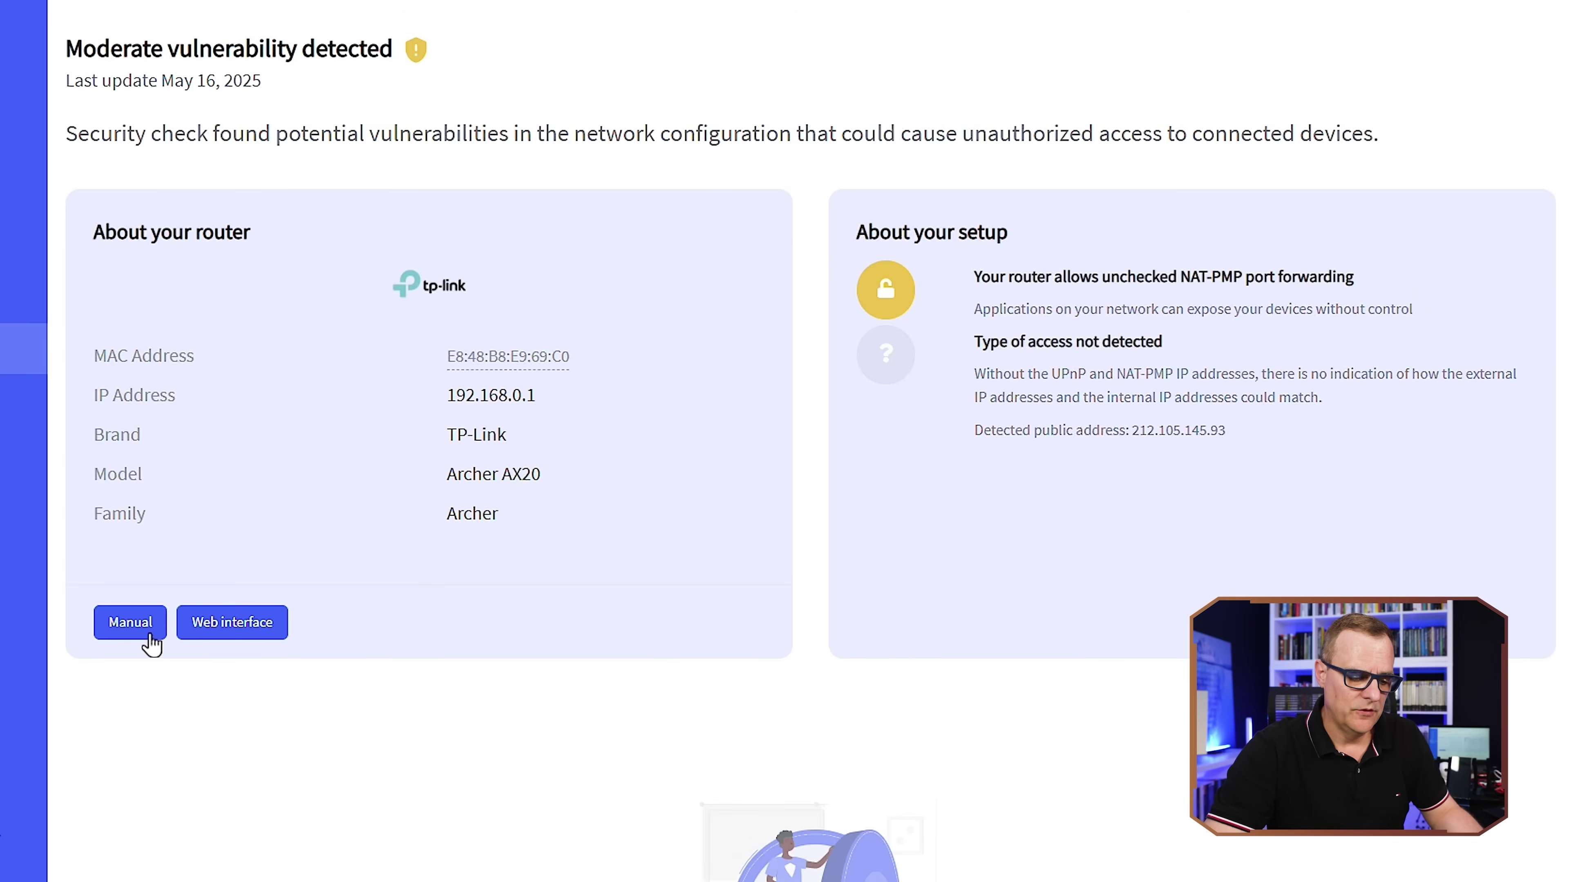
left_click(233, 623)
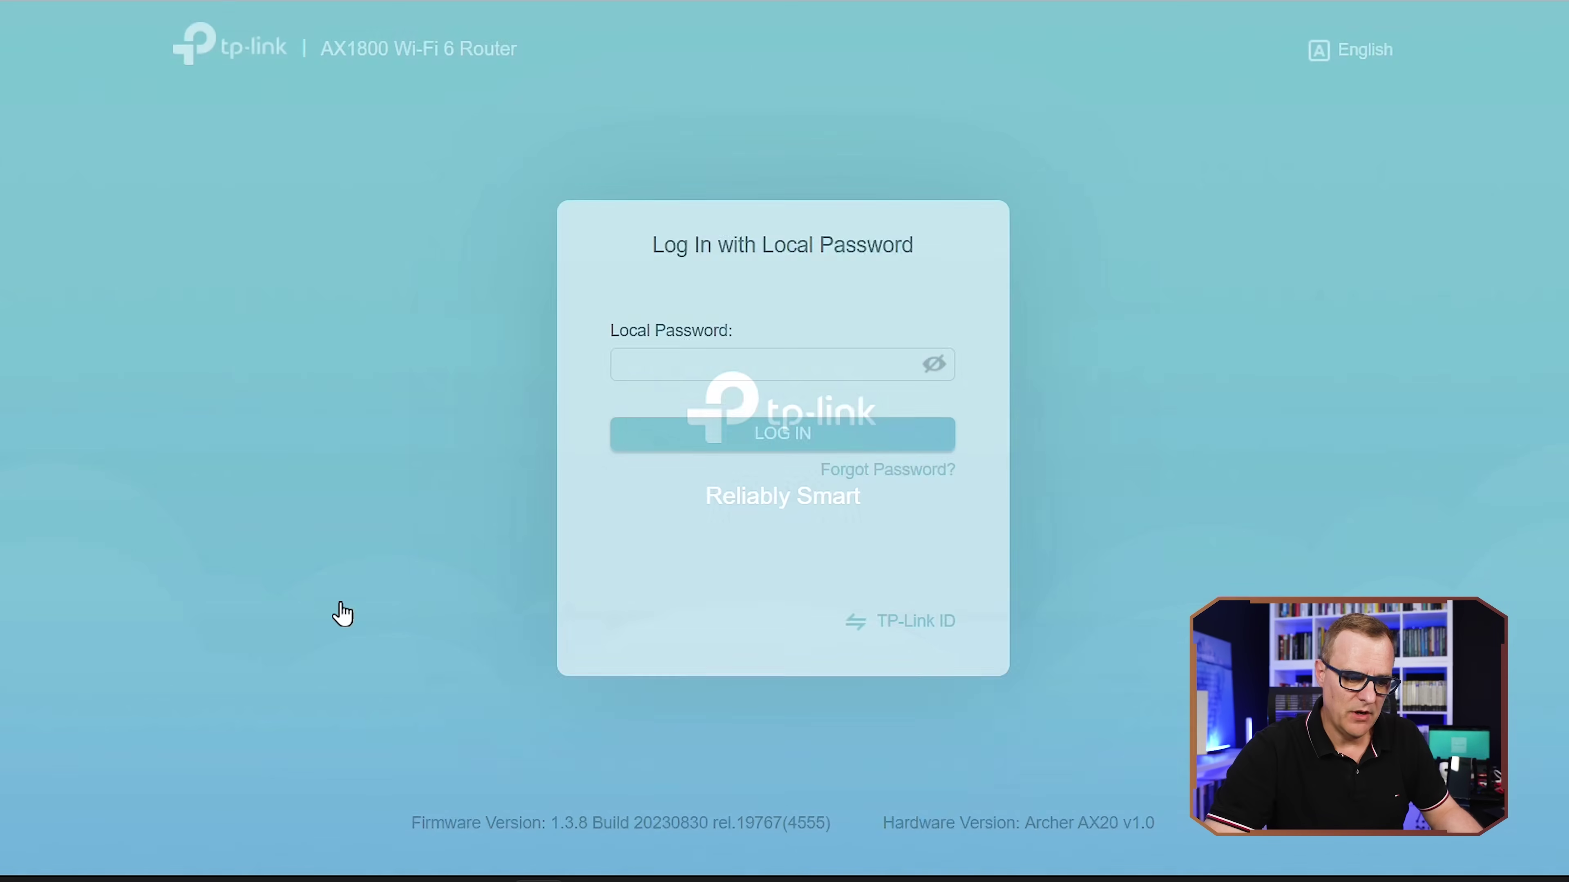
Enter the router's local password and log in to its administration page
left_click(696, 365)
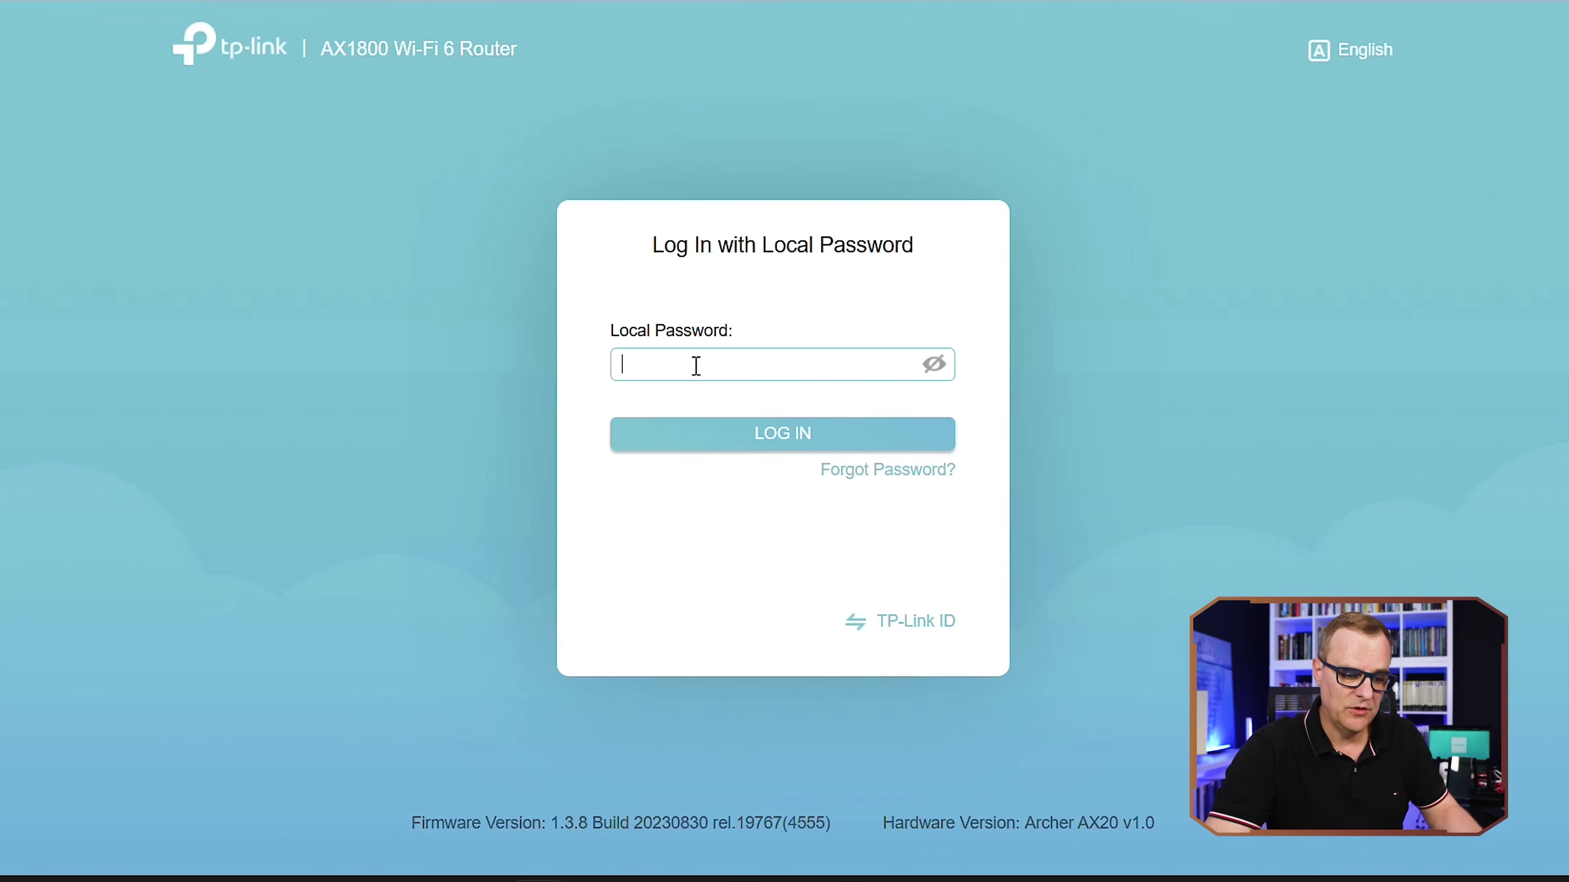
type("•••••••••")
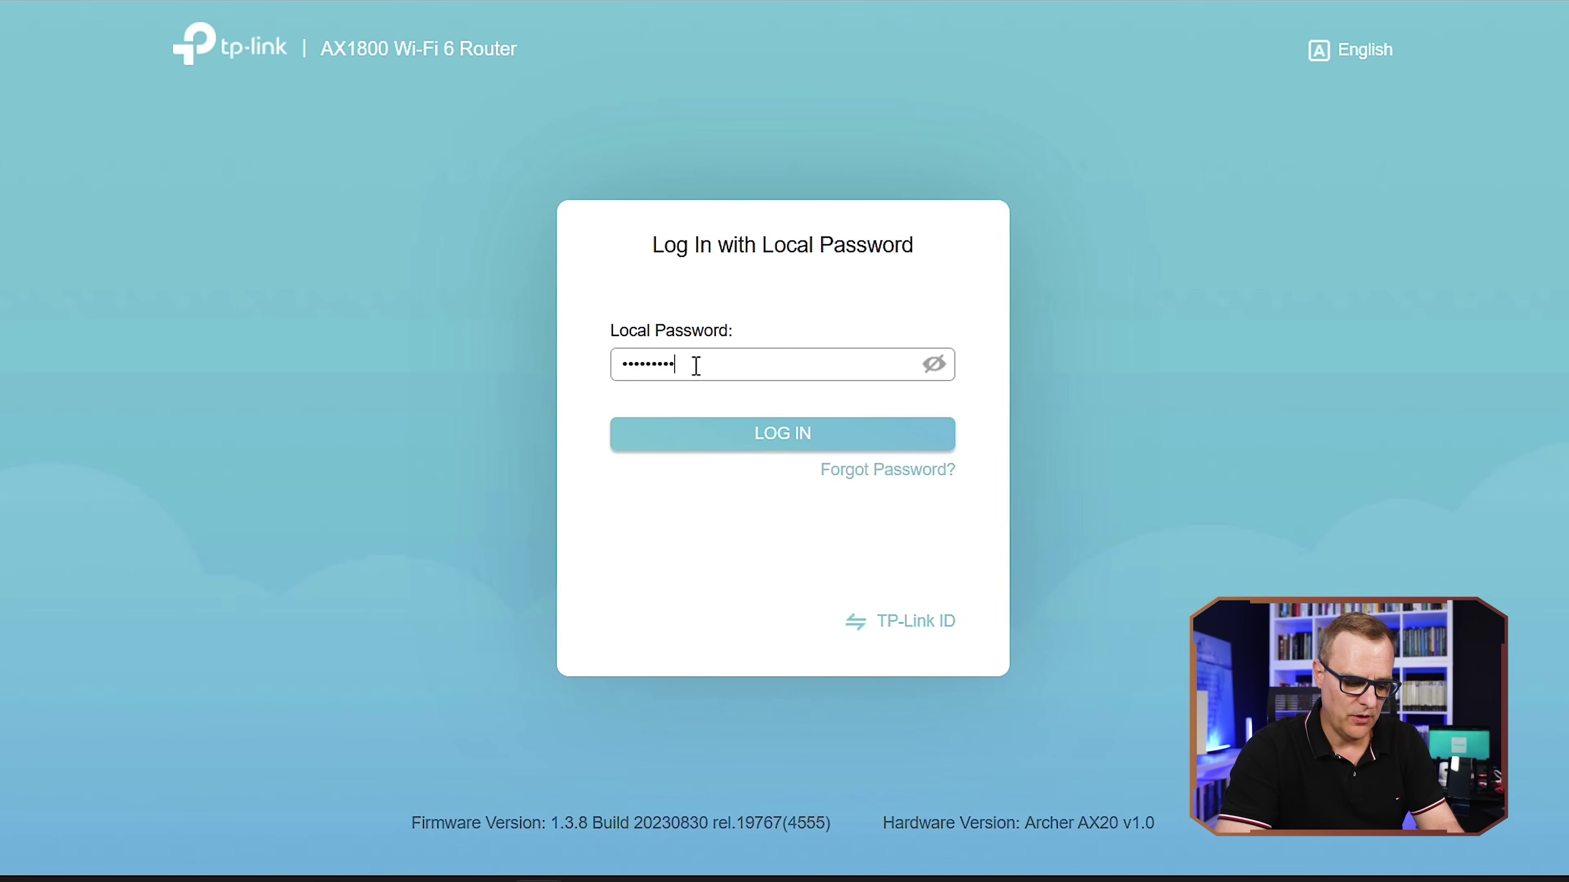
key("Return")
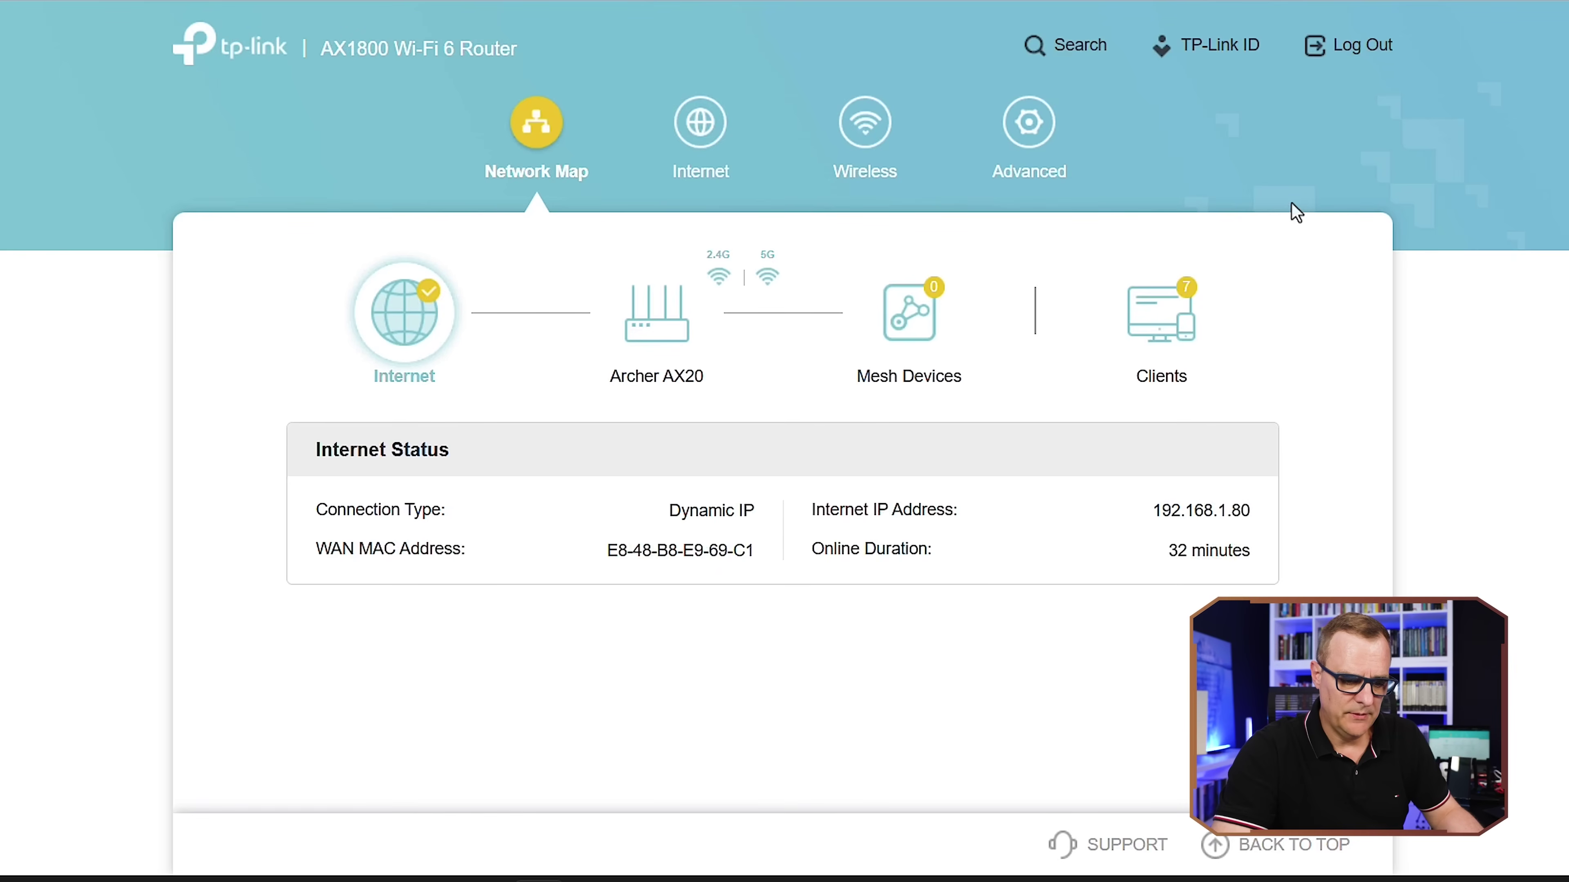
Open the UPnP page under NAT Forwarding in the router's advanced settings
left_click(1030, 133)
scroll(203, 433, "down", 5)
left_click(203, 270)
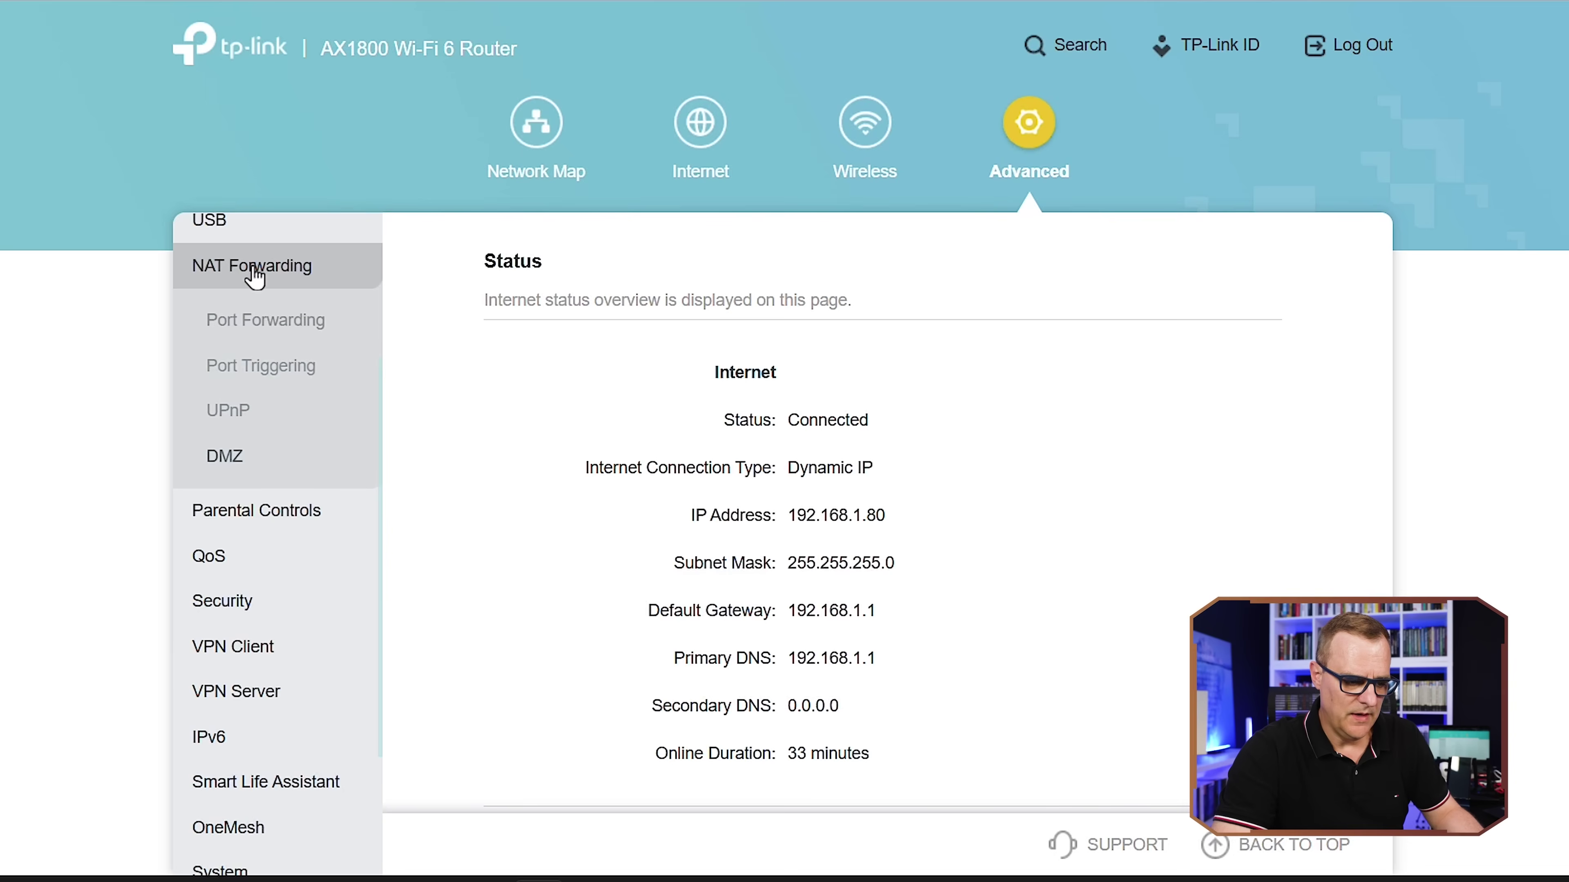
left_click(281, 445)
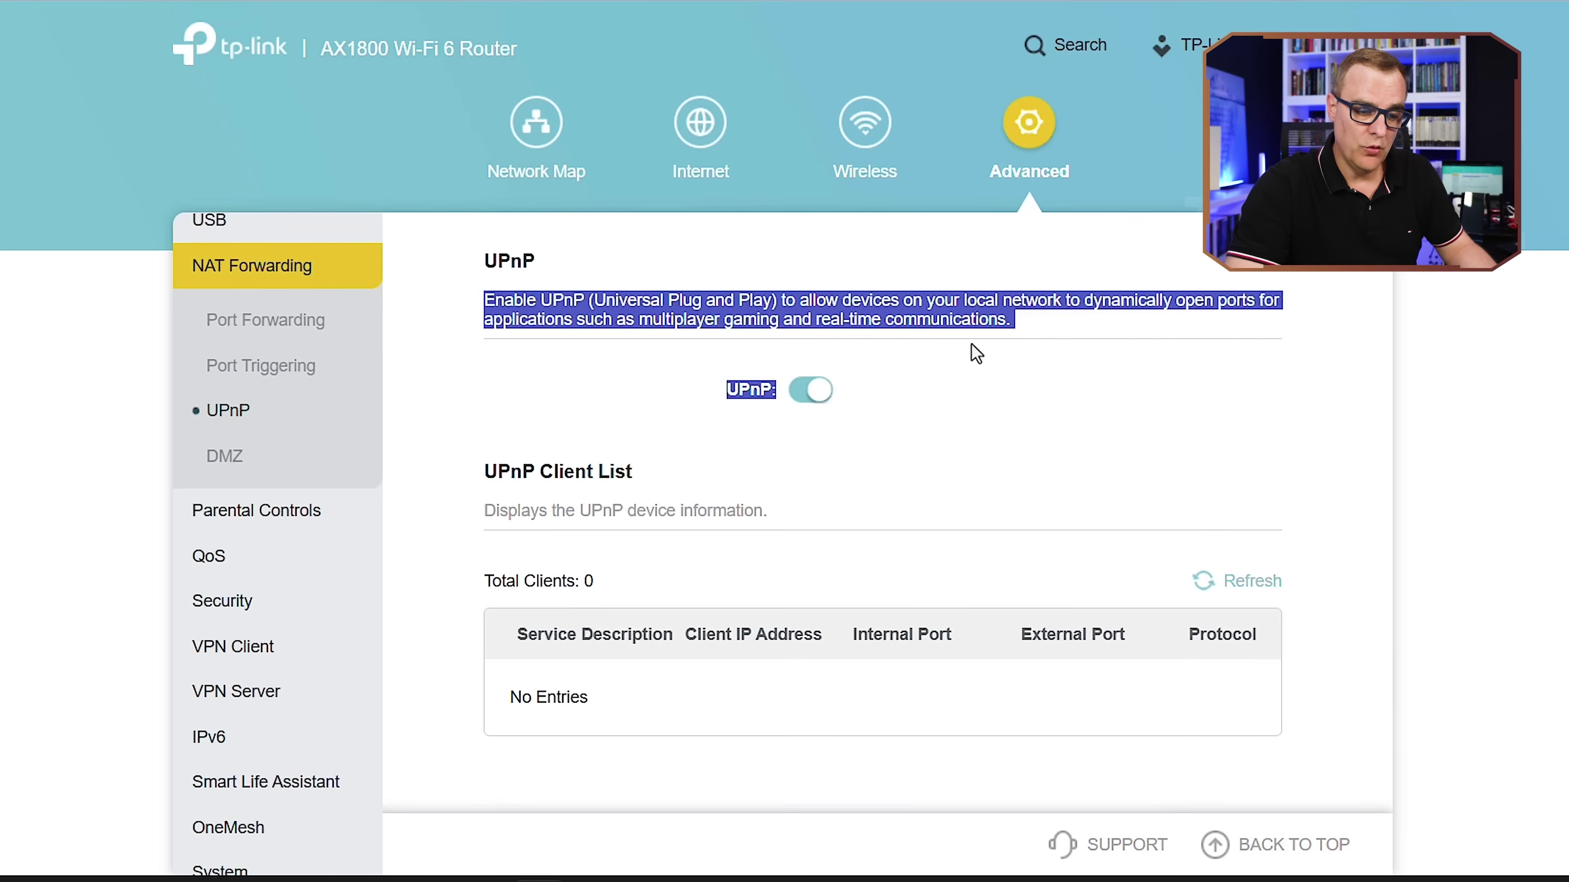
Read the UPnP description about dynamically opening ports and disable UPnP on the router
left_click_drag(980, 356, 1023, 340)
left_click(877, 378)
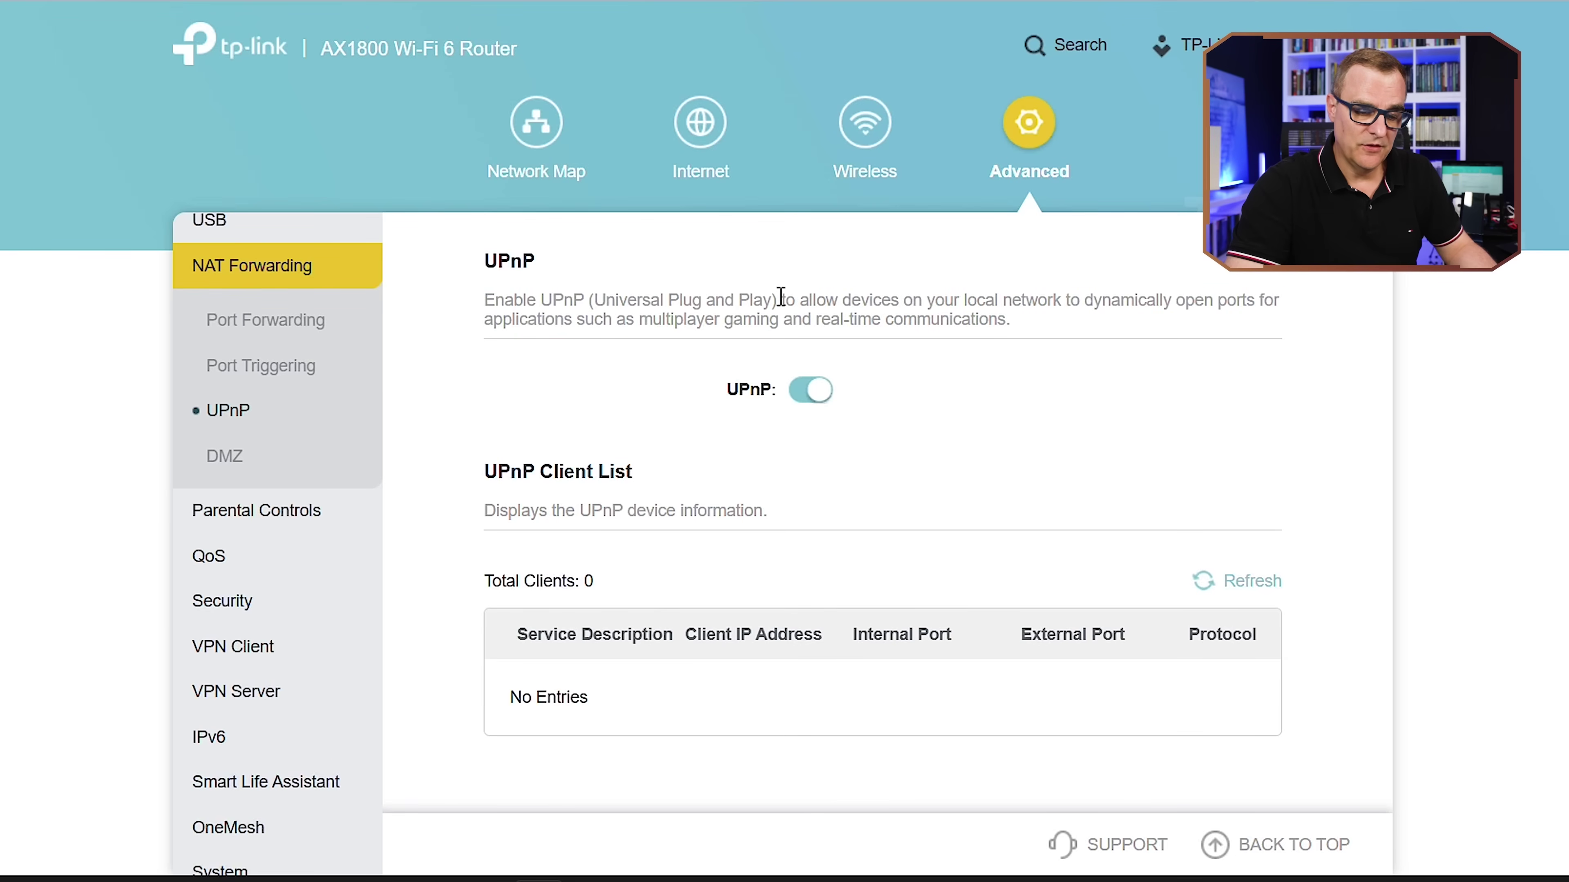
left_click_drag(781, 296, 1073, 321)
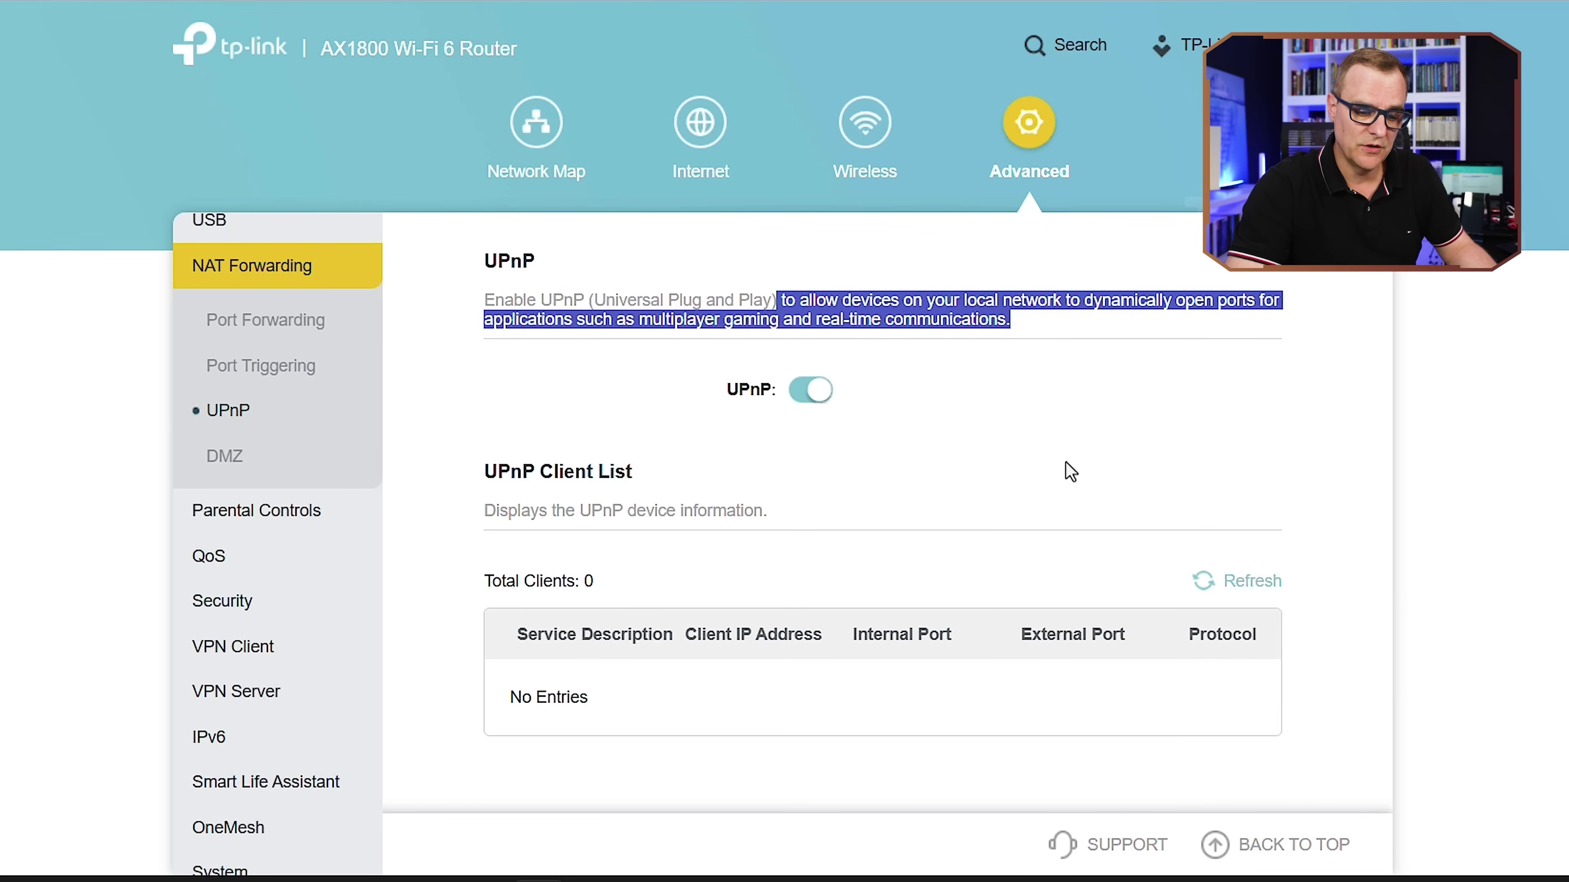
left_click(802, 399)
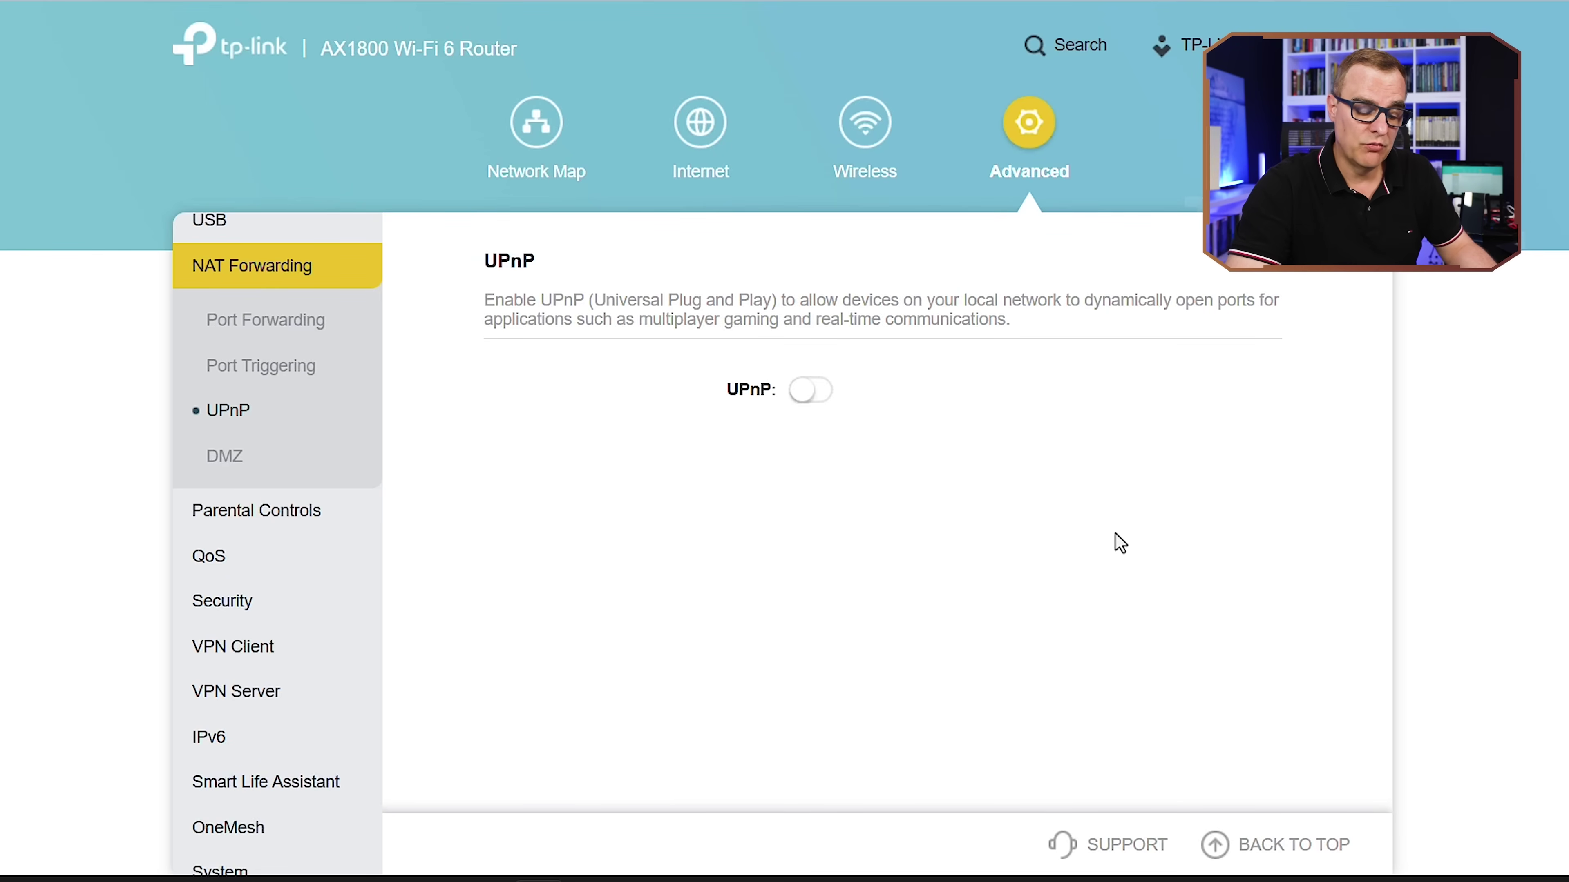
Switch back to Fing's Router Vulnerability Check and reopen the network's Security overview
left_click(1323, 842)
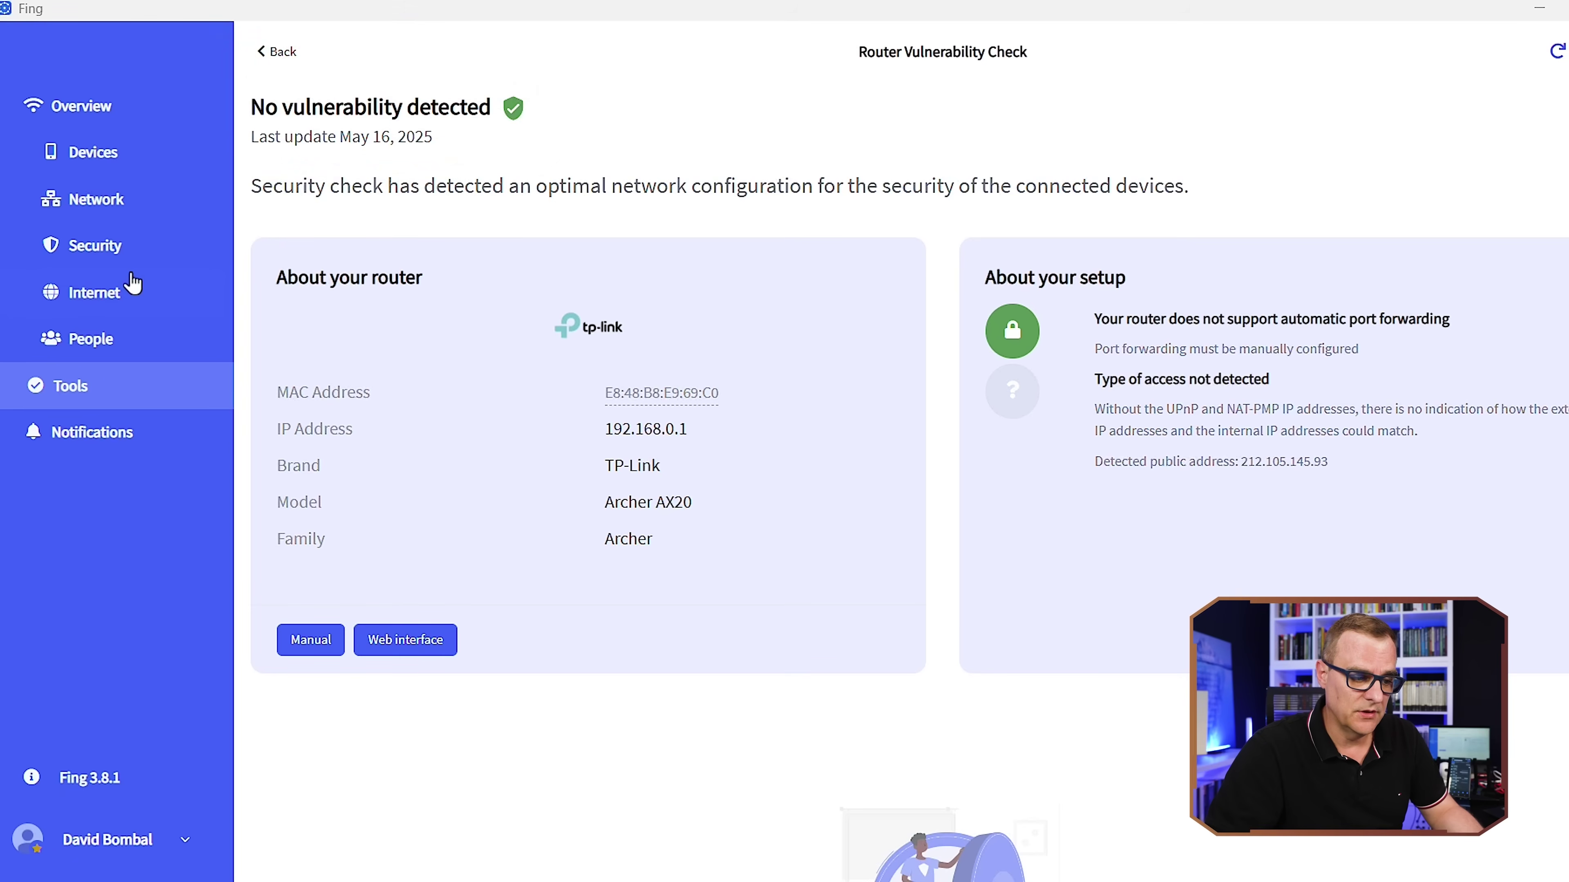
left_click(115, 267)
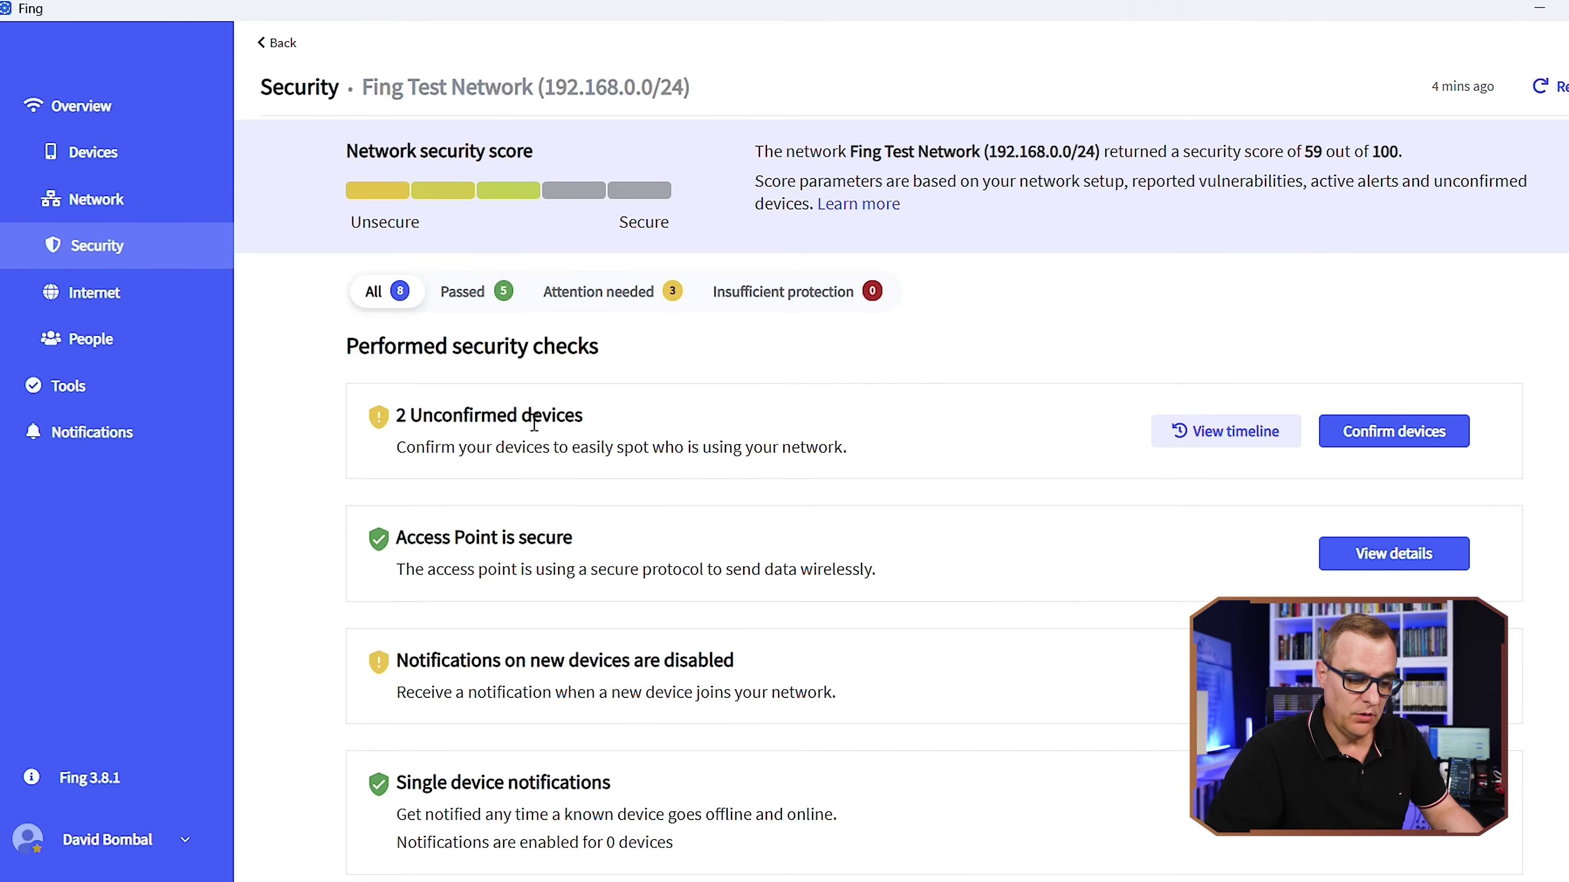
Confirm the Pixel 8 Pro and asus1 as known devices and enable notifications on new devices
left_click(1345, 432)
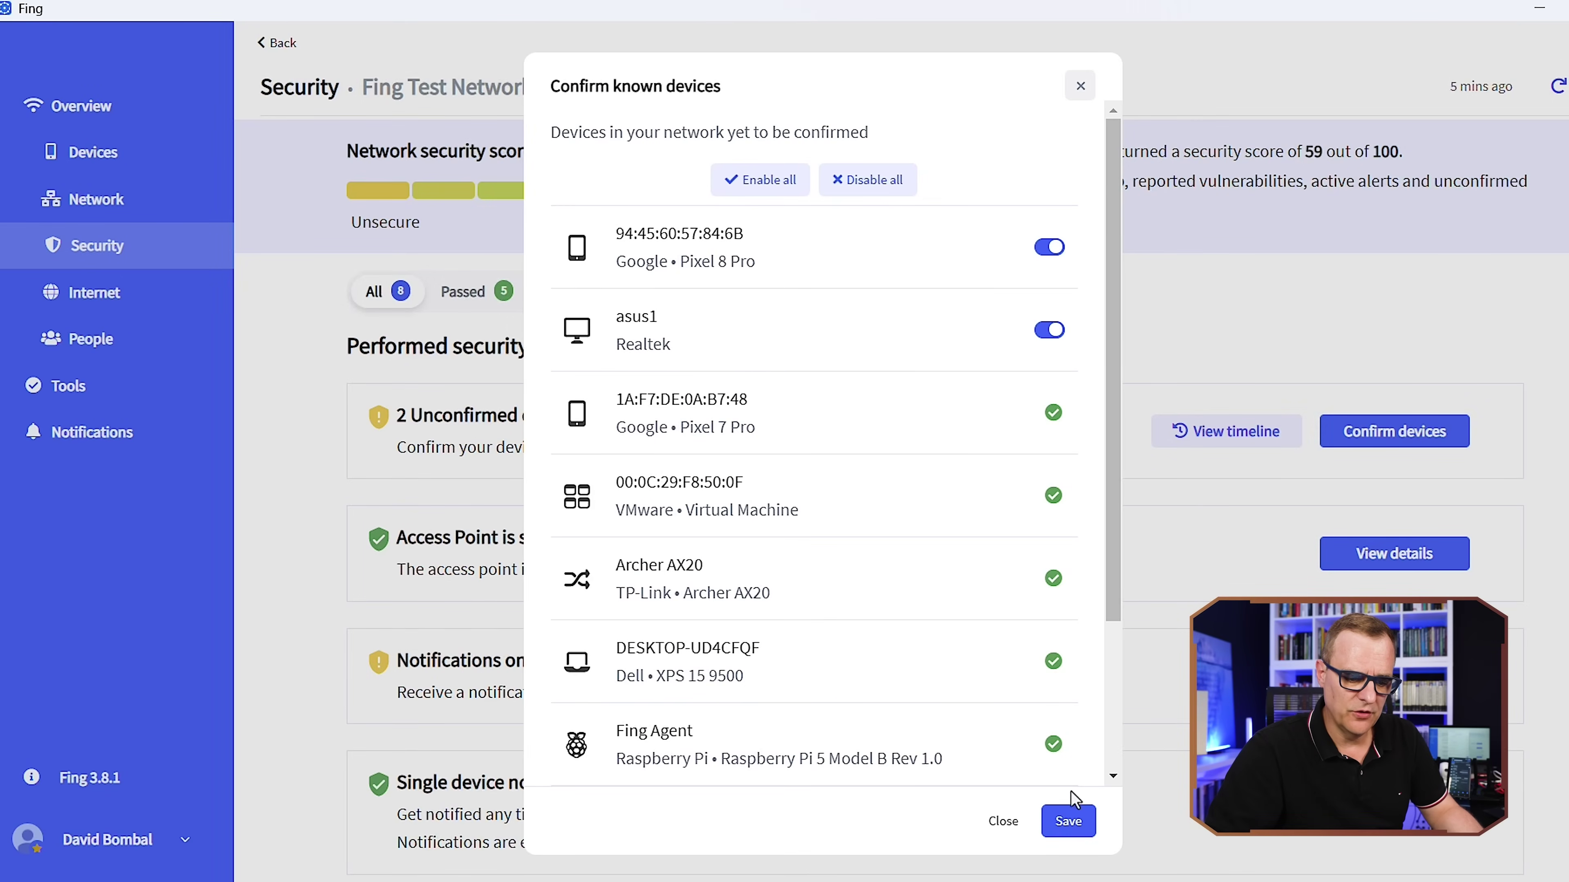
left_click(1069, 822)
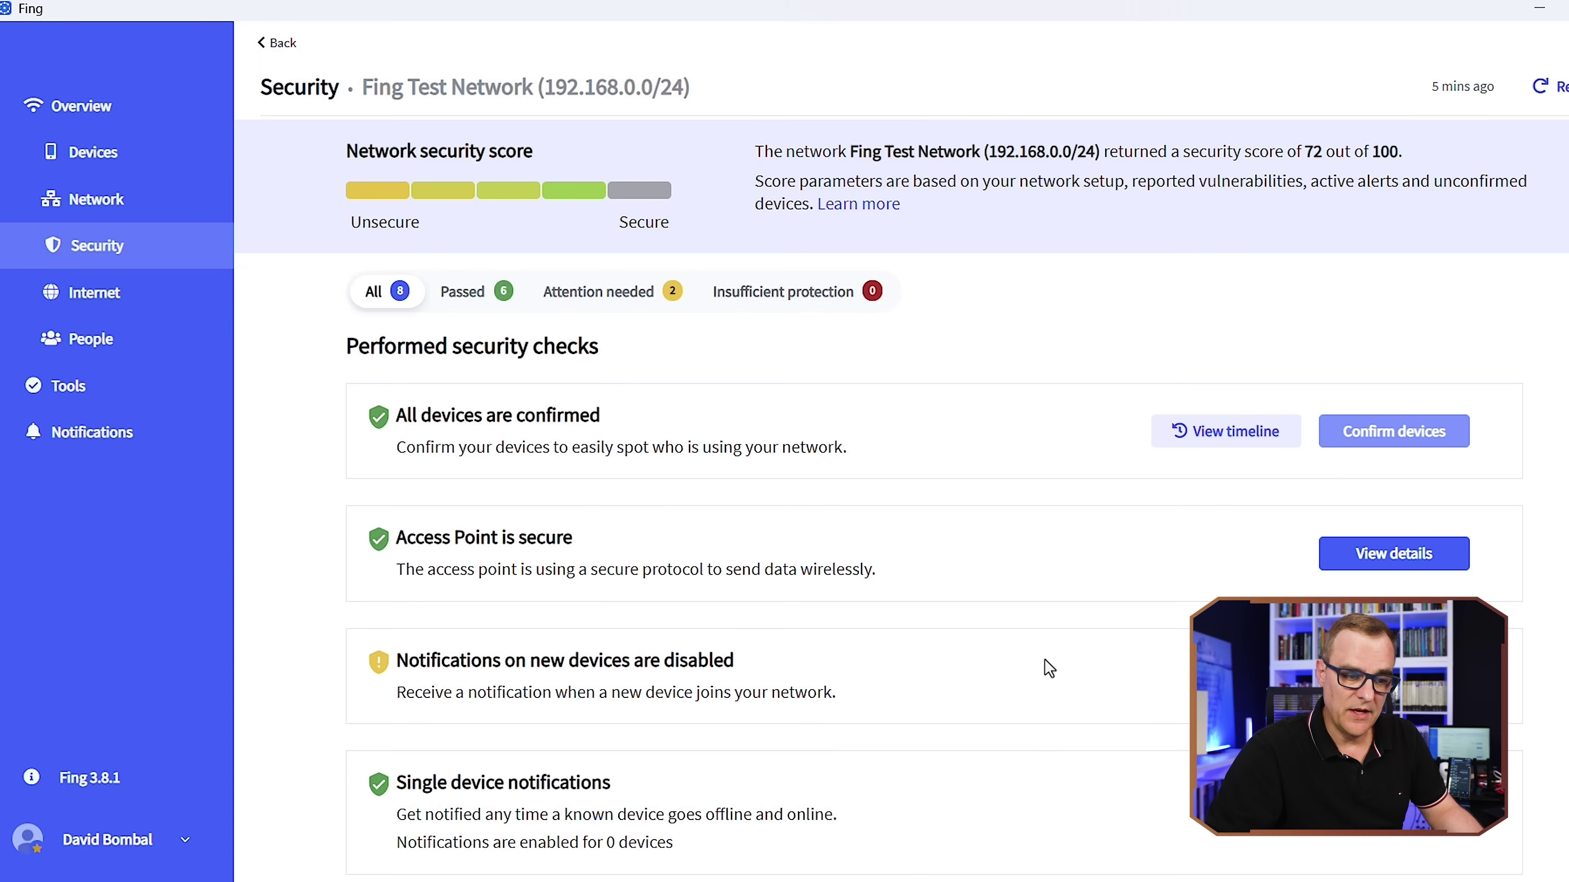
scroll(452, 453, "down", 3)
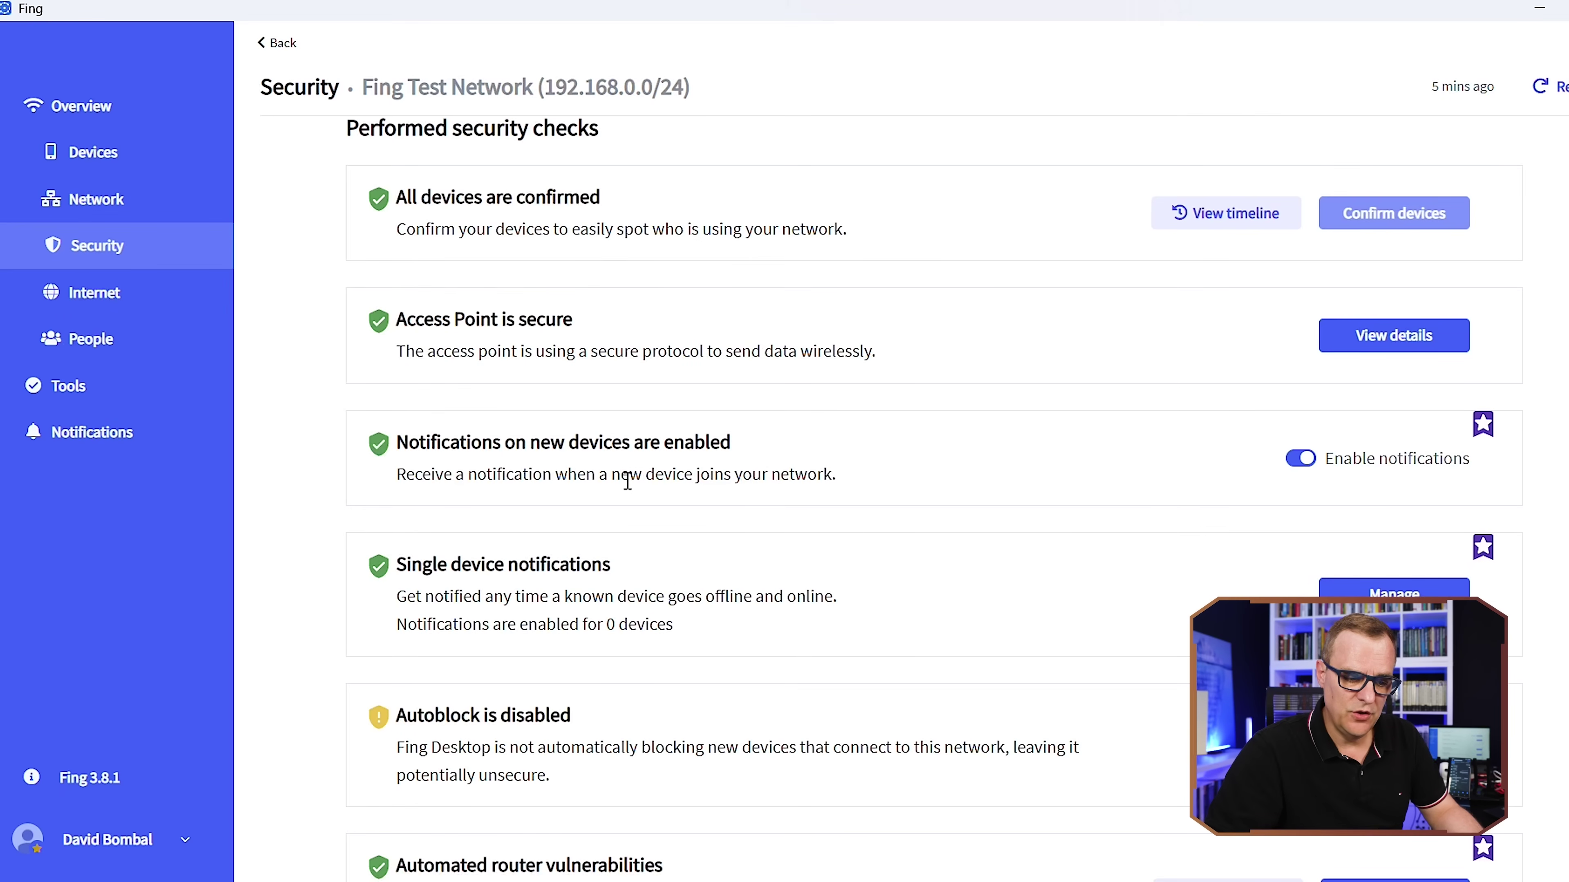
Enable autoblock for new devices joining the Fing Test Network
scroll(628, 481, "down", 3)
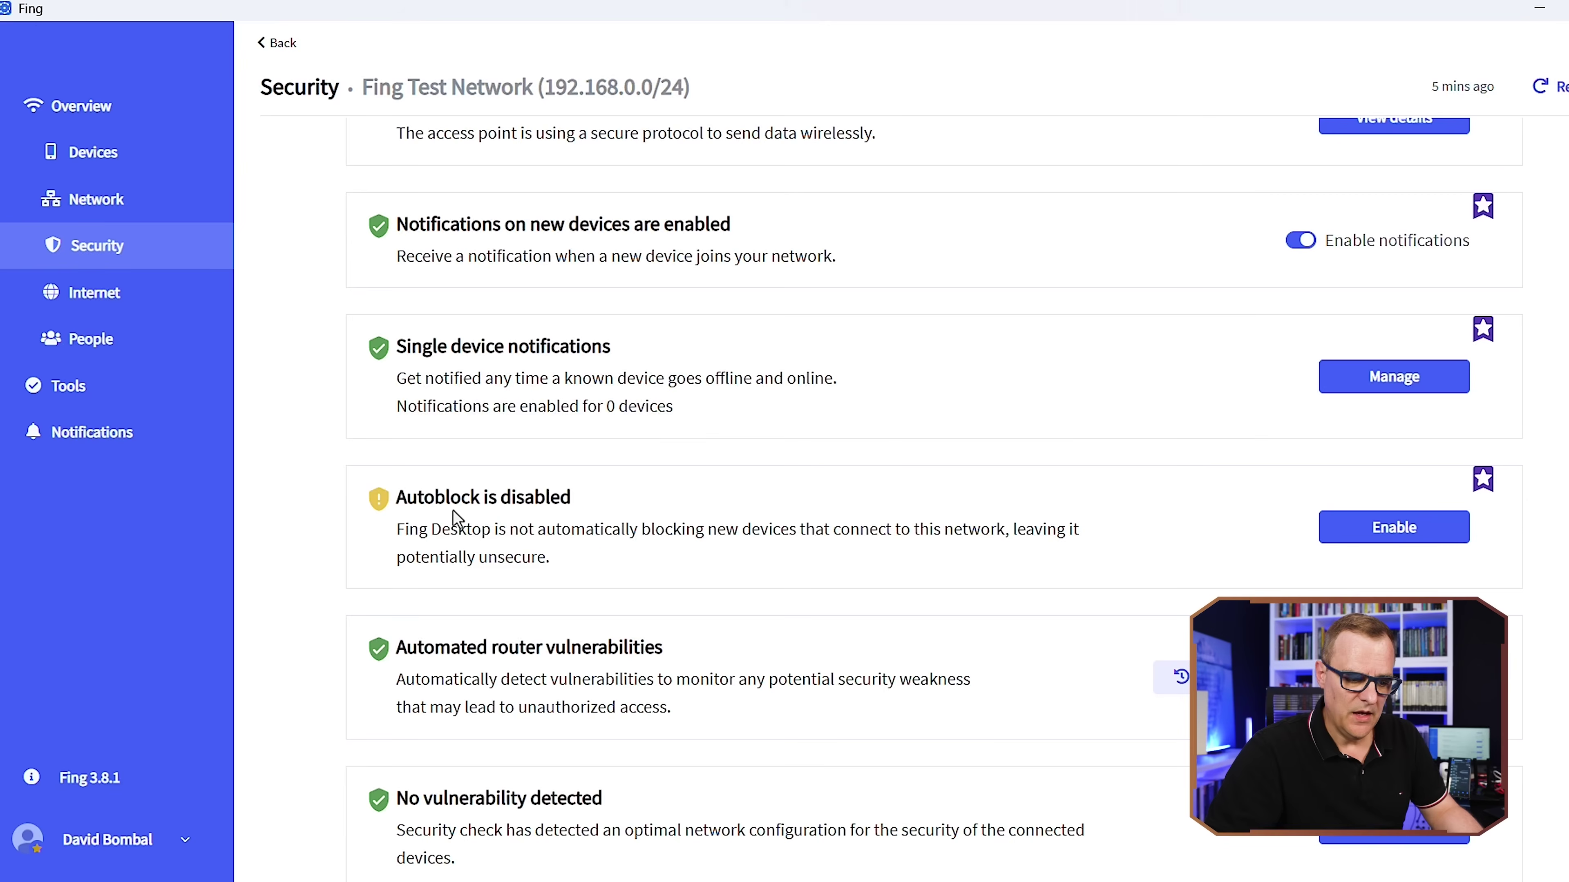
left_click(1390, 535)
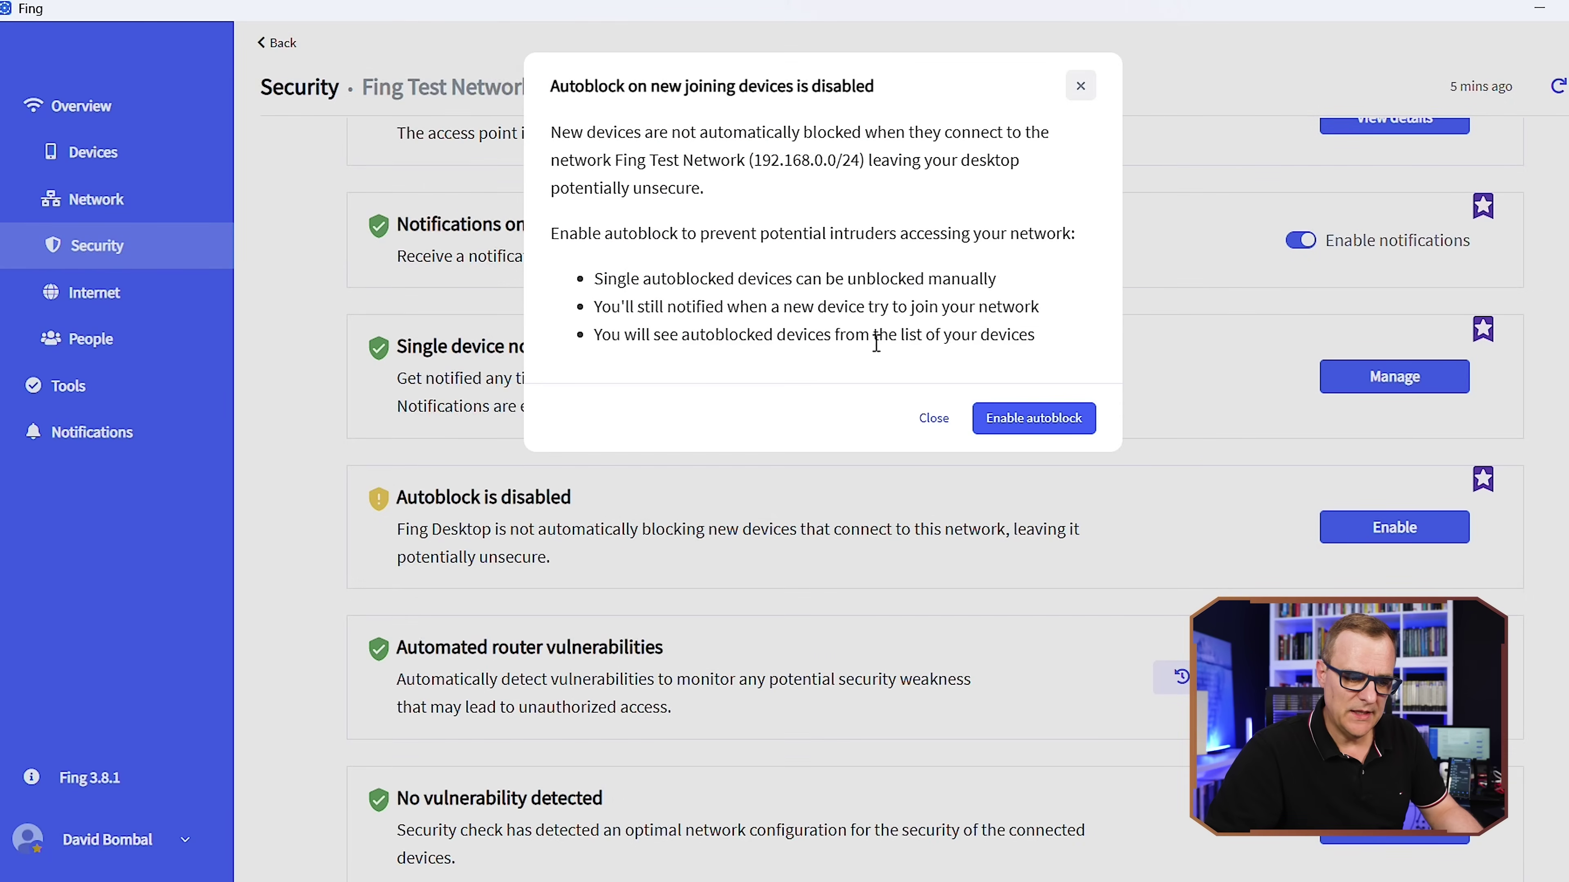
left_click(1045, 429)
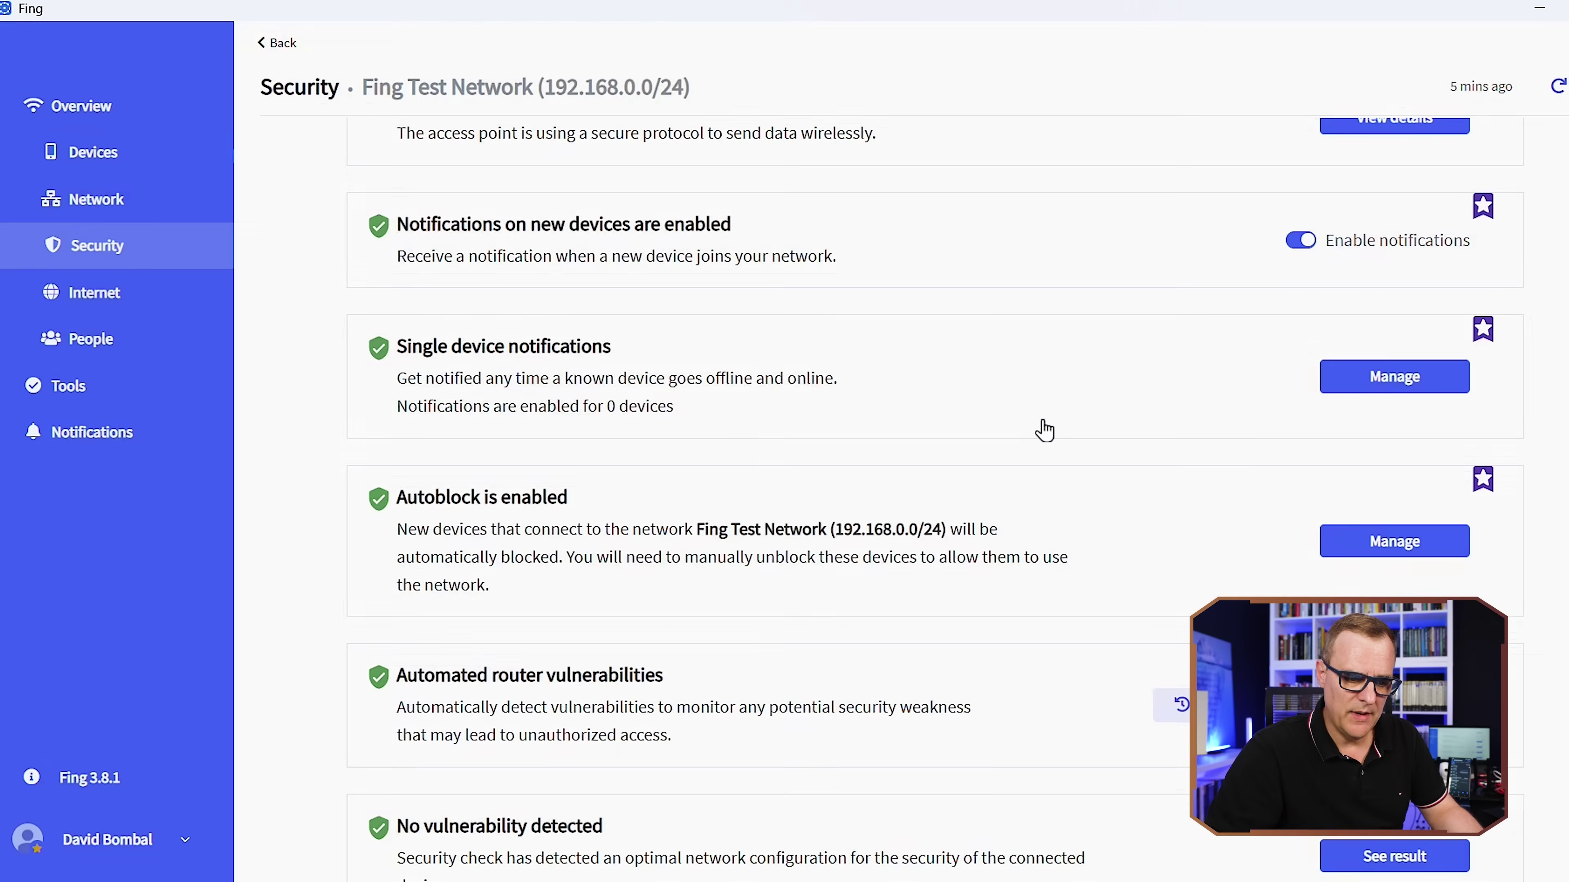
scroll(1010, 495, "down", 4)
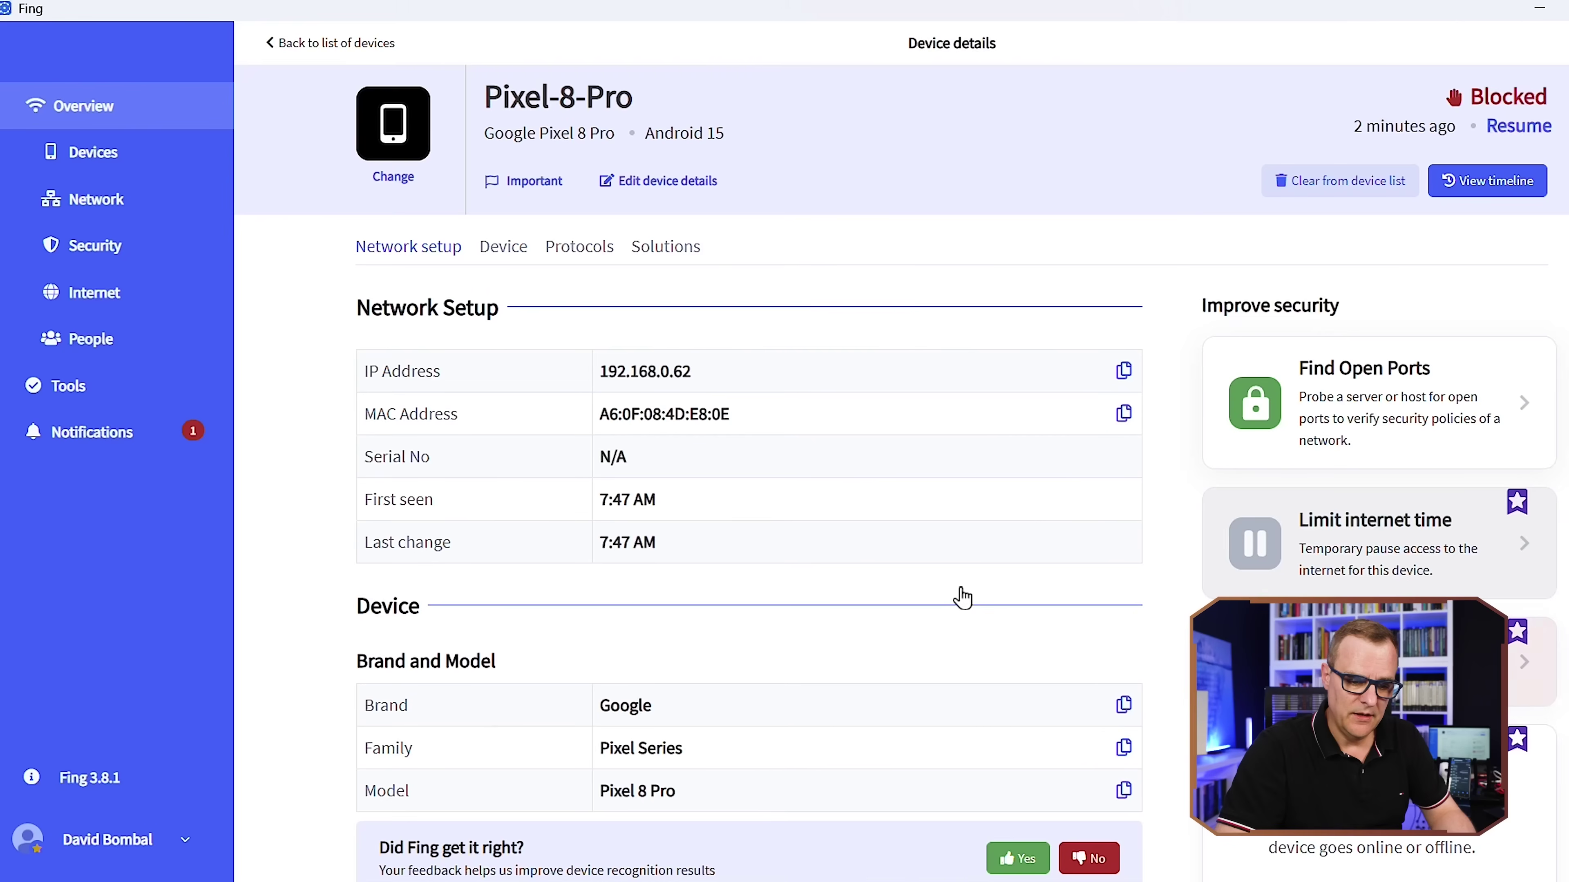
Unblock the Pixel-8-Pro to grant it access to the Fing Test Network
left_click(1521, 127)
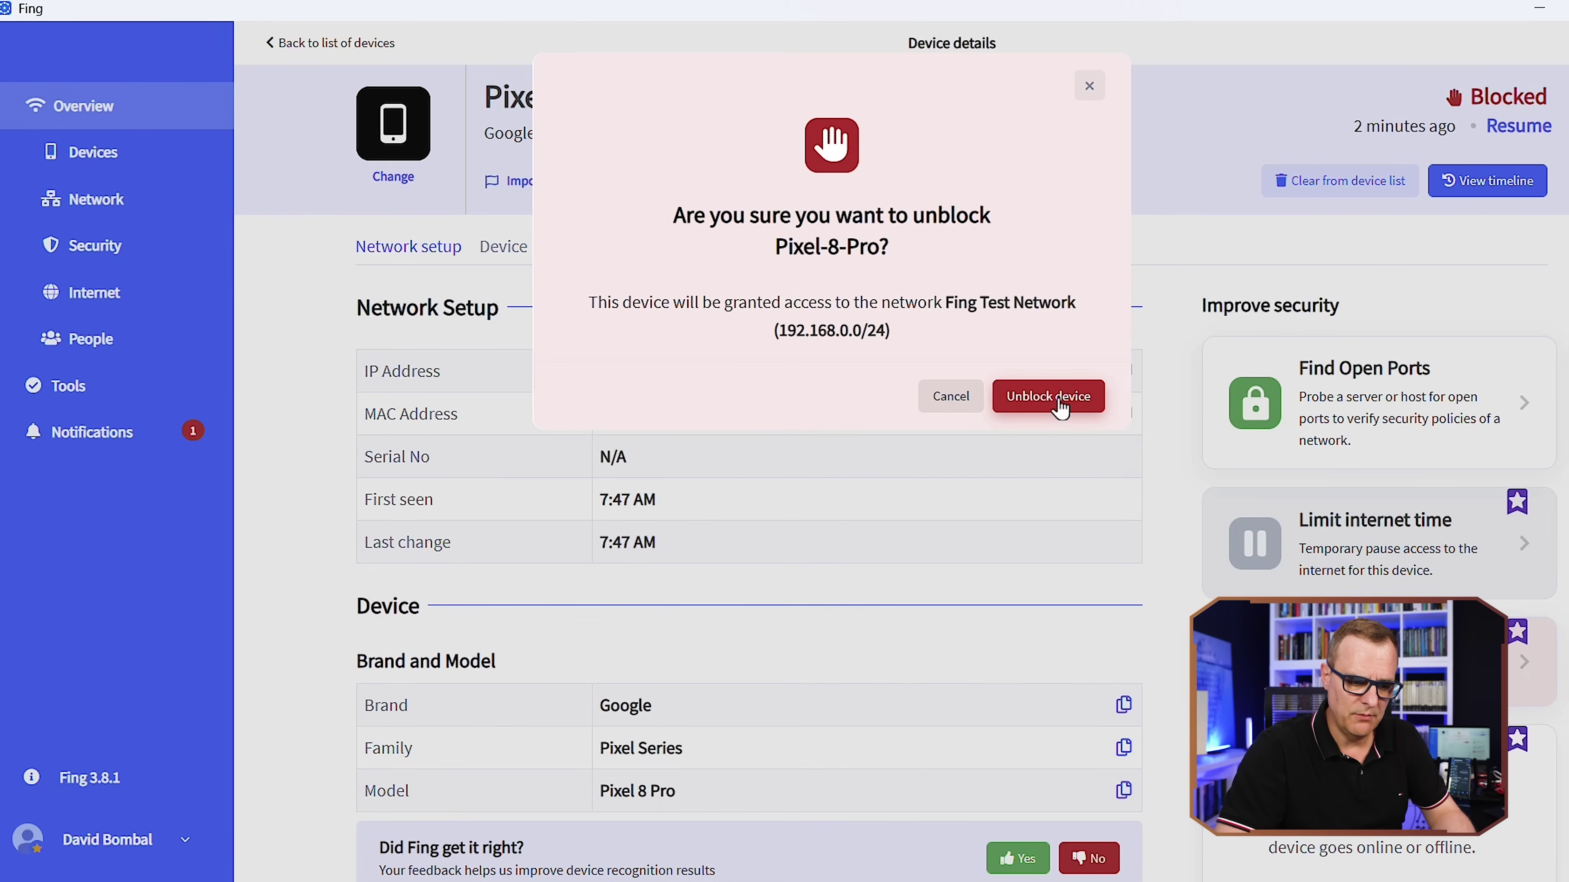
left_click(1061, 409)
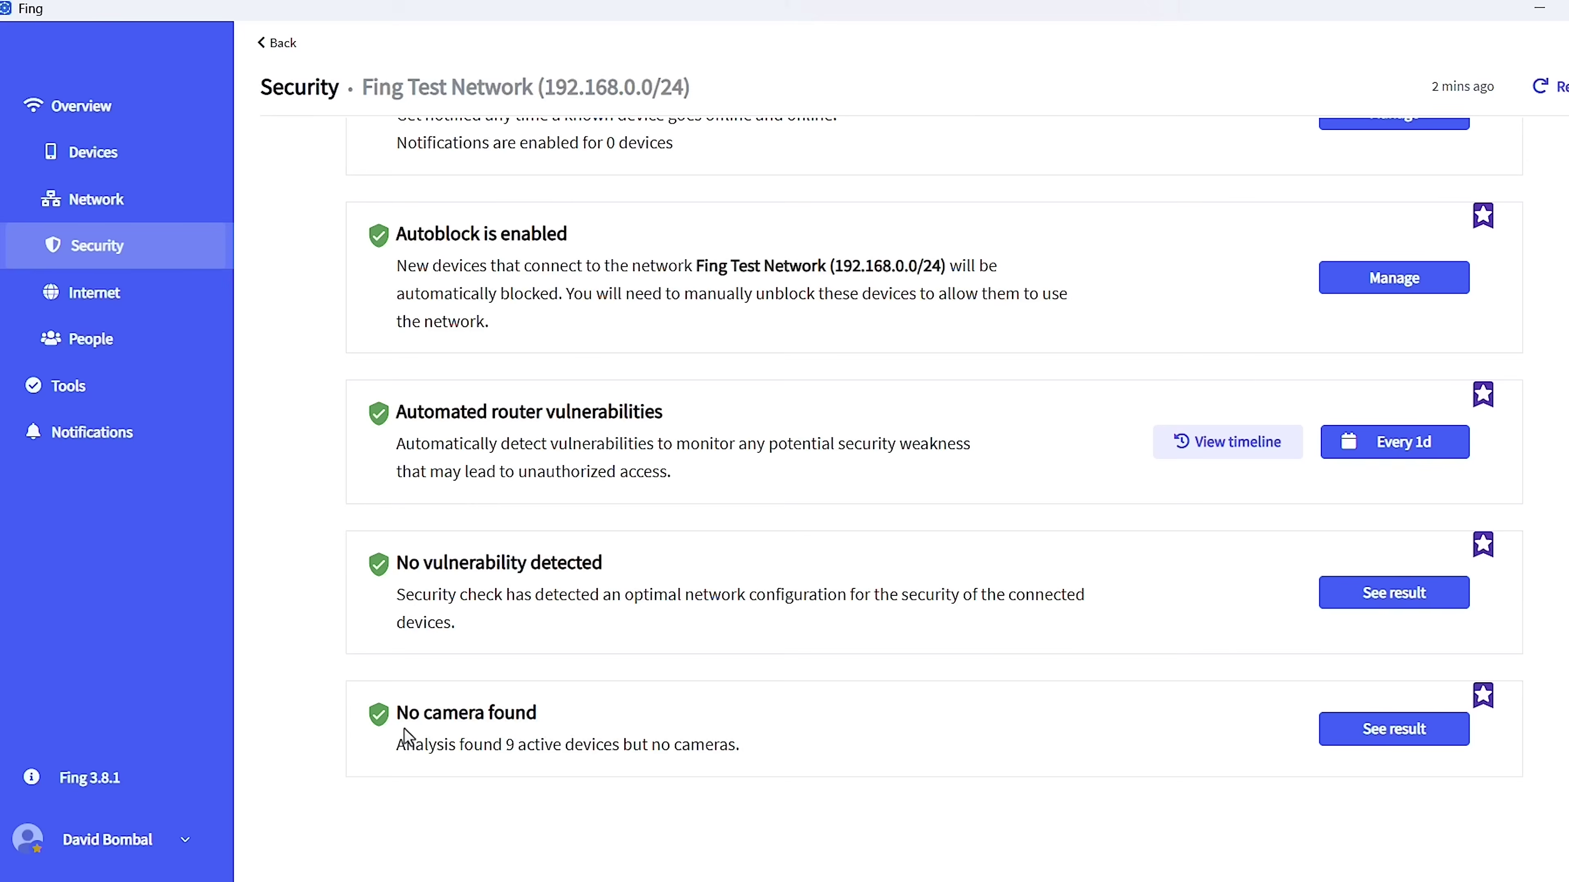
Read the camera check in the Security overview and inspect the Ezviz IP camera's device details and blocking notification
left_click_drag(398, 712, 619, 722)
left_click(741, 749)
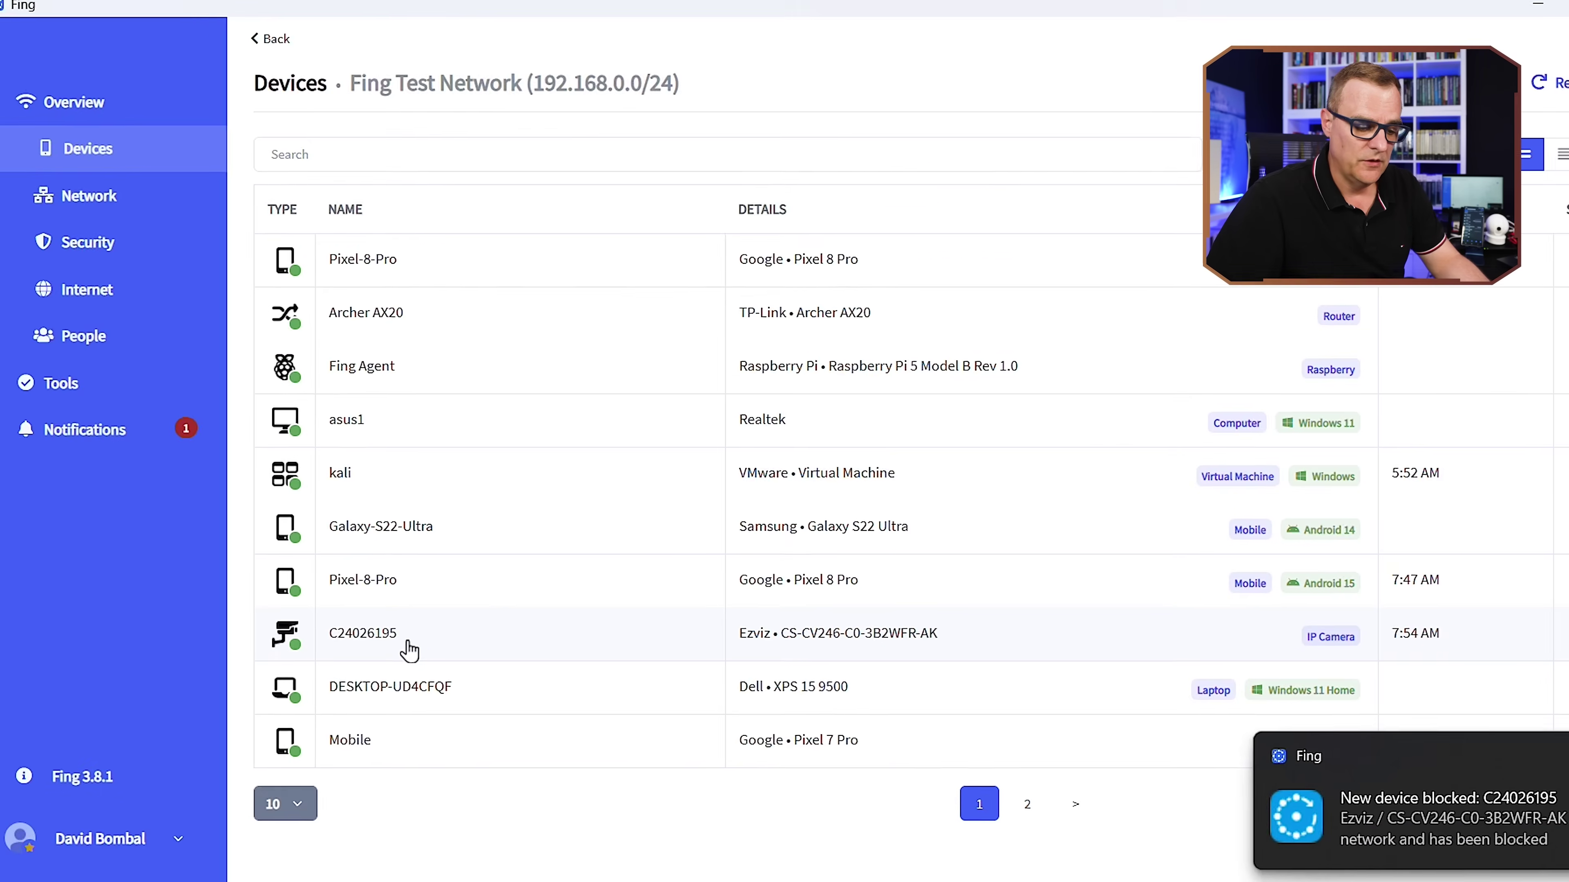
left_click(407, 652)
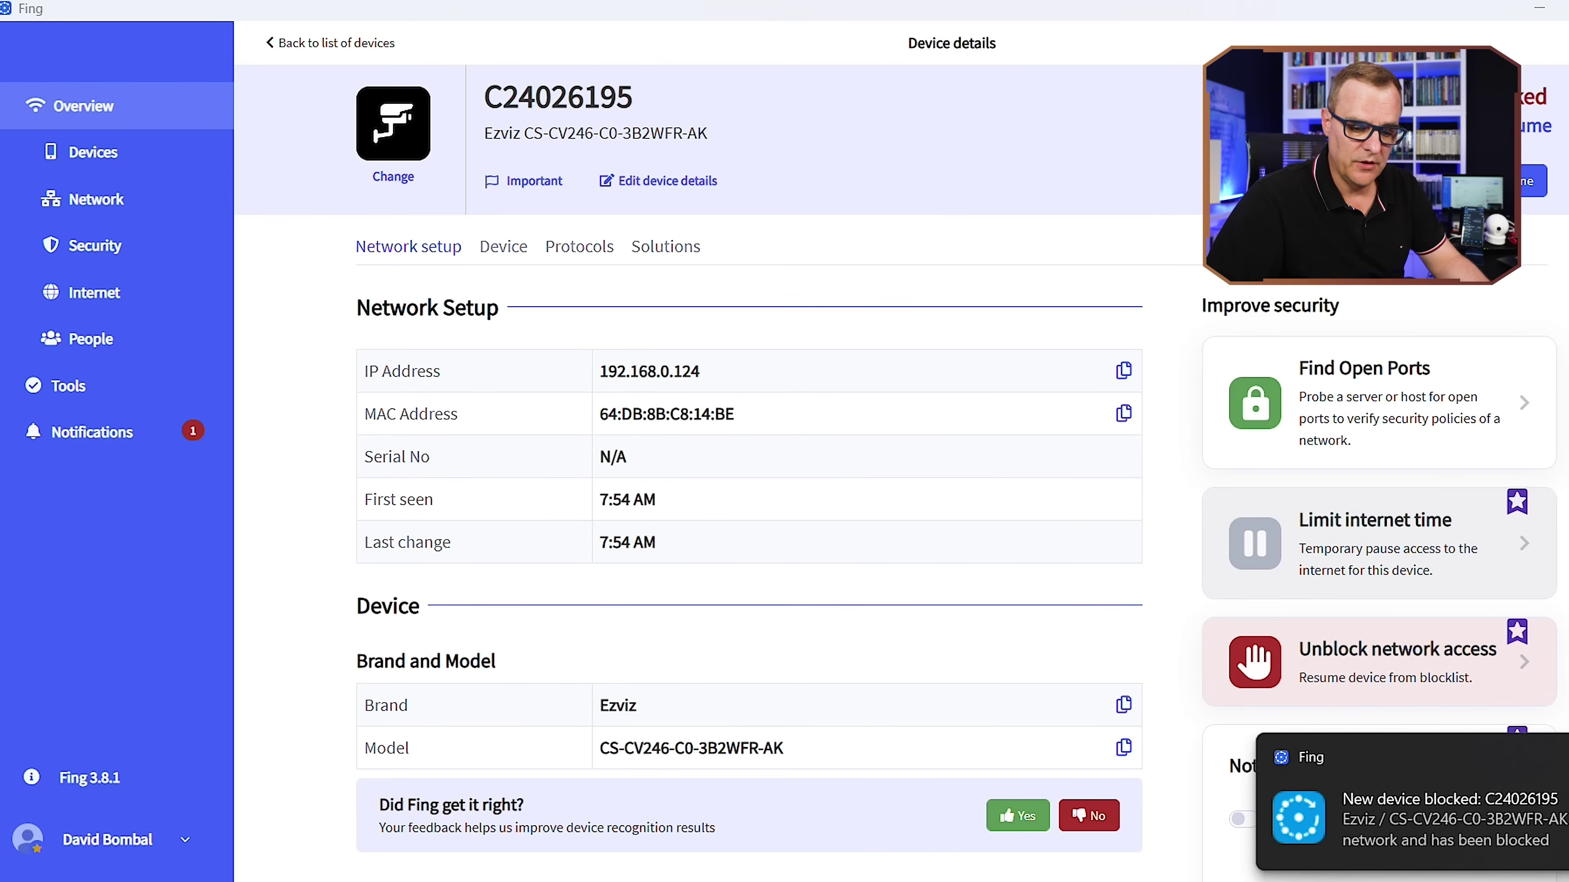
left_click(119, 442)
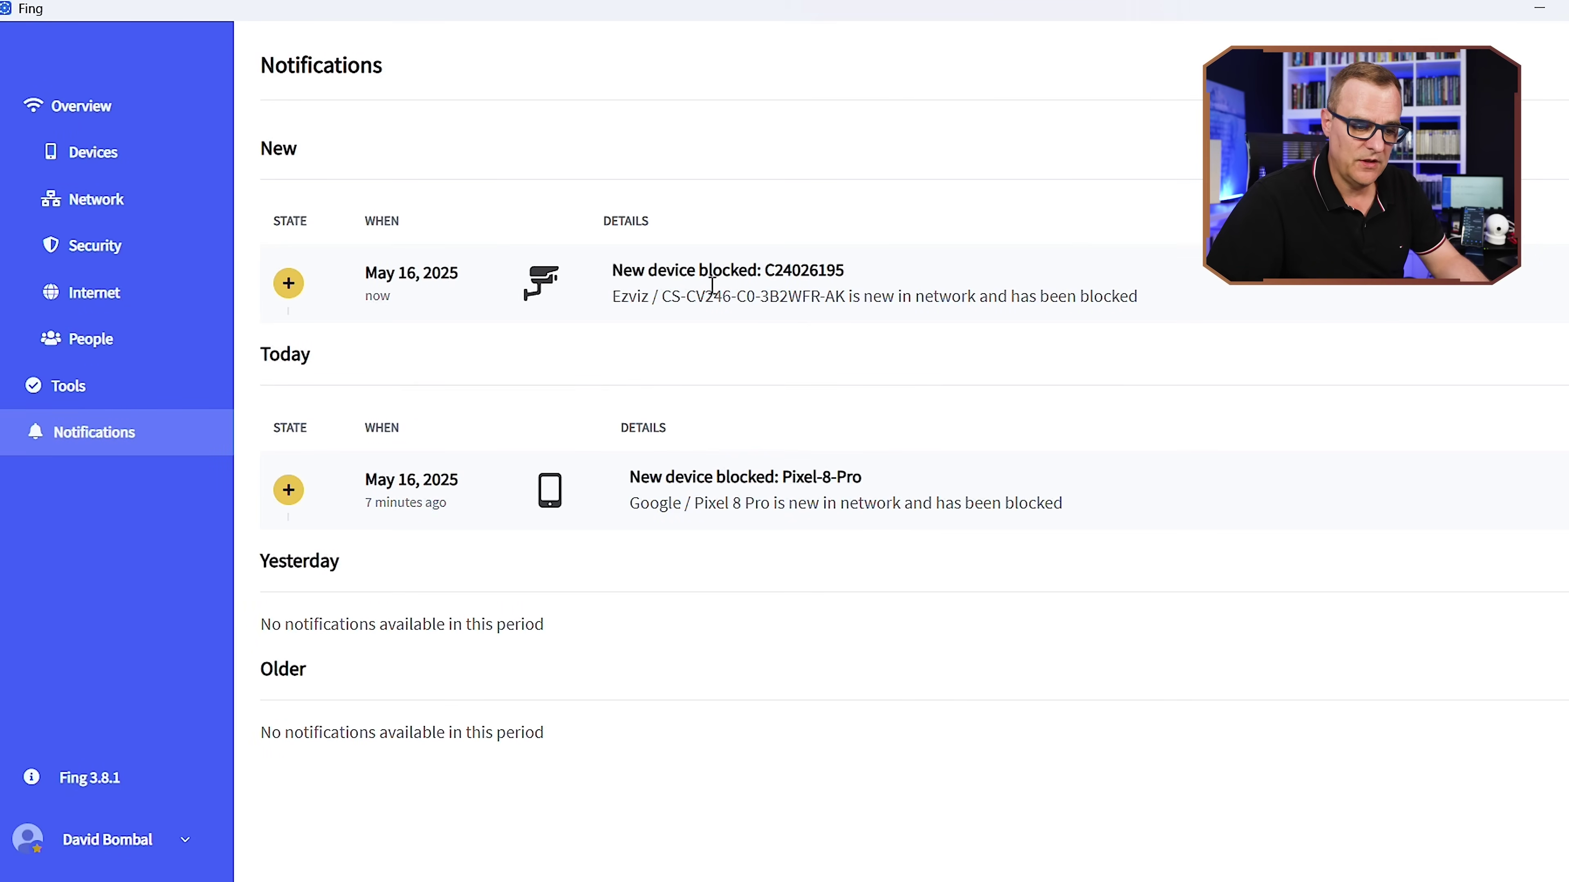
Reopen the Security overview, review the list of devices yet to be confirmed and close it without confirming the Ezviz camera
left_click(124, 253)
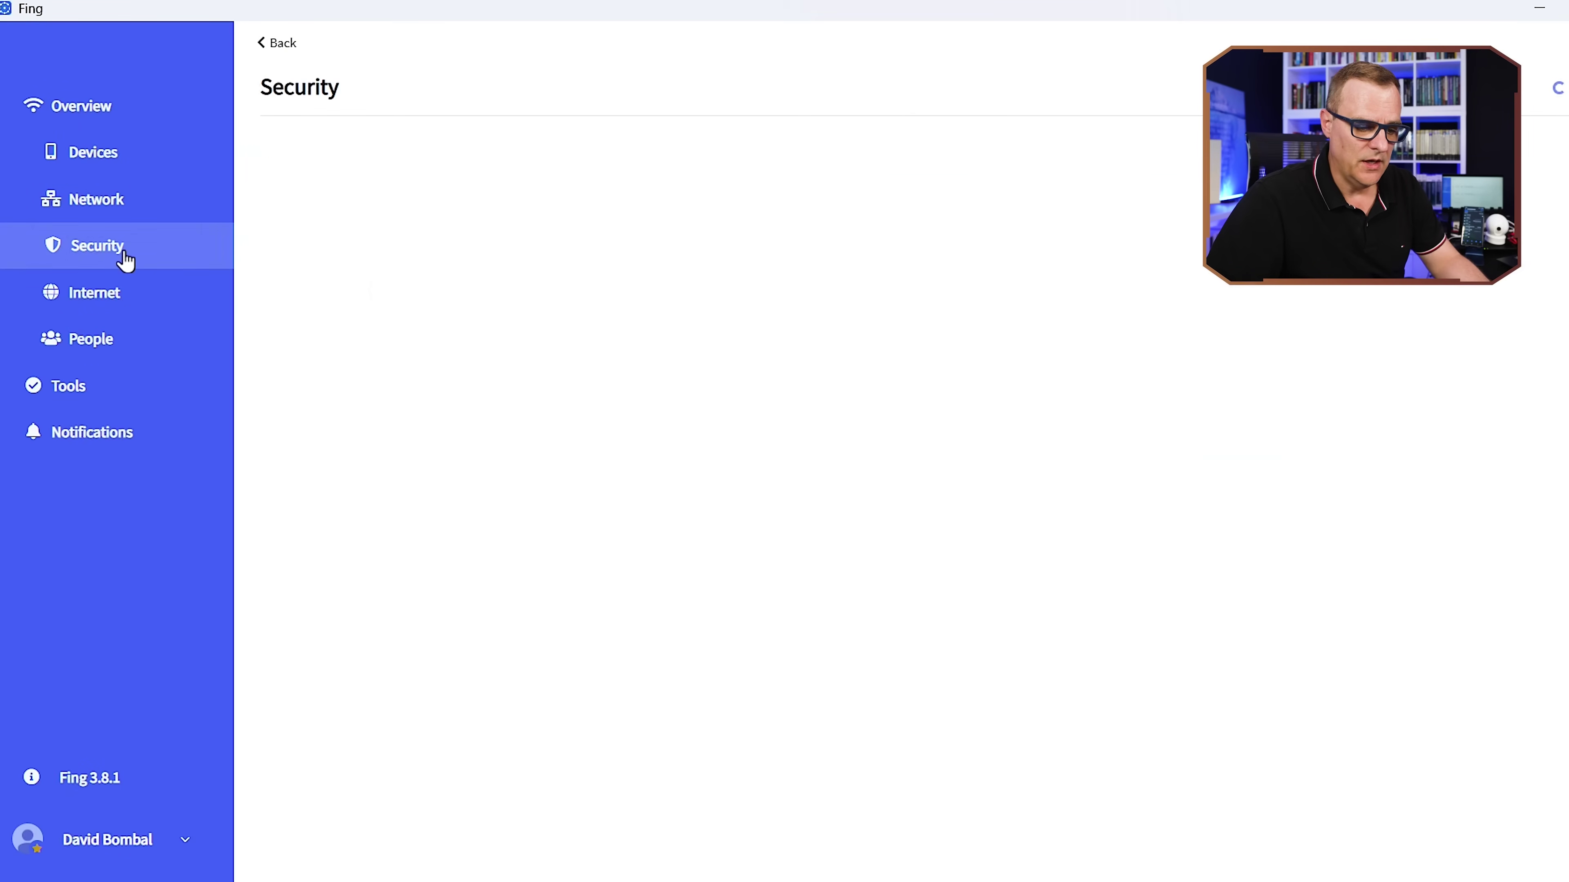
scroll(467, 446, "down", 2)
scroll(466, 447, "down", 5)
scroll(466, 447, "up", 7)
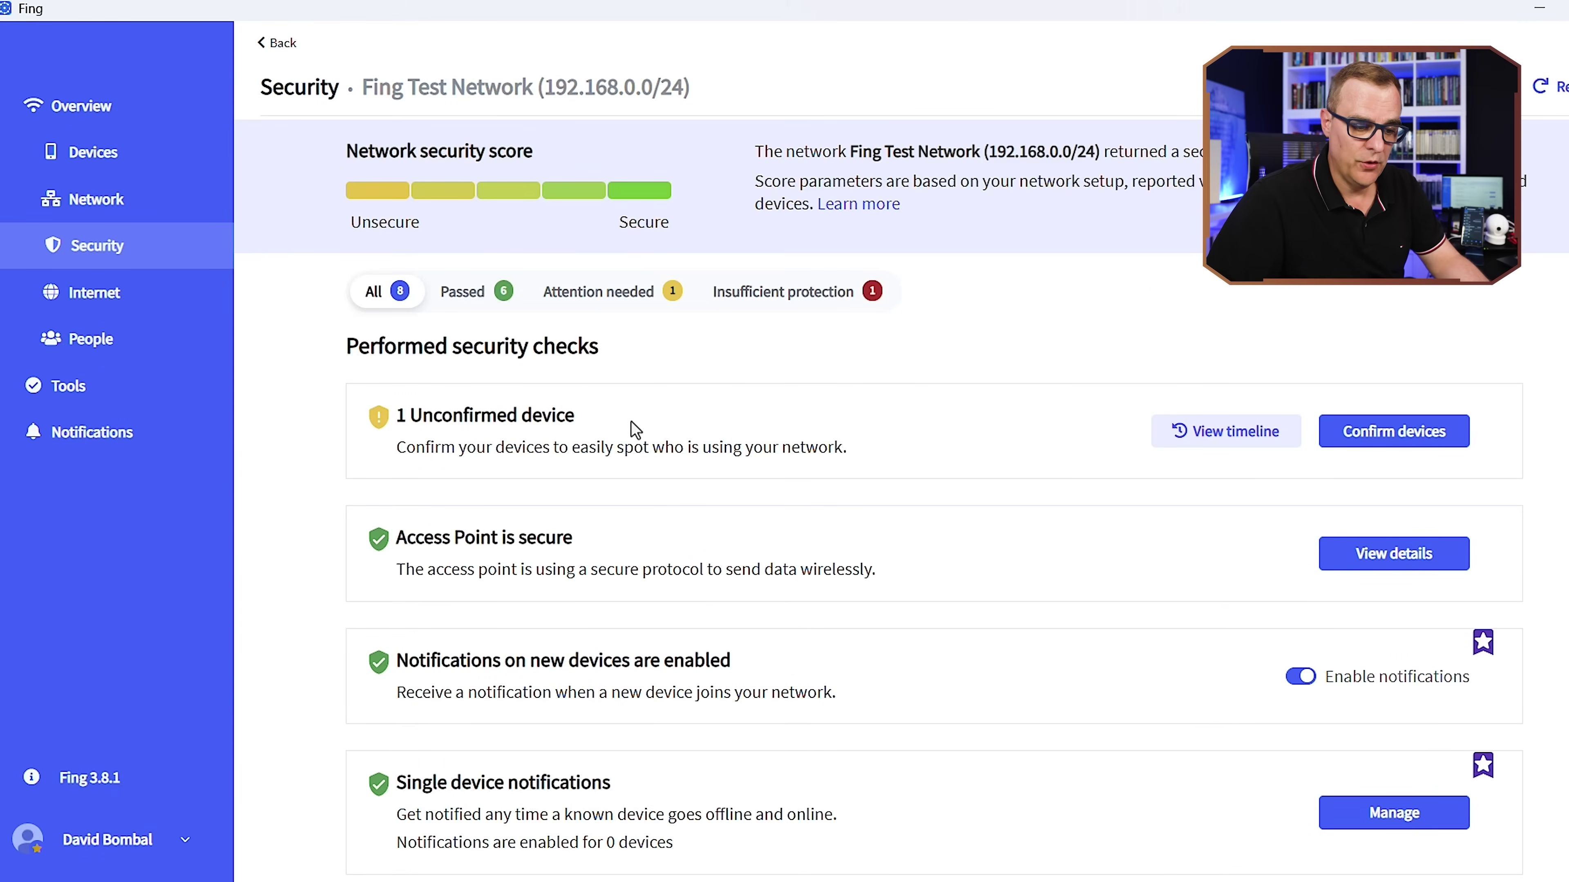
left_click(1355, 443)
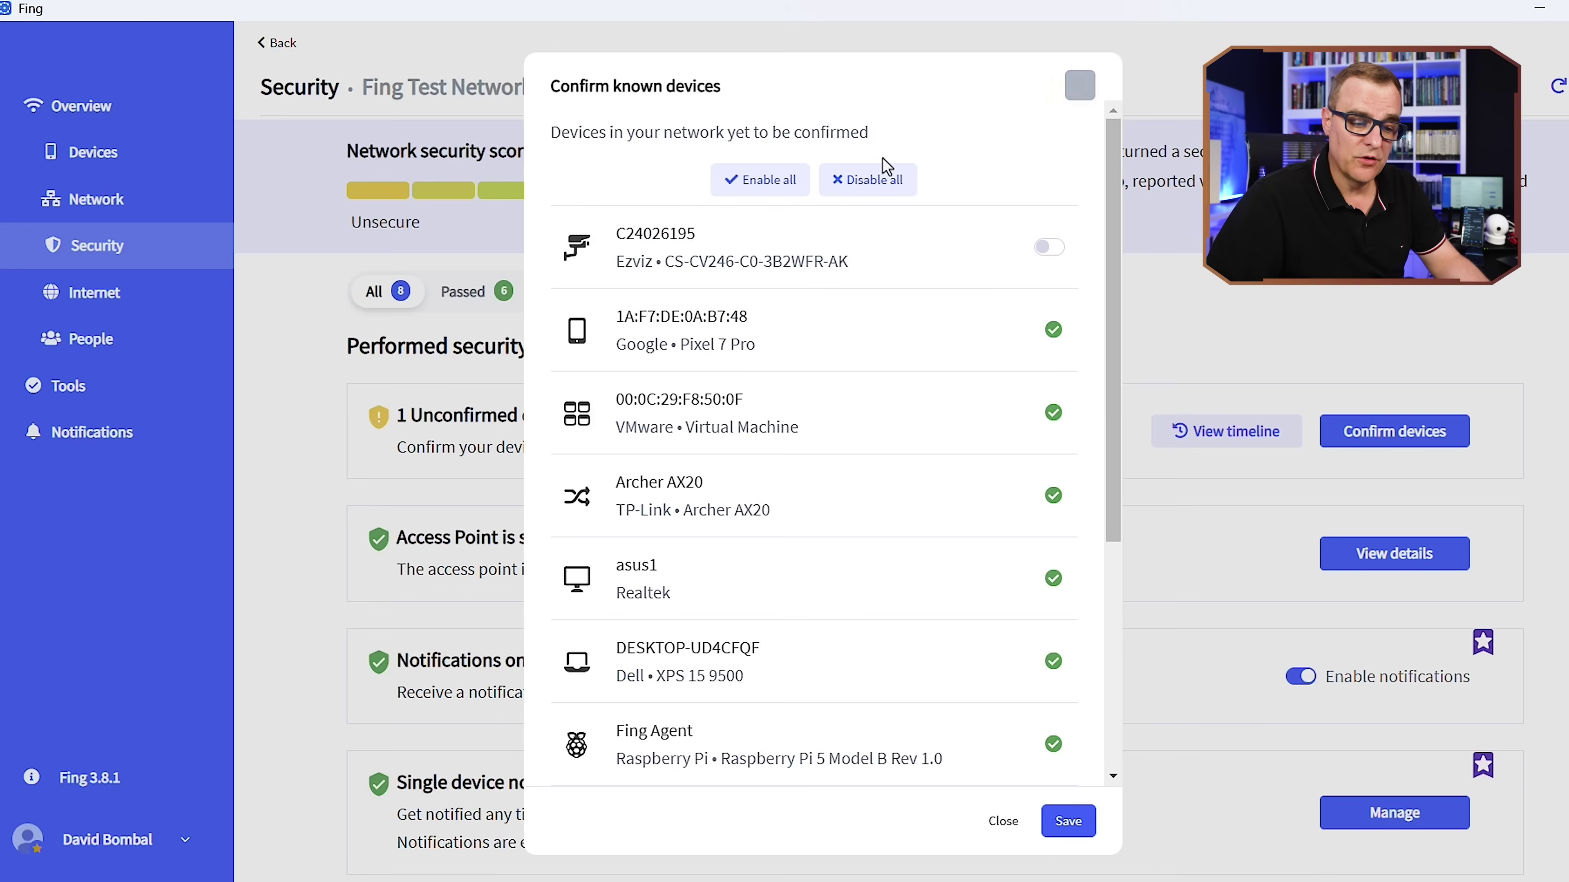
left_click(1080, 86)
Open the unknown cameras result and read the revealed camera's name, IP address and MAC address
scroll(770, 450, "down", 5)
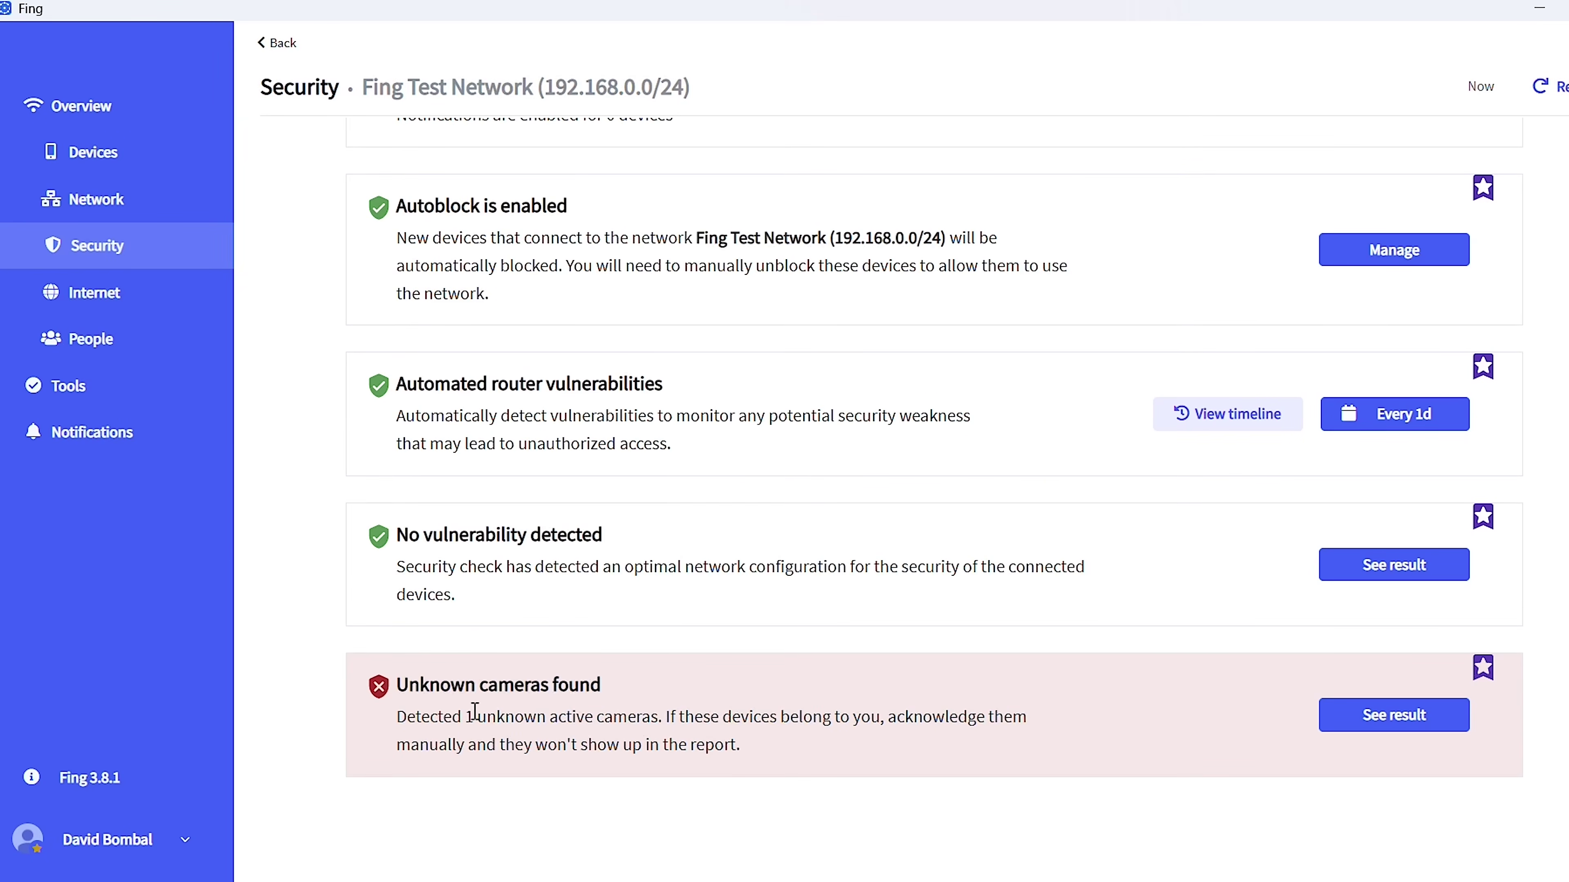
left_click(1362, 720)
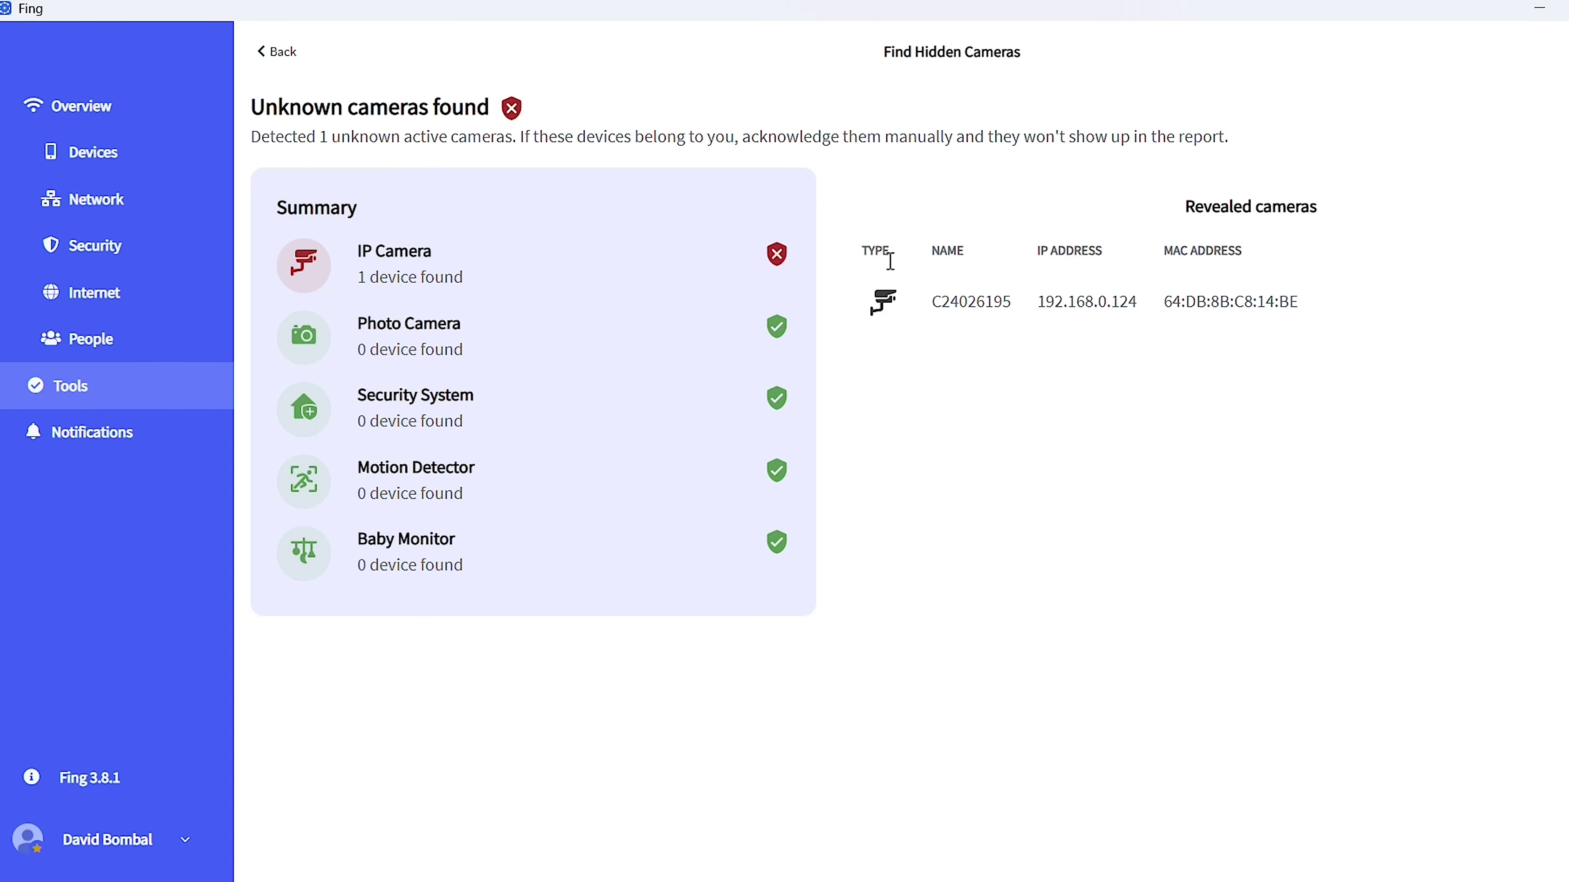
left_click_drag(953, 302, 1330, 322)
left_click(1320, 378)
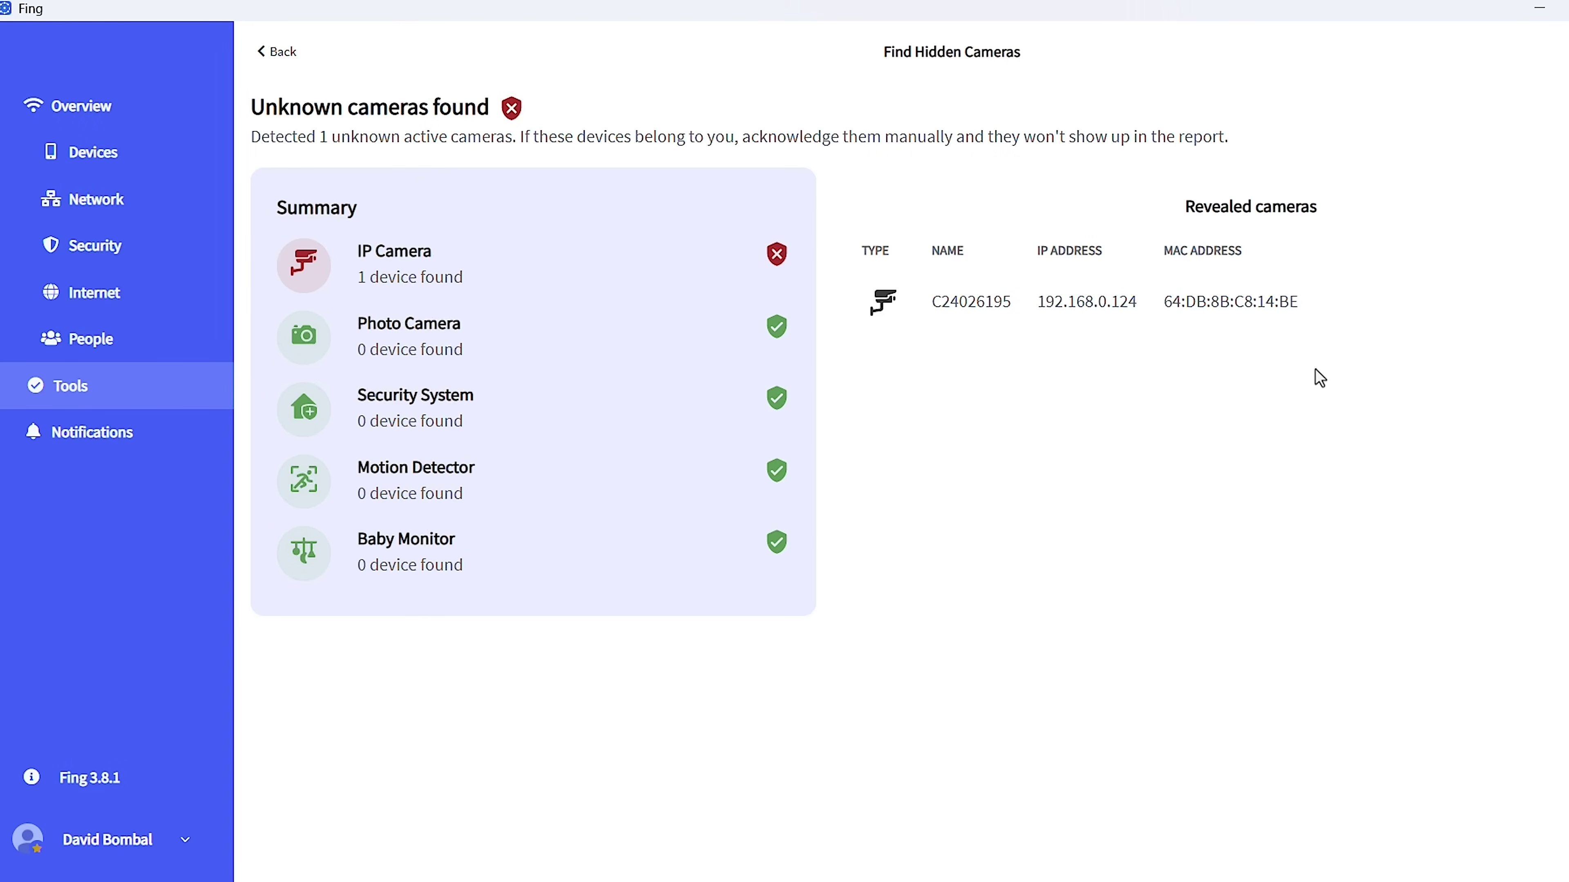
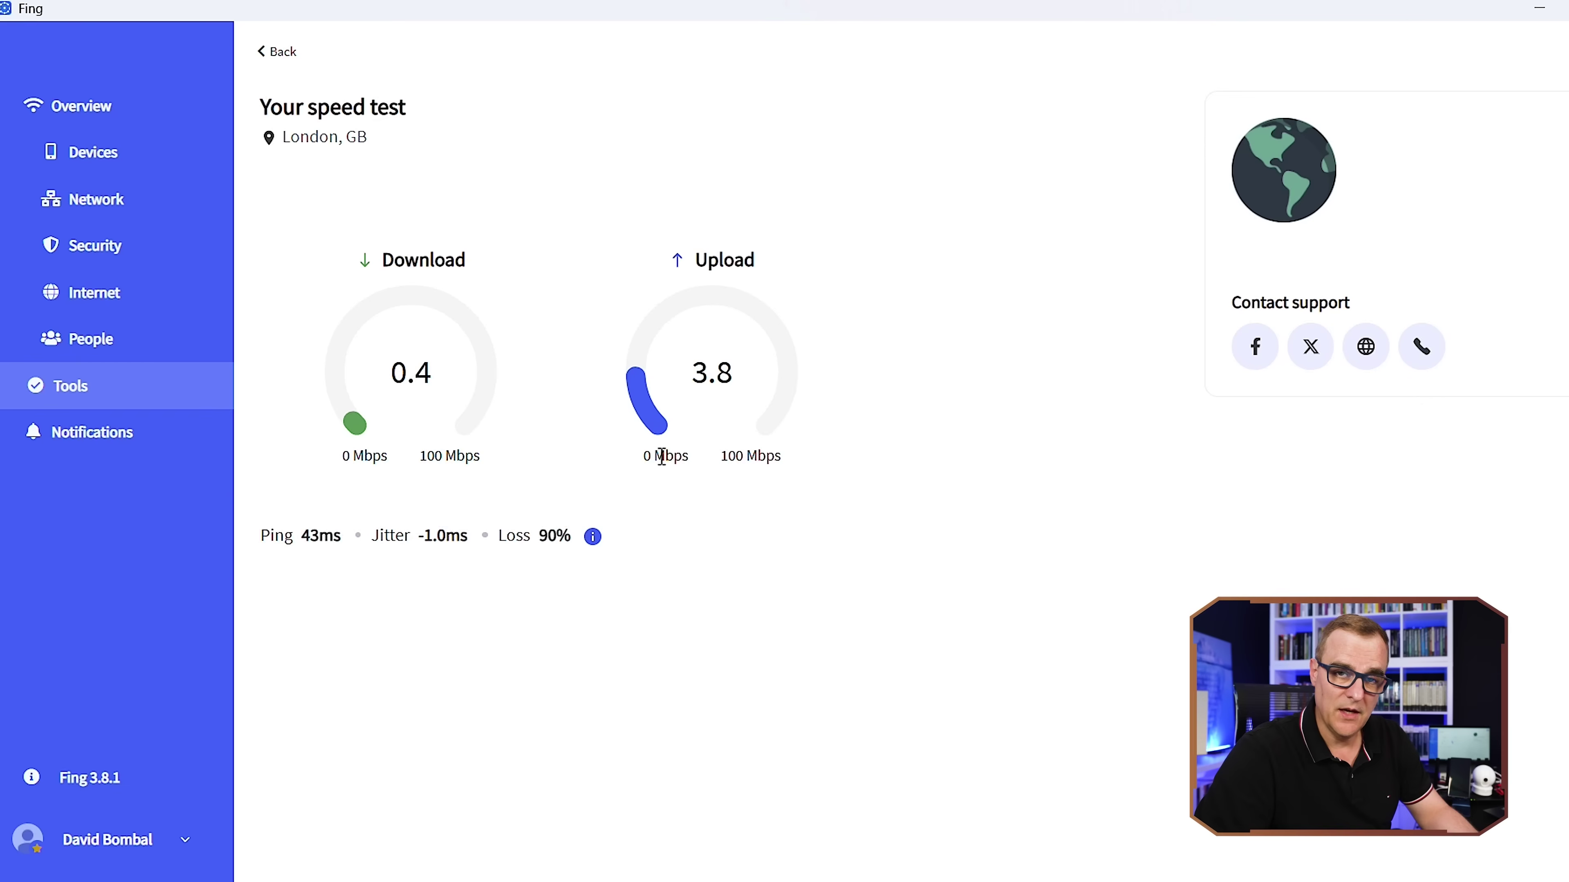
Run the Find Hidden cameras tool on the current network
left_click(104, 395)
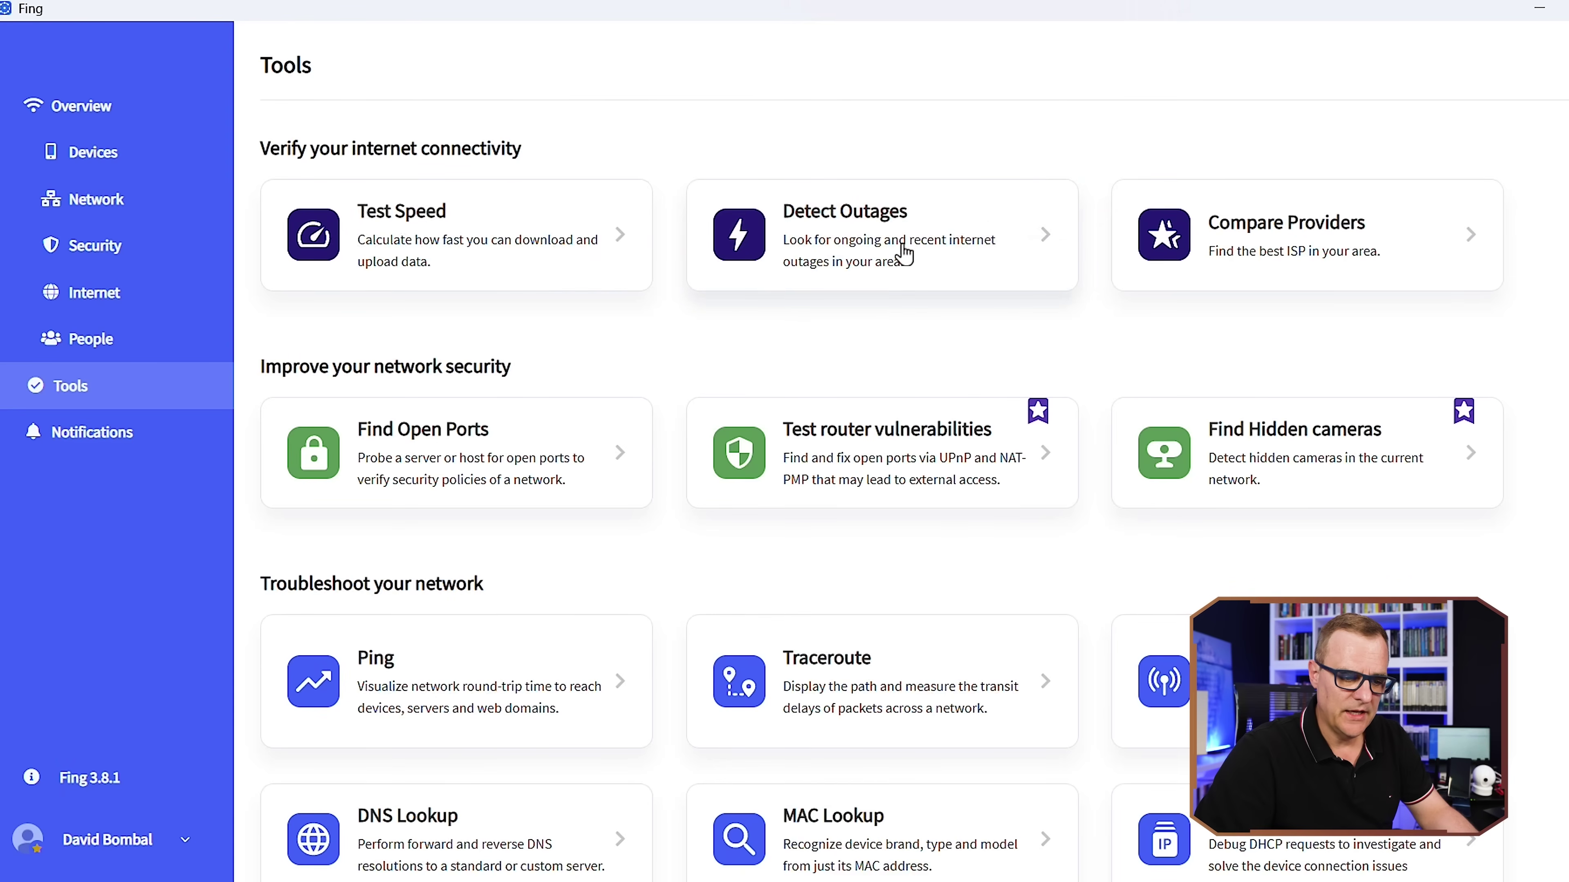
left_click(1269, 474)
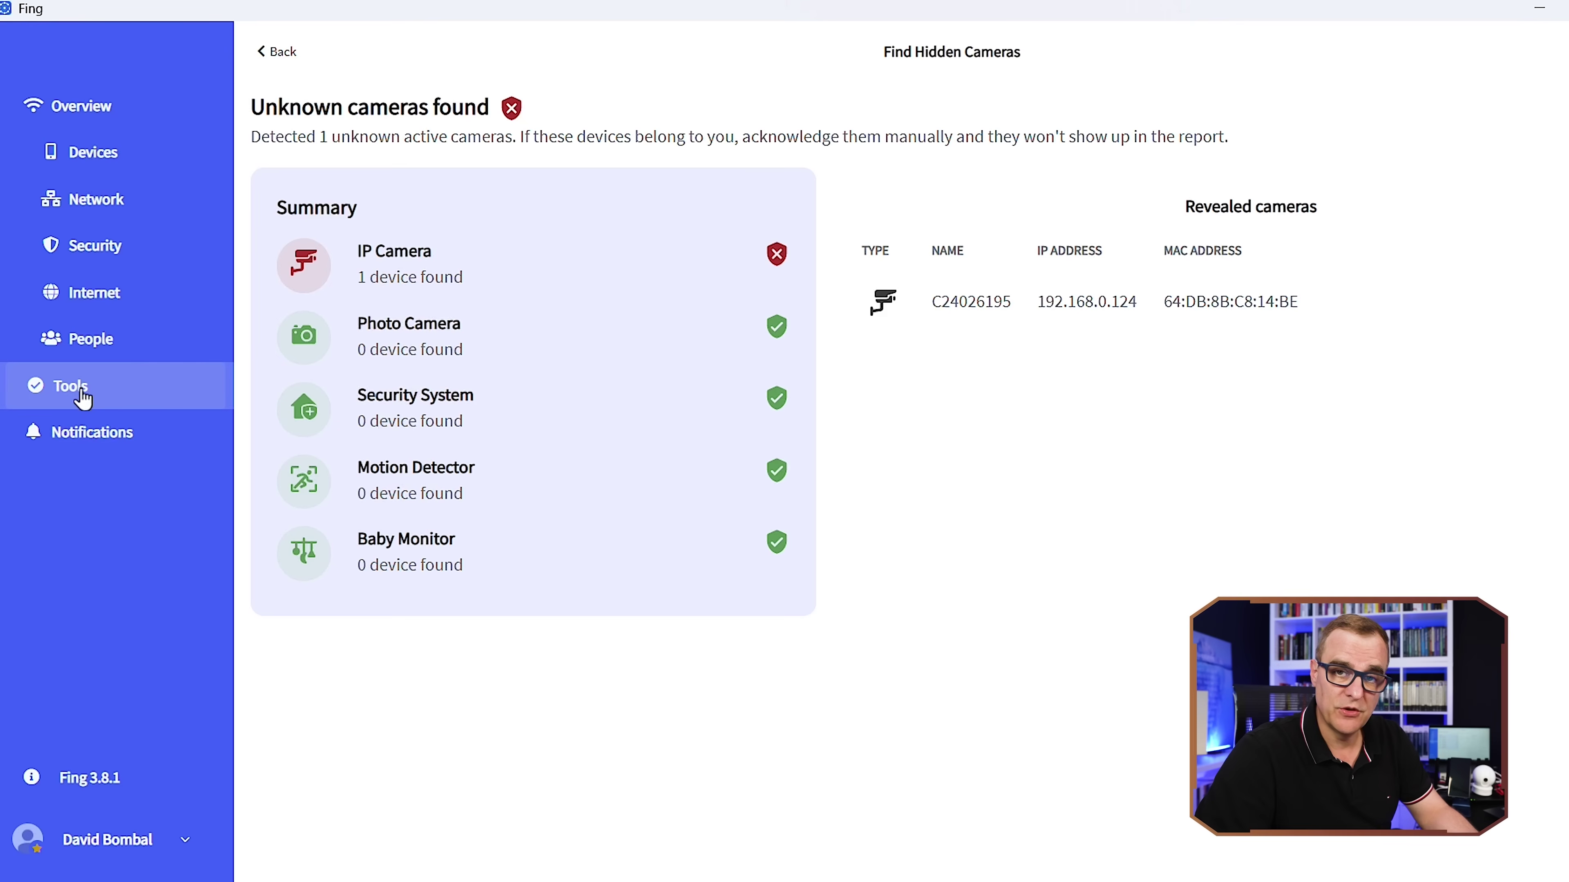
Open the Ping troubleshooting tool and ping google.com with the count at 30
left_click(83, 400)
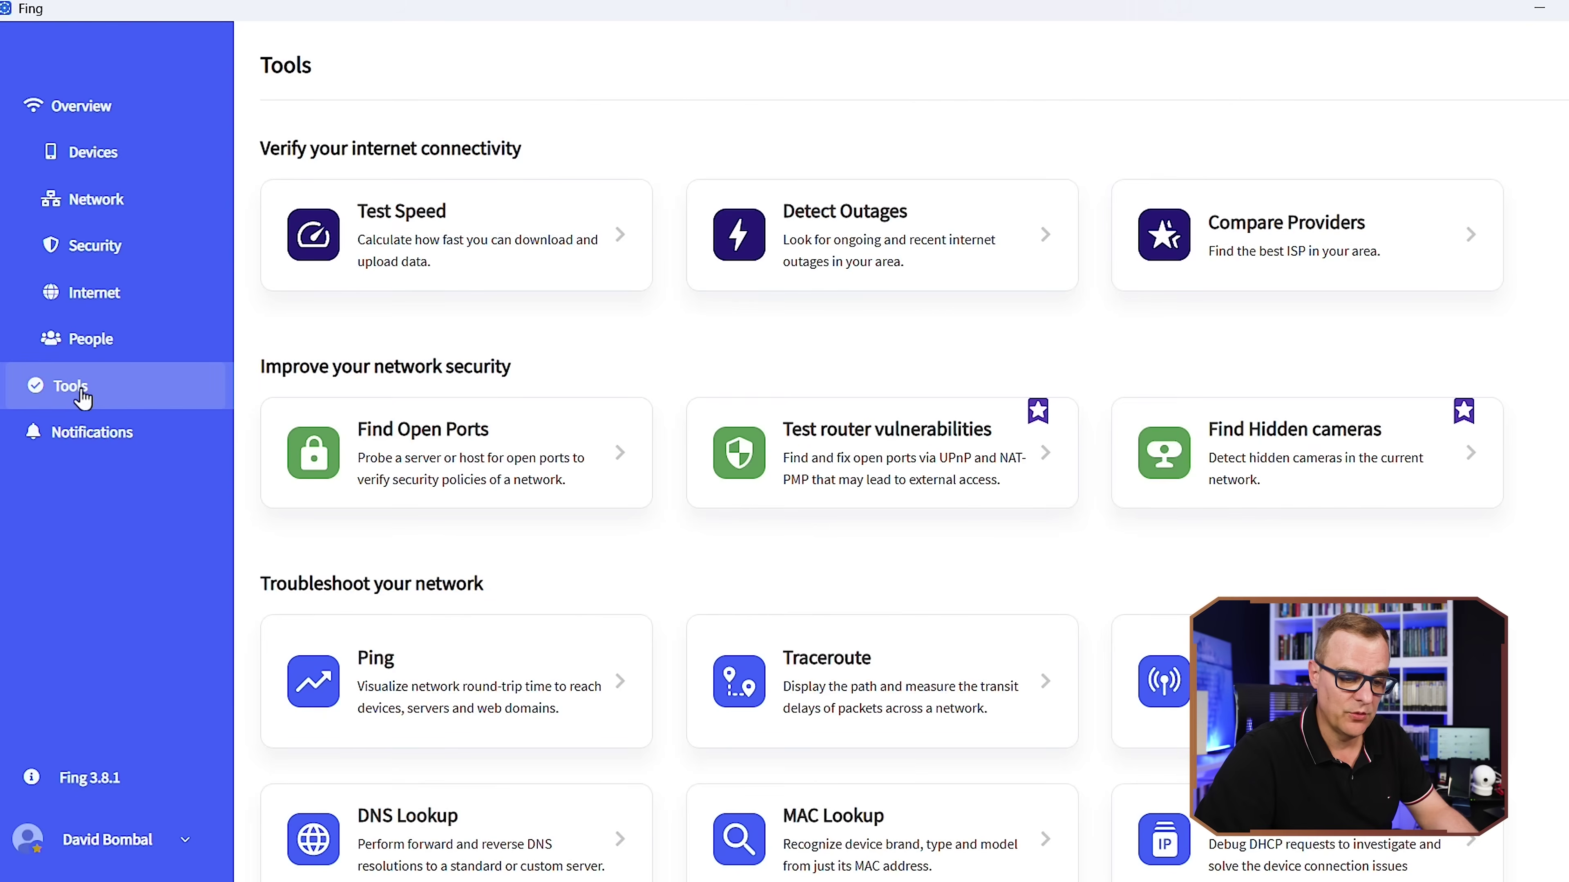
scroll(455, 351, "down", 5)
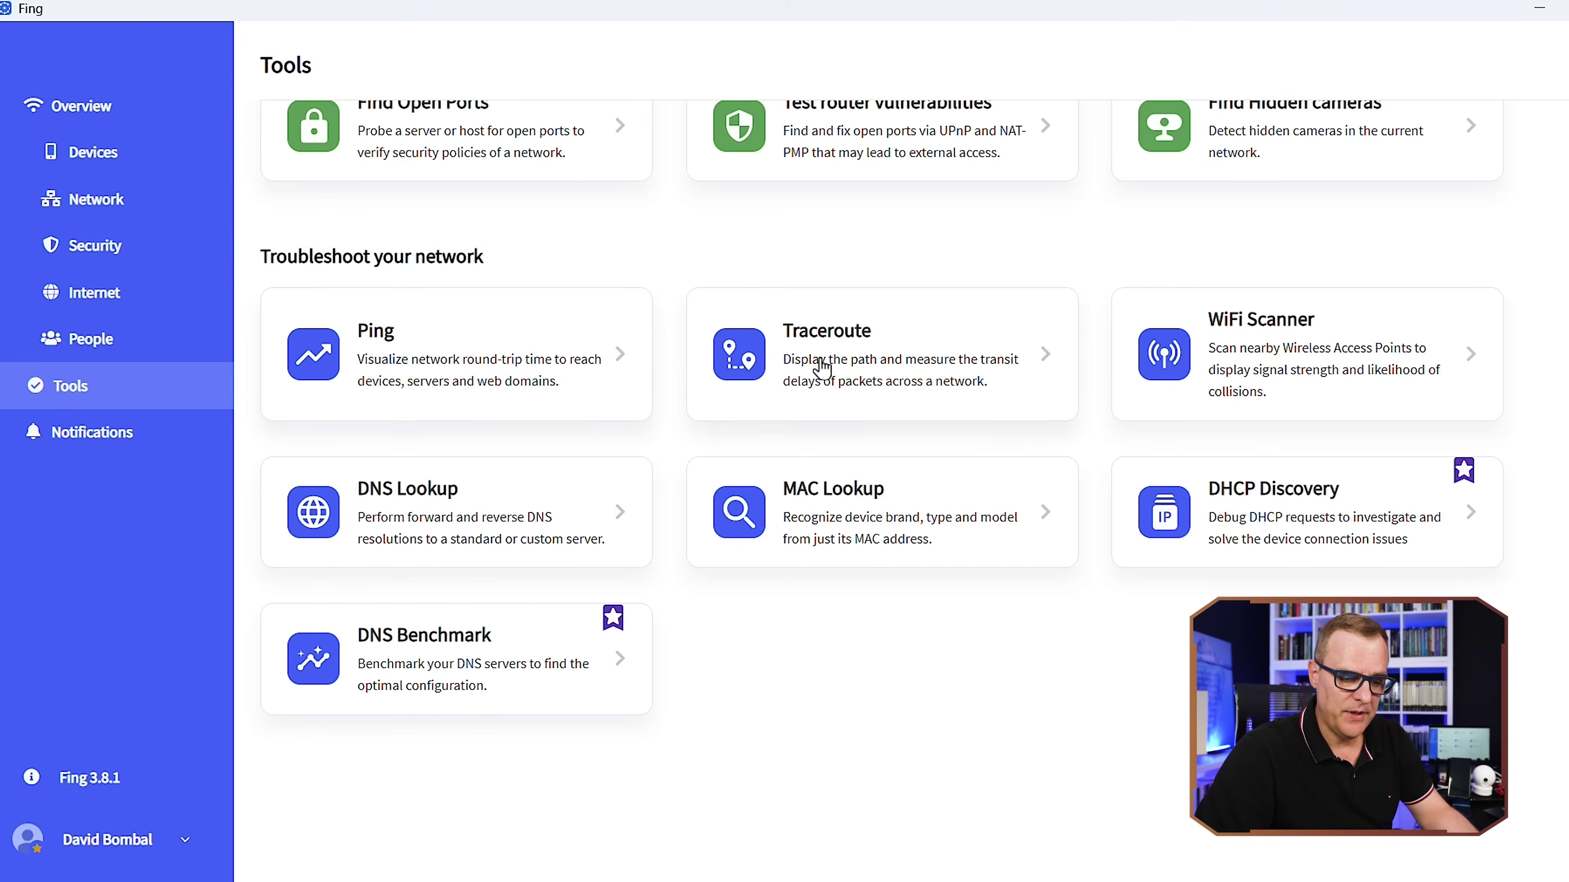
left_click(462, 369)
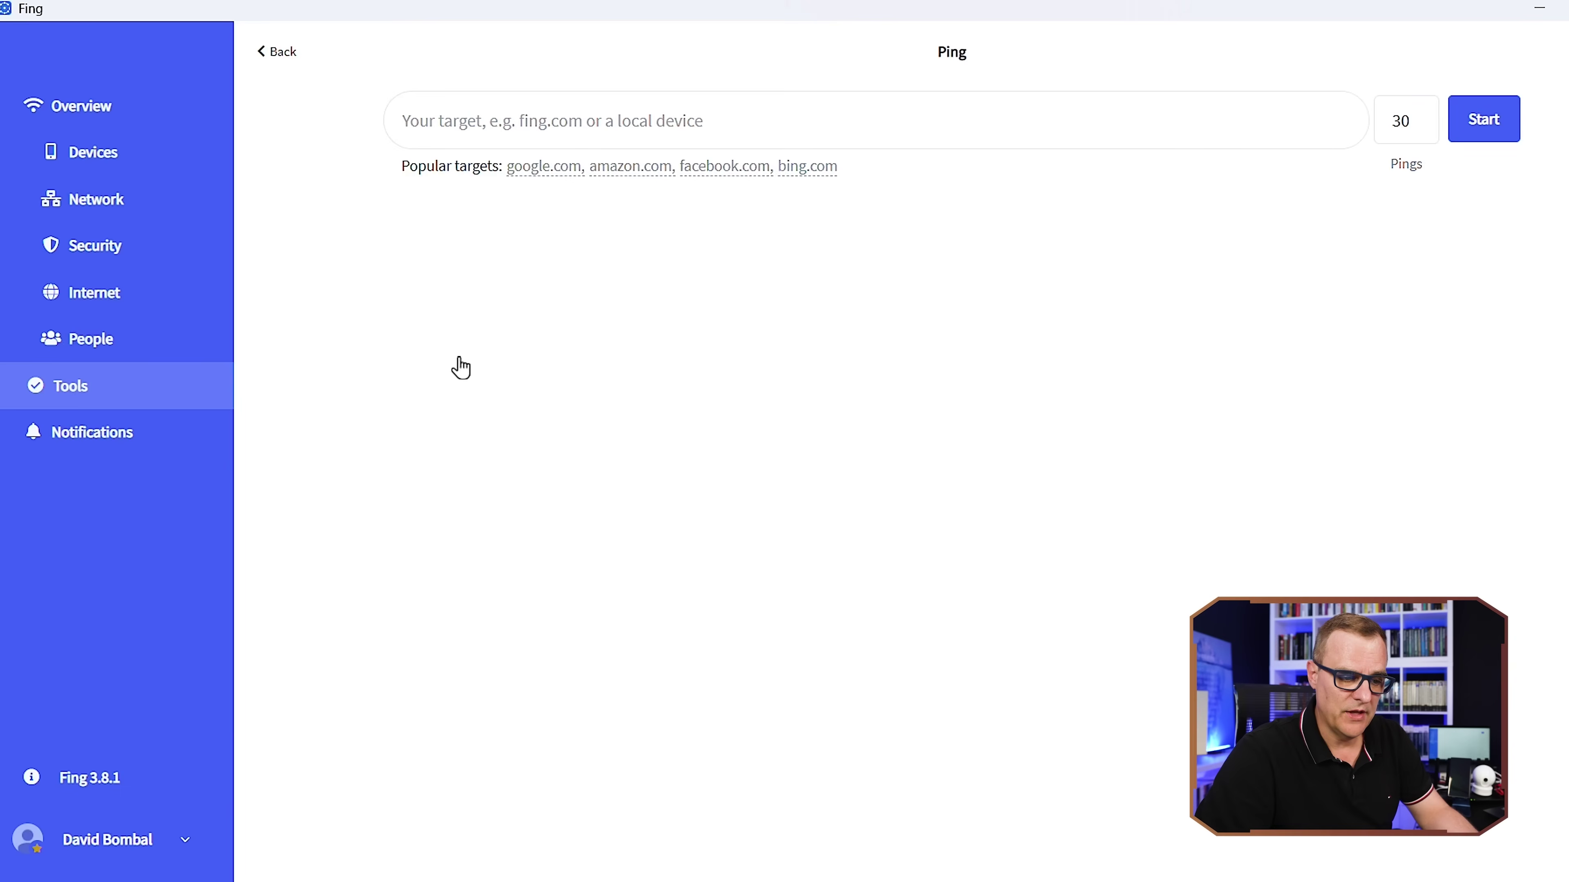
left_click(739, 131)
type("go")
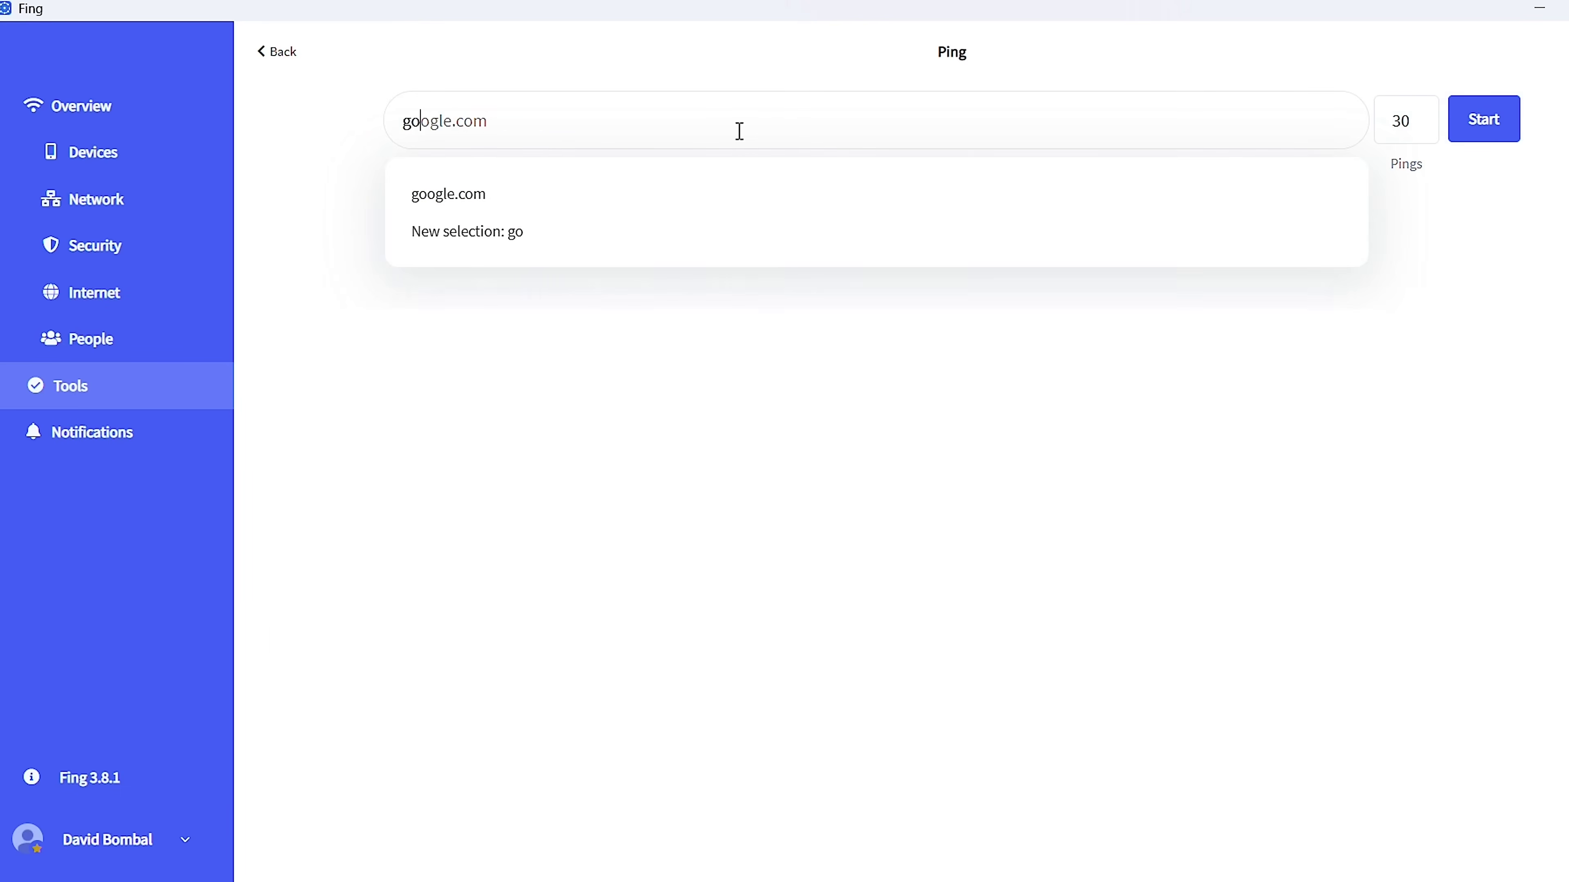
left_click(1479, 127)
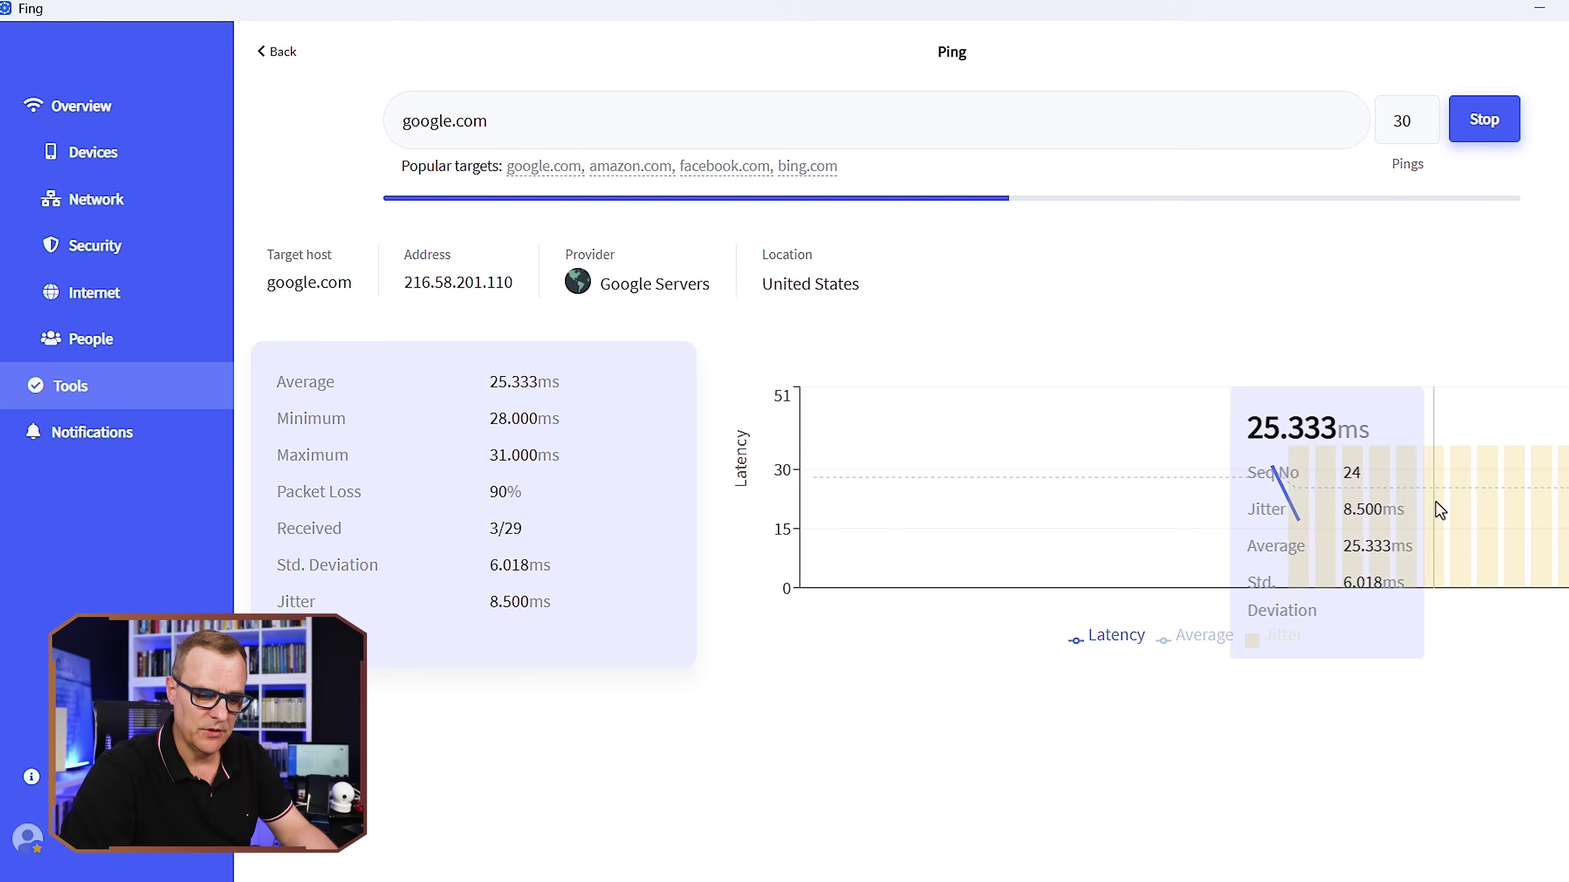
Return to the tools overview and look through the connectivity, security and troubleshooting tools
left_click(141, 398)
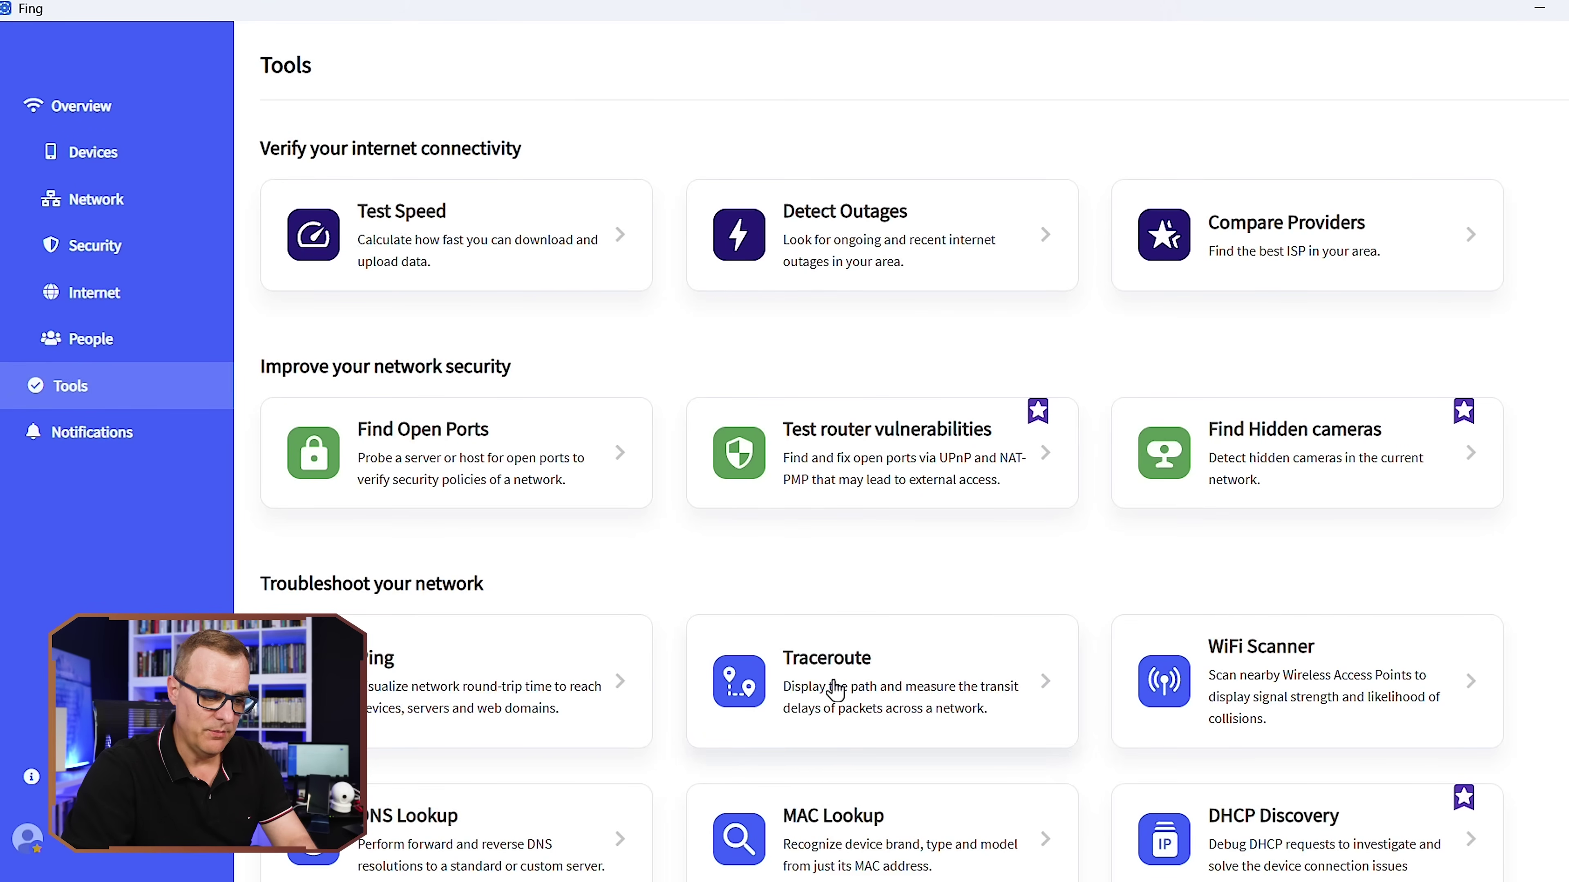
scroll(1362, 490, "down", 3)
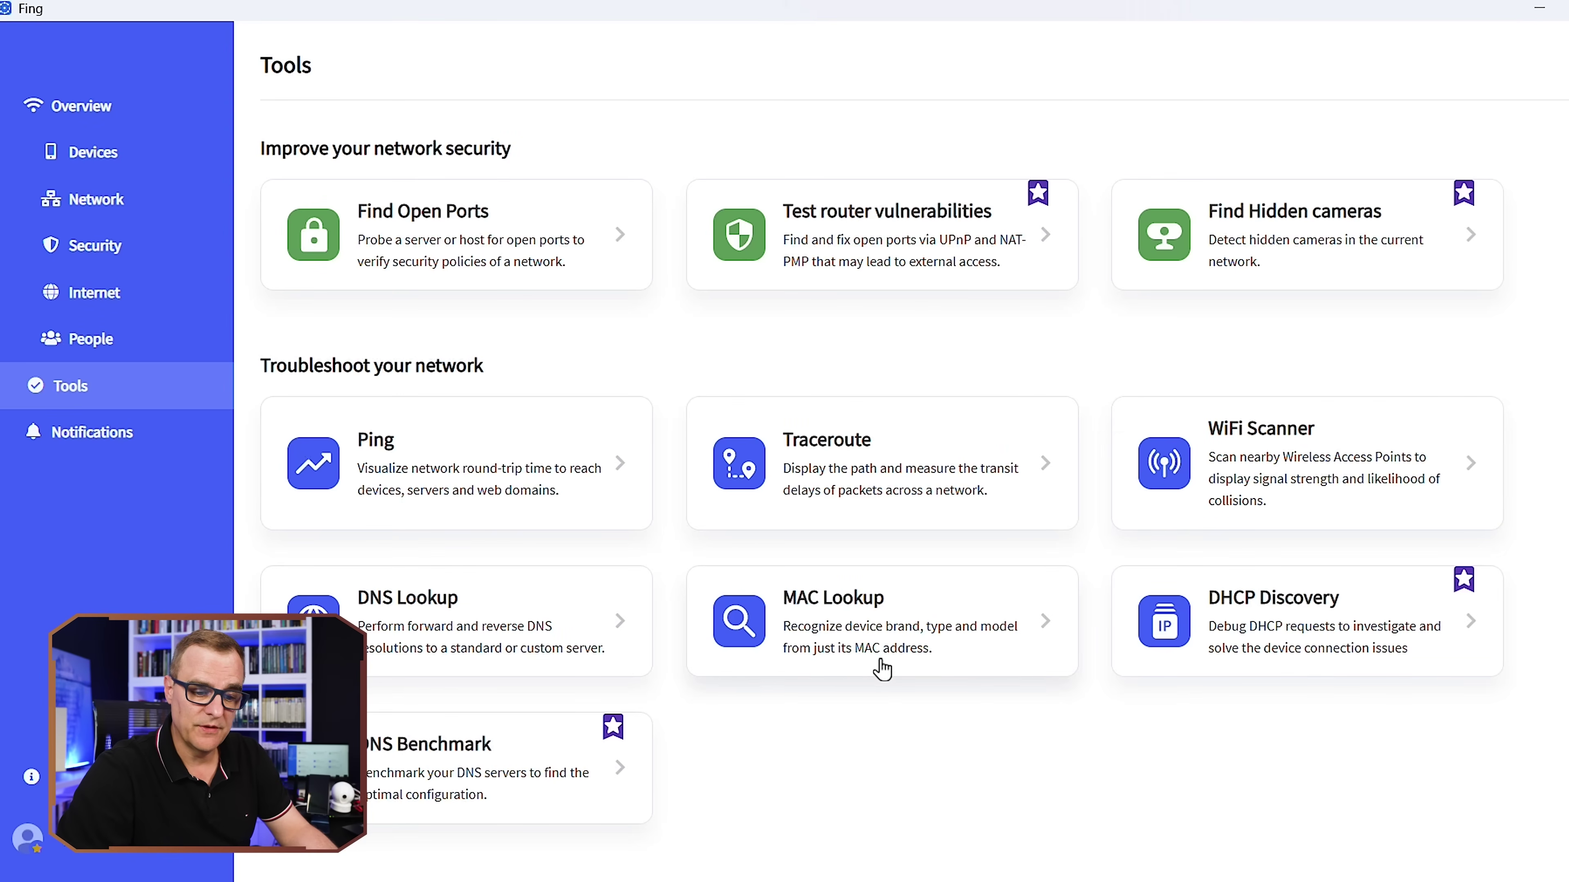
scroll(883, 658, "down", 2)
scroll(451, 550, "up", 5)
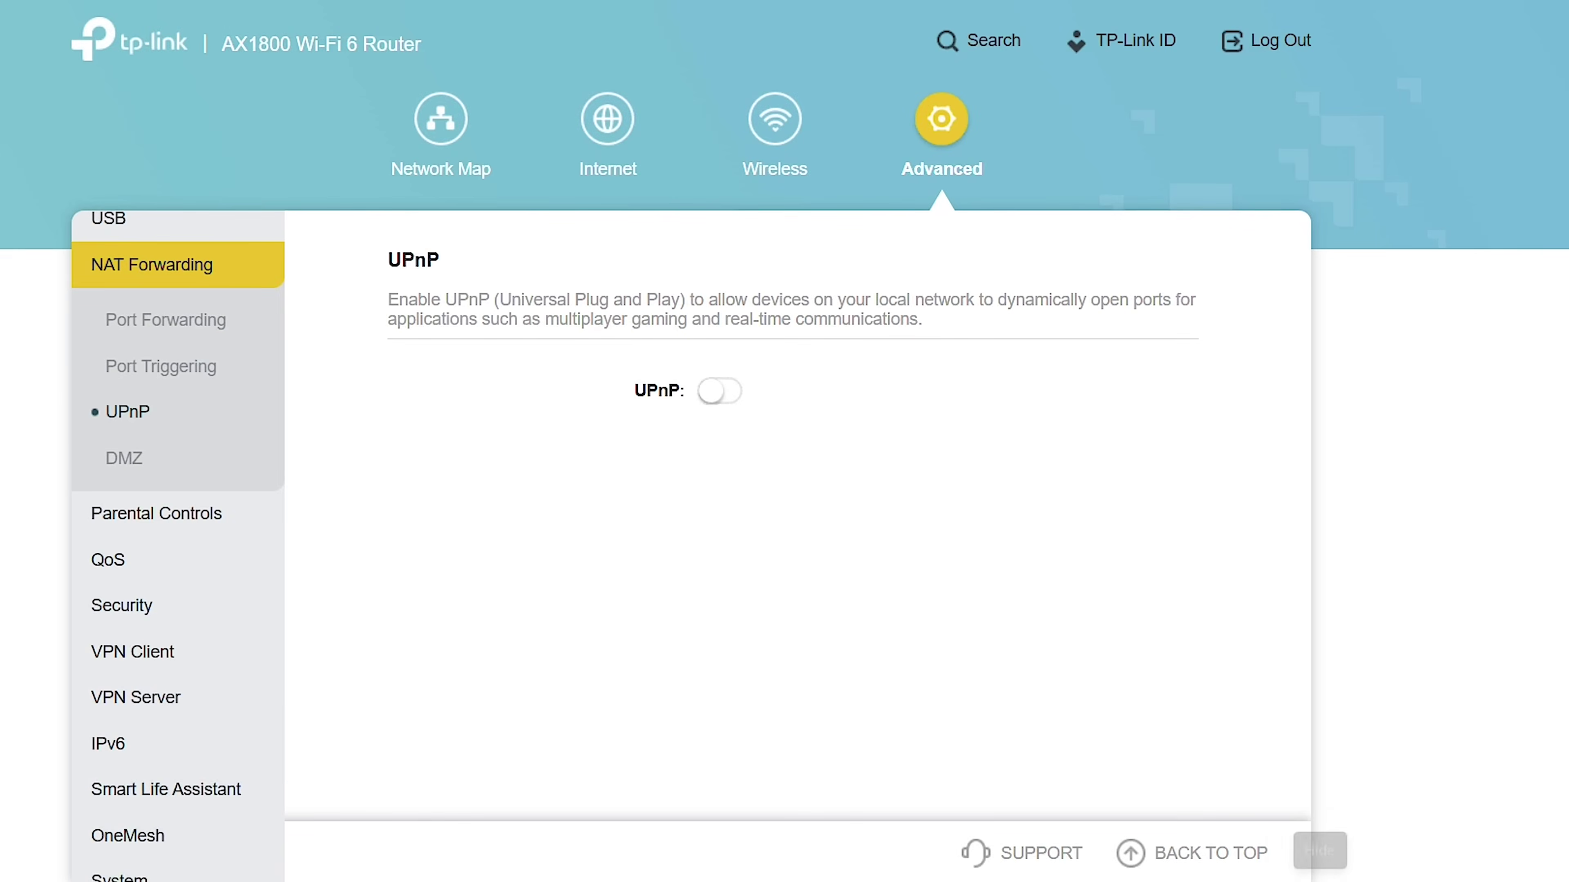
Exit the Fing Desktop application running in the background
right_click(1308, 842)
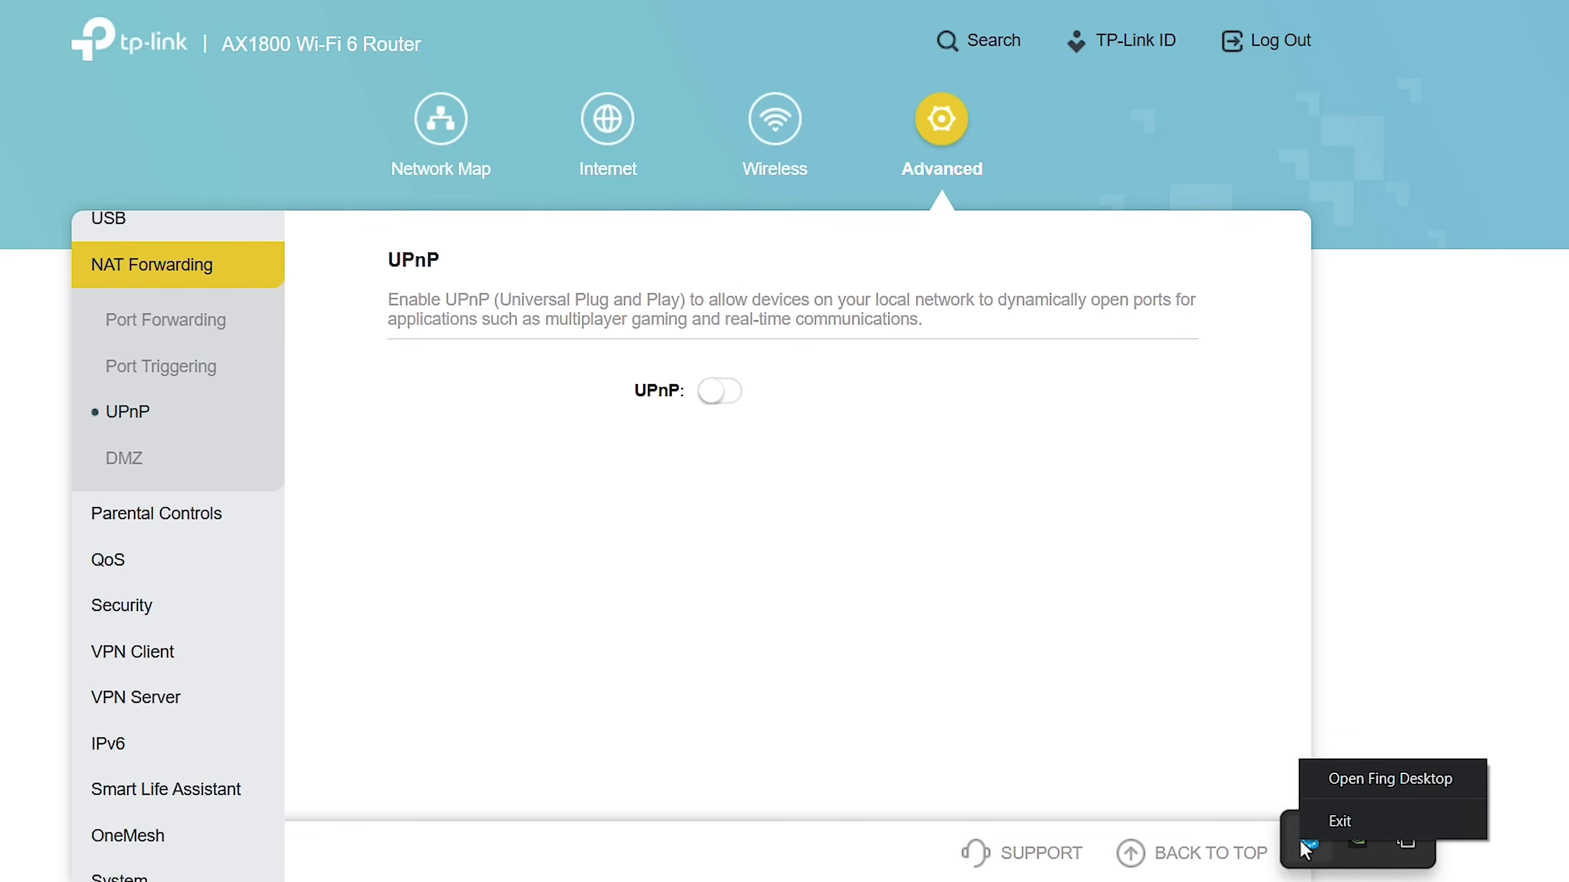
left_click(1340, 822)
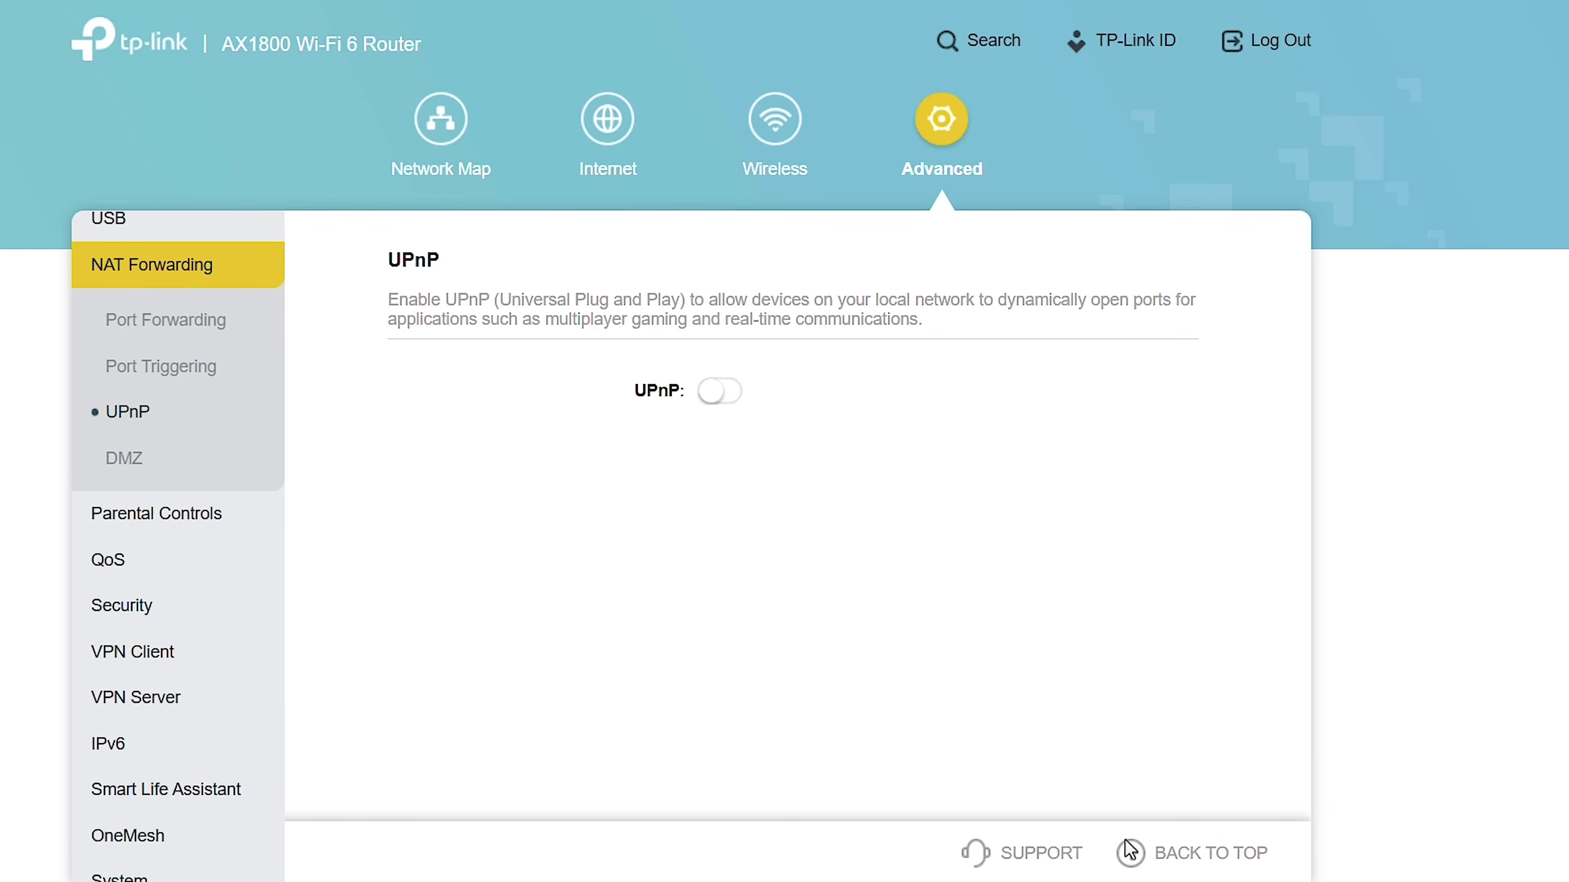
Search the web for "fing download" in a new Brave tab and open the Fing Desktop page
key("ctrl+t")
type("fing ")
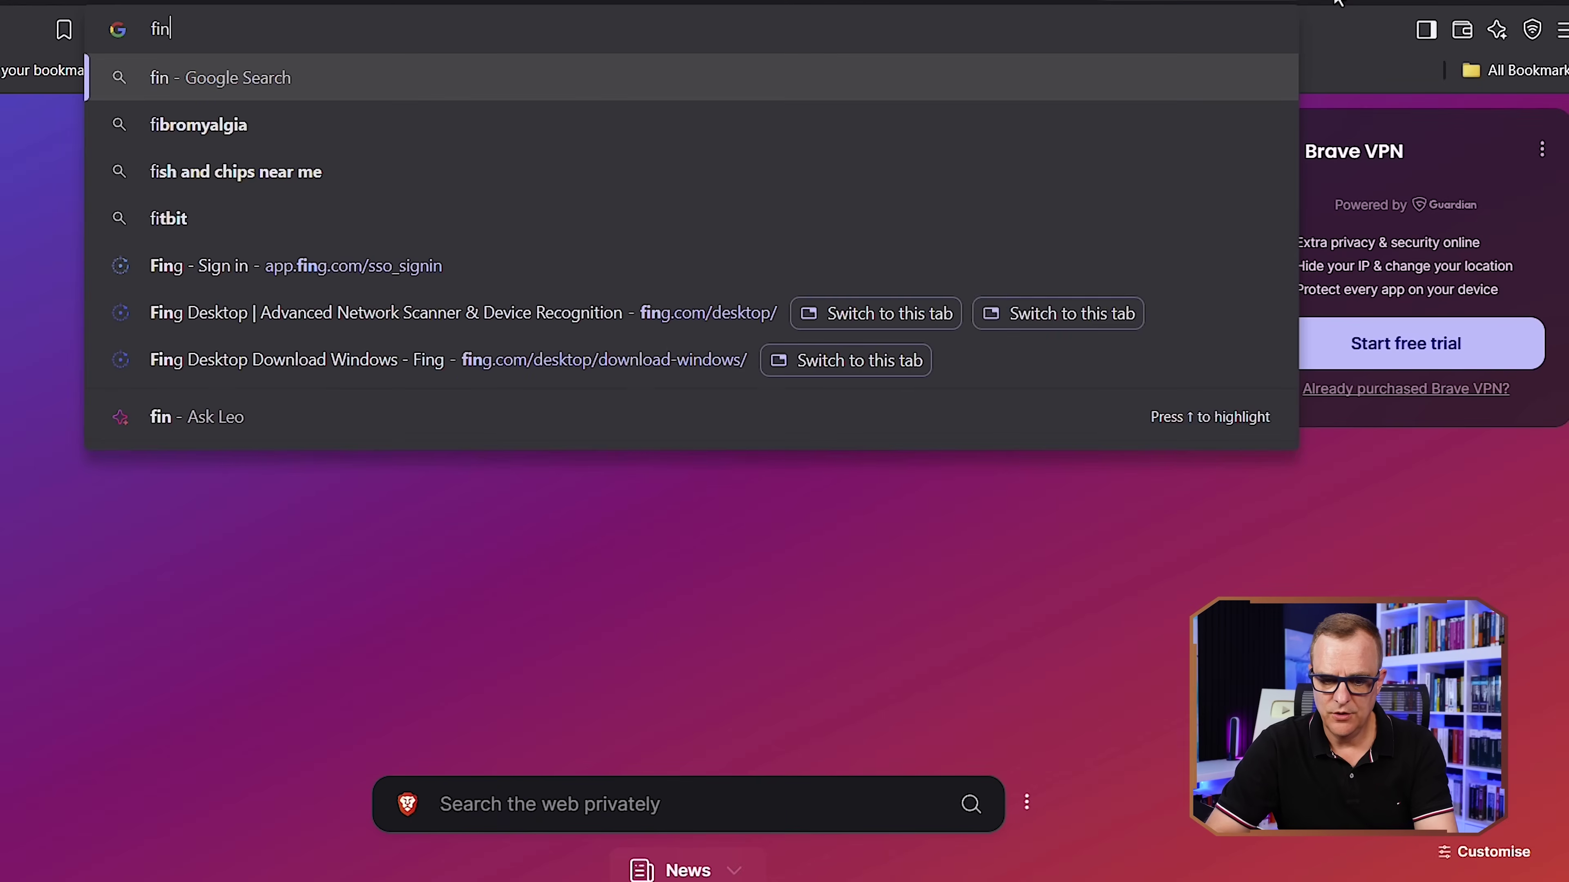
type("downlo")
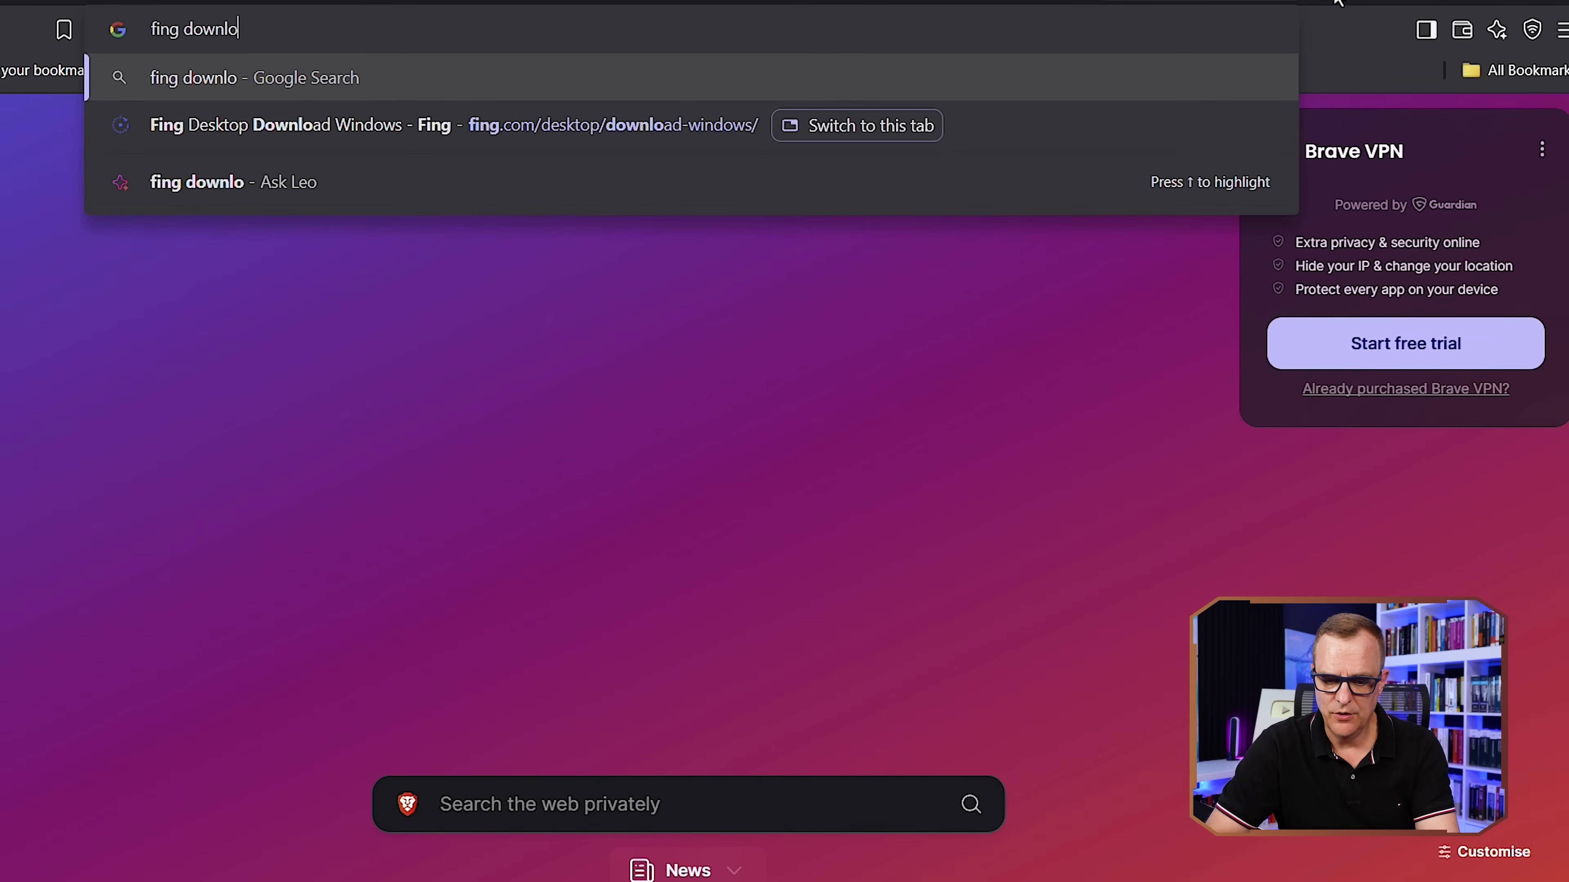
key("Return")
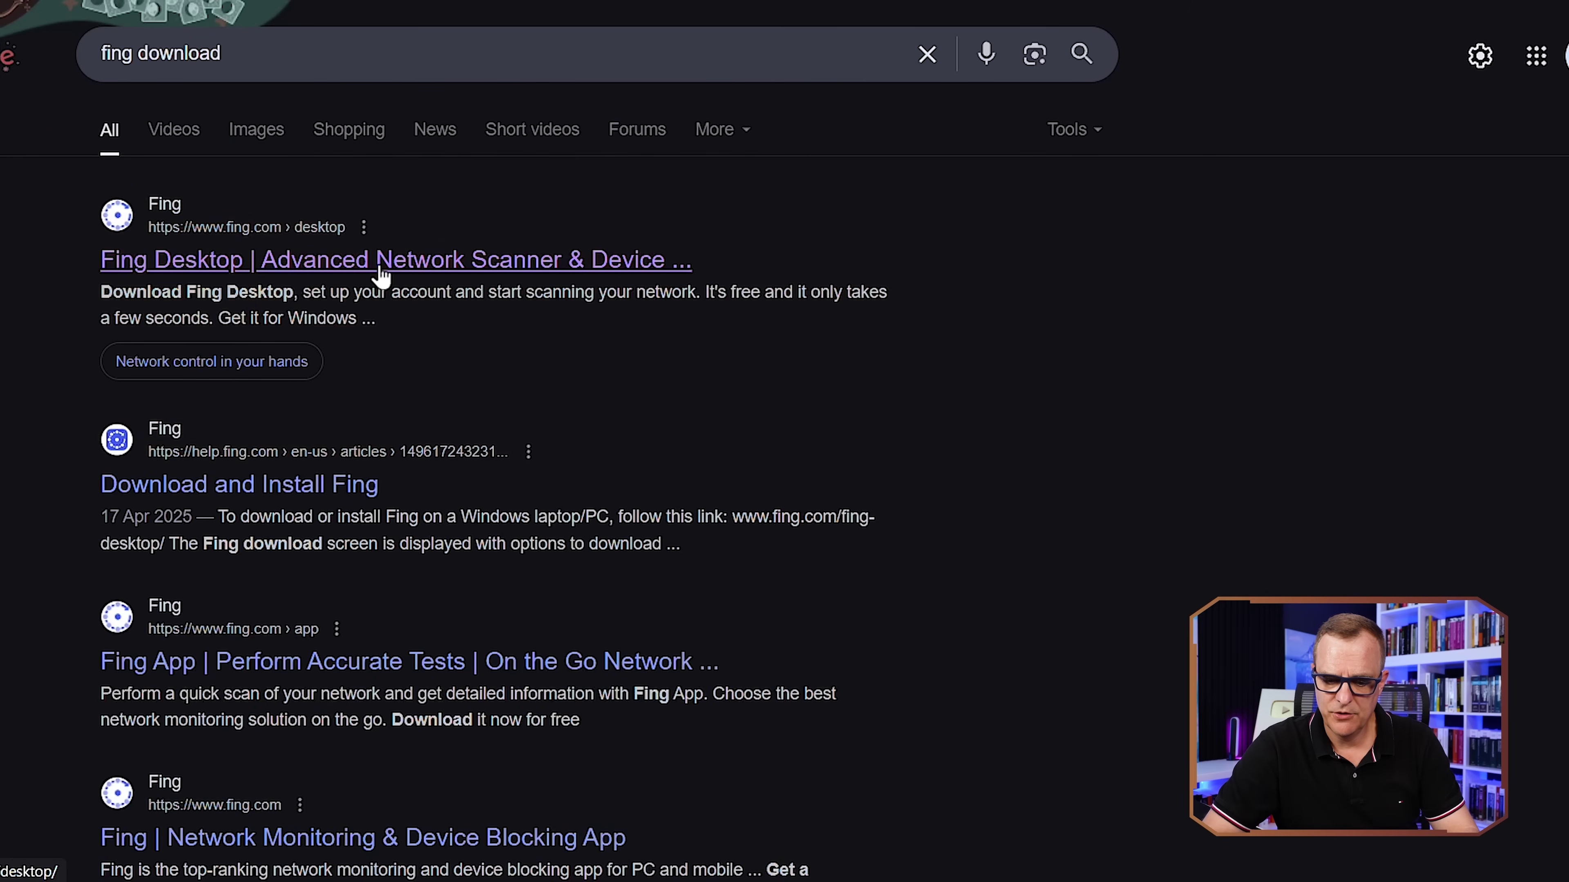
left_click(380, 267)
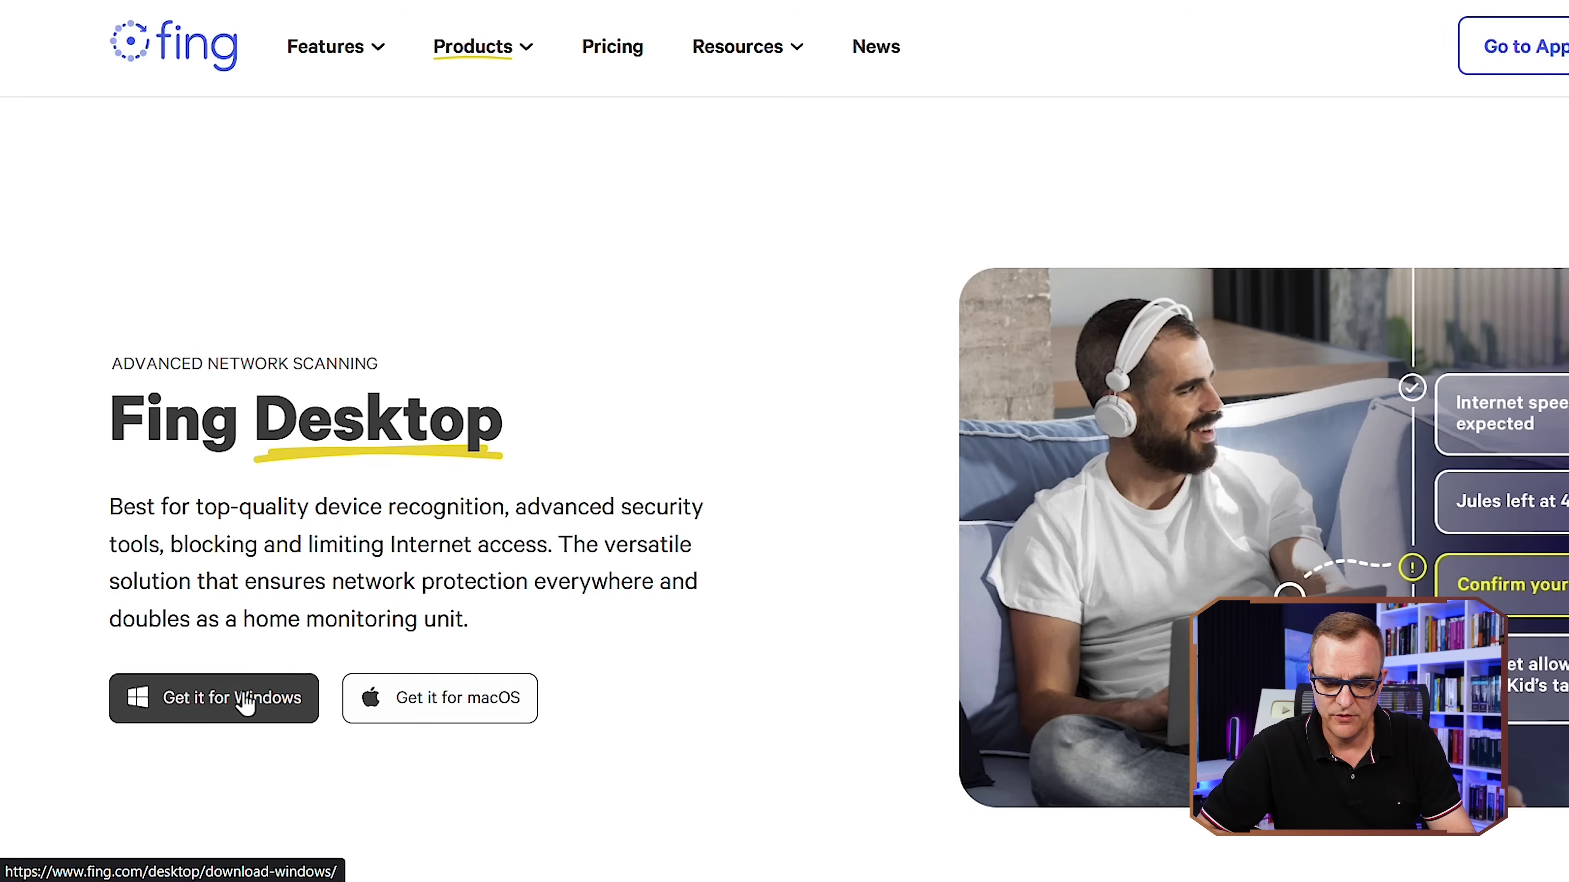
Download the Windows installer for Fing Desktop and run Fing (3).exe from the Downloads folder with administrator approval
left_click(210, 699)
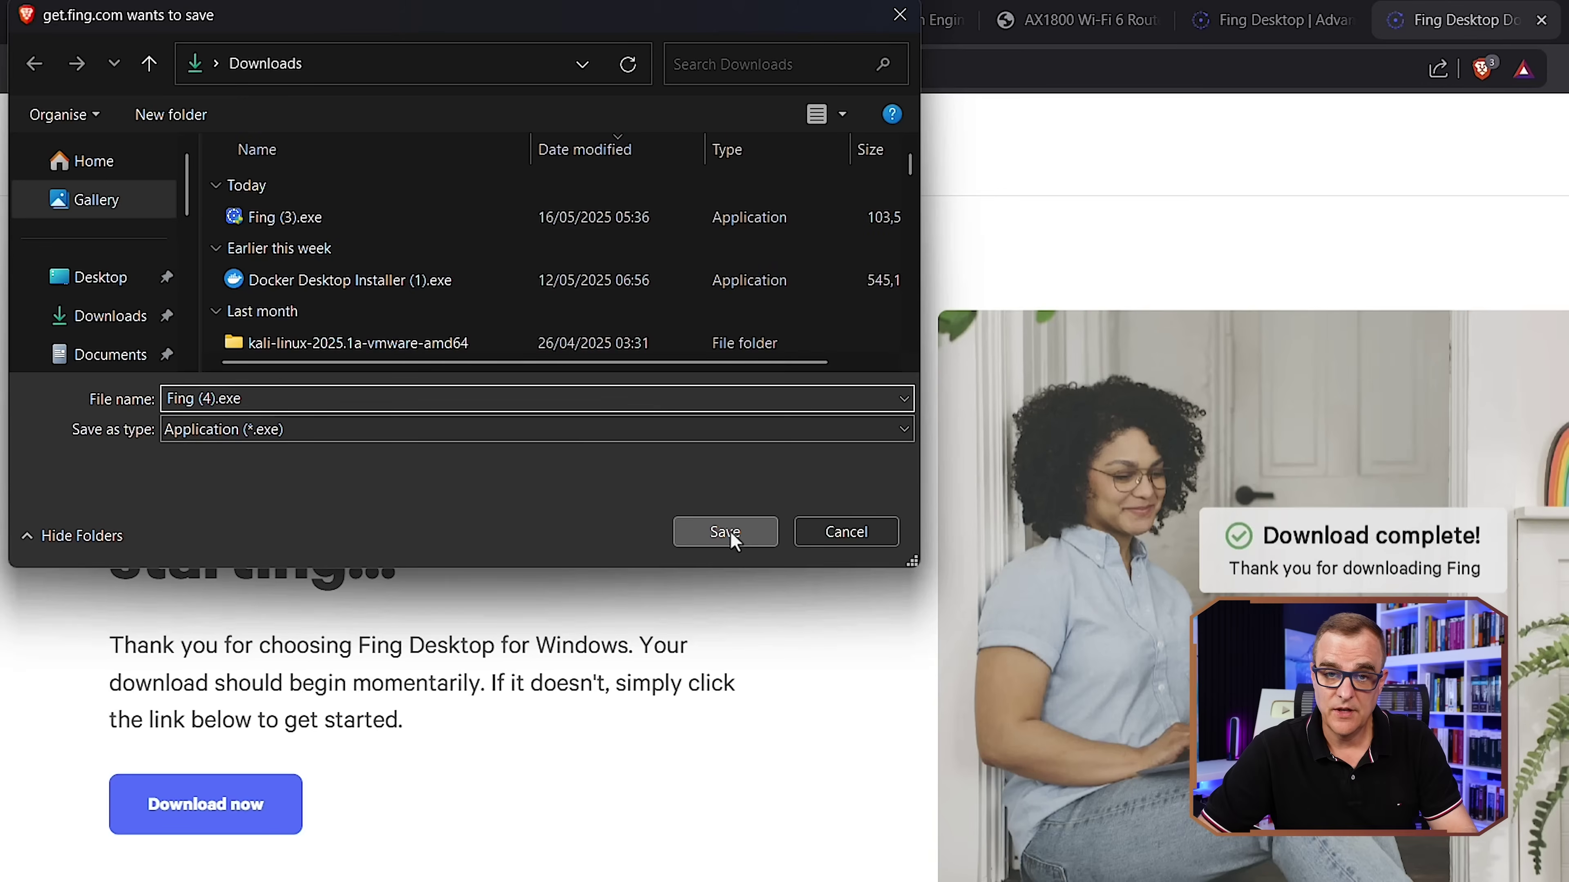
left_click(730, 530)
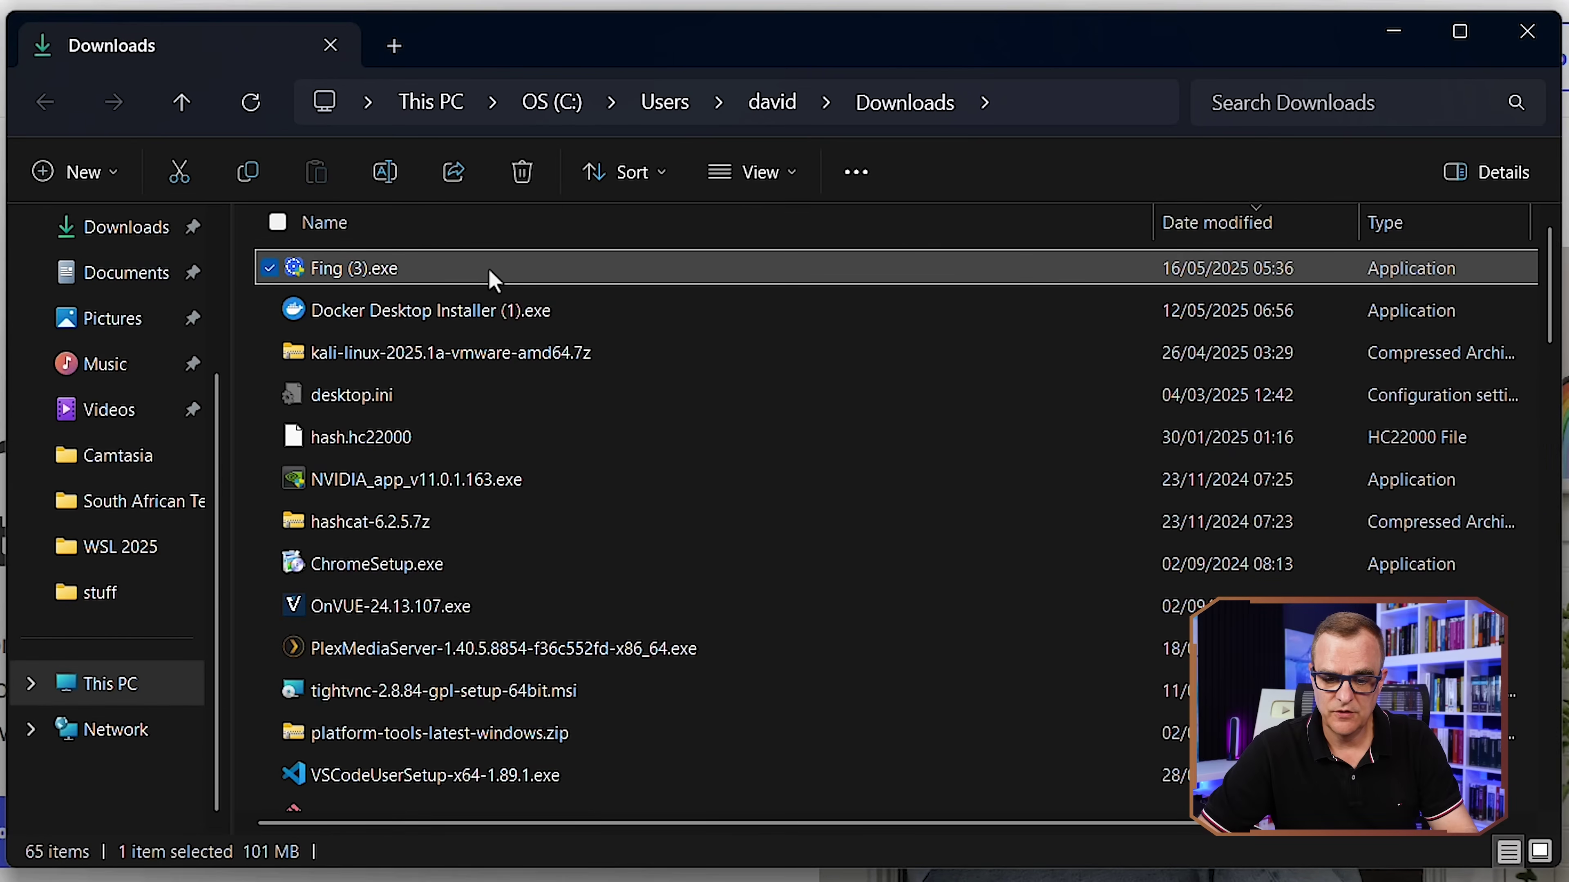
double_click(494, 280)
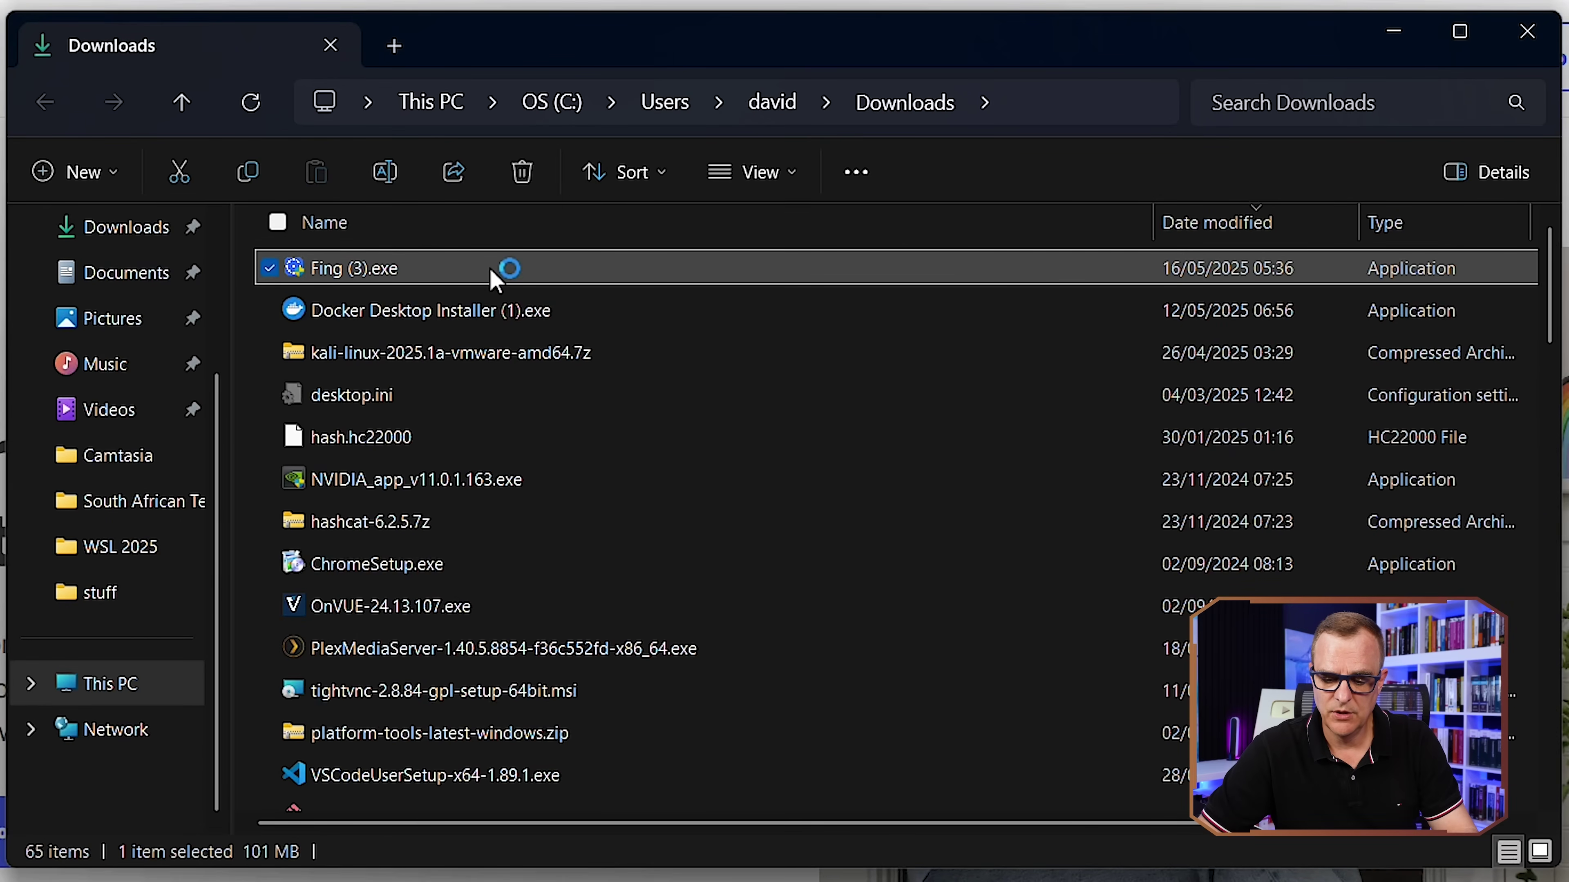
key("alt+y")
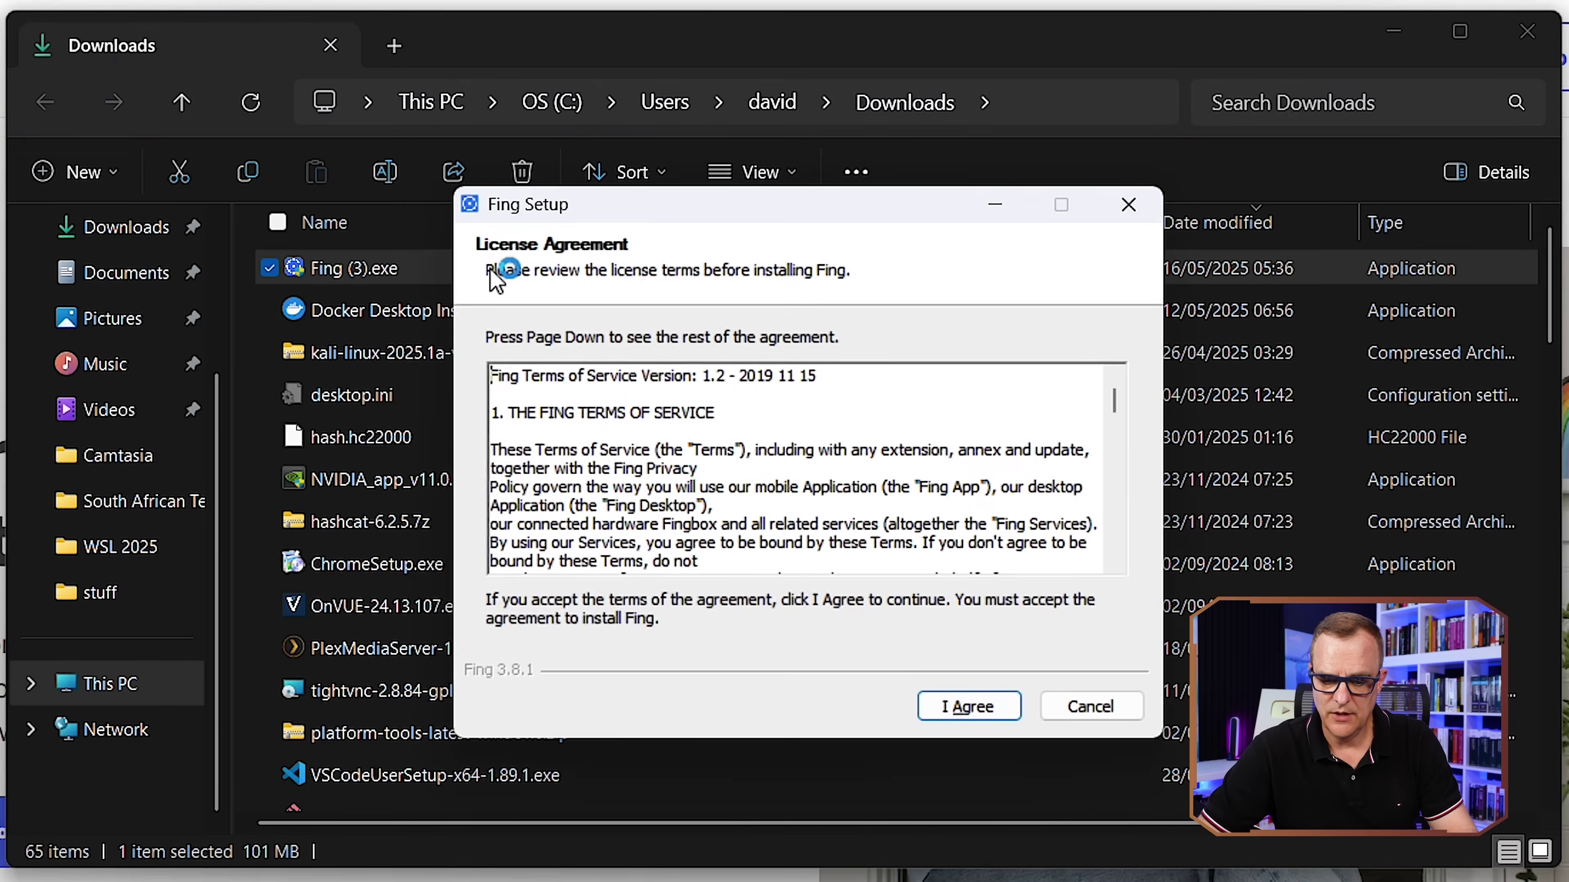
left_click(1376, 54)
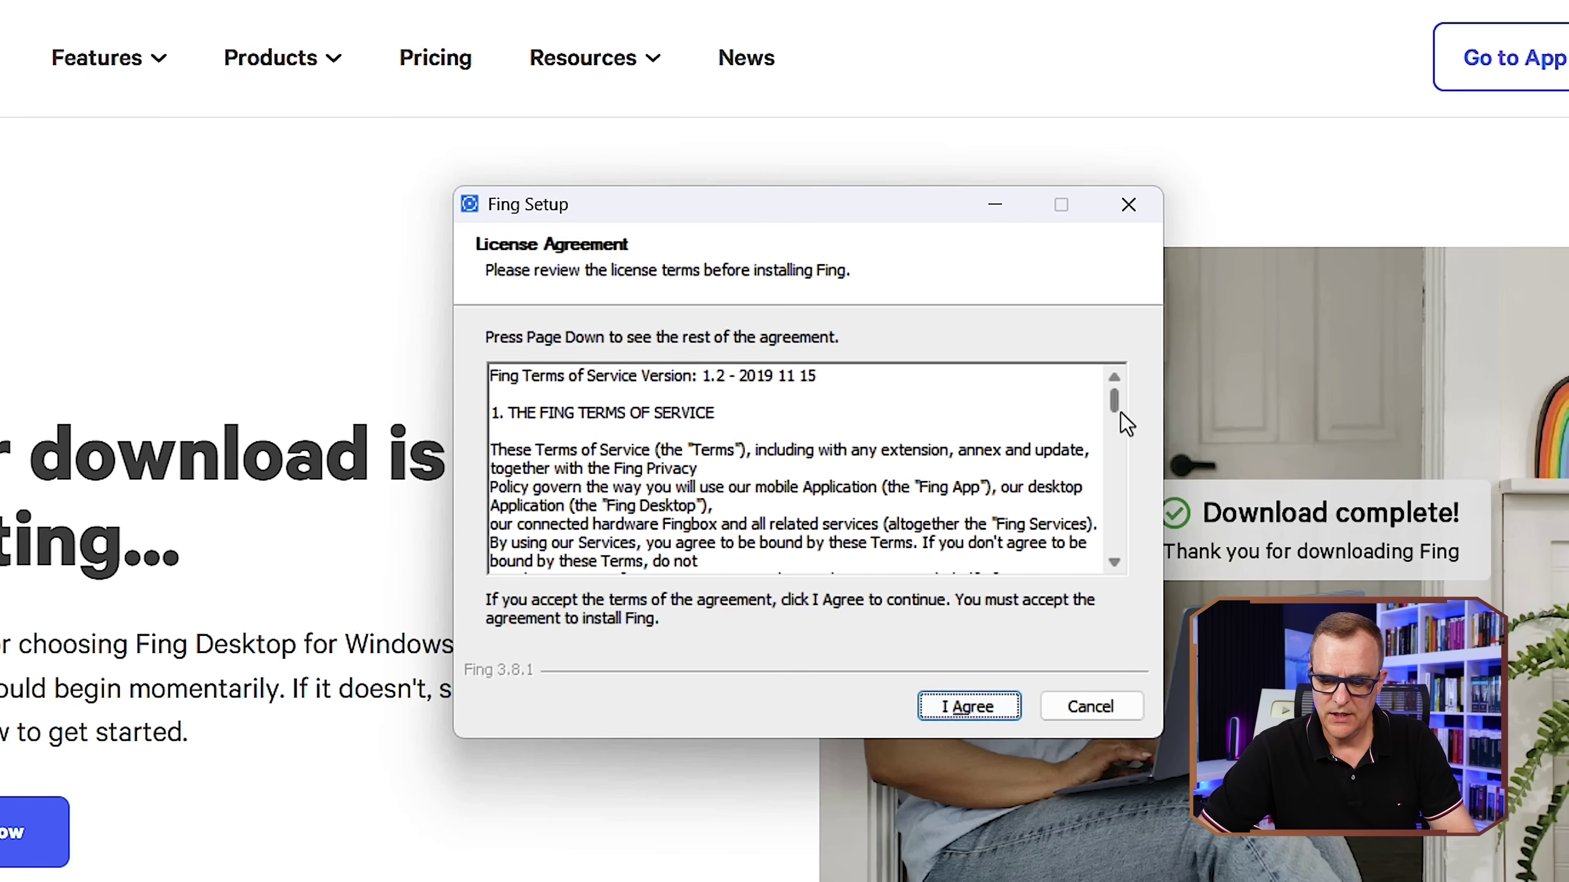
Accept the license terms to install Fing, finish setup with Run Fing enabled, and open the Devices page in the launched app
left_click_drag(1116, 408, 1096, 618)
left_click(954, 709)
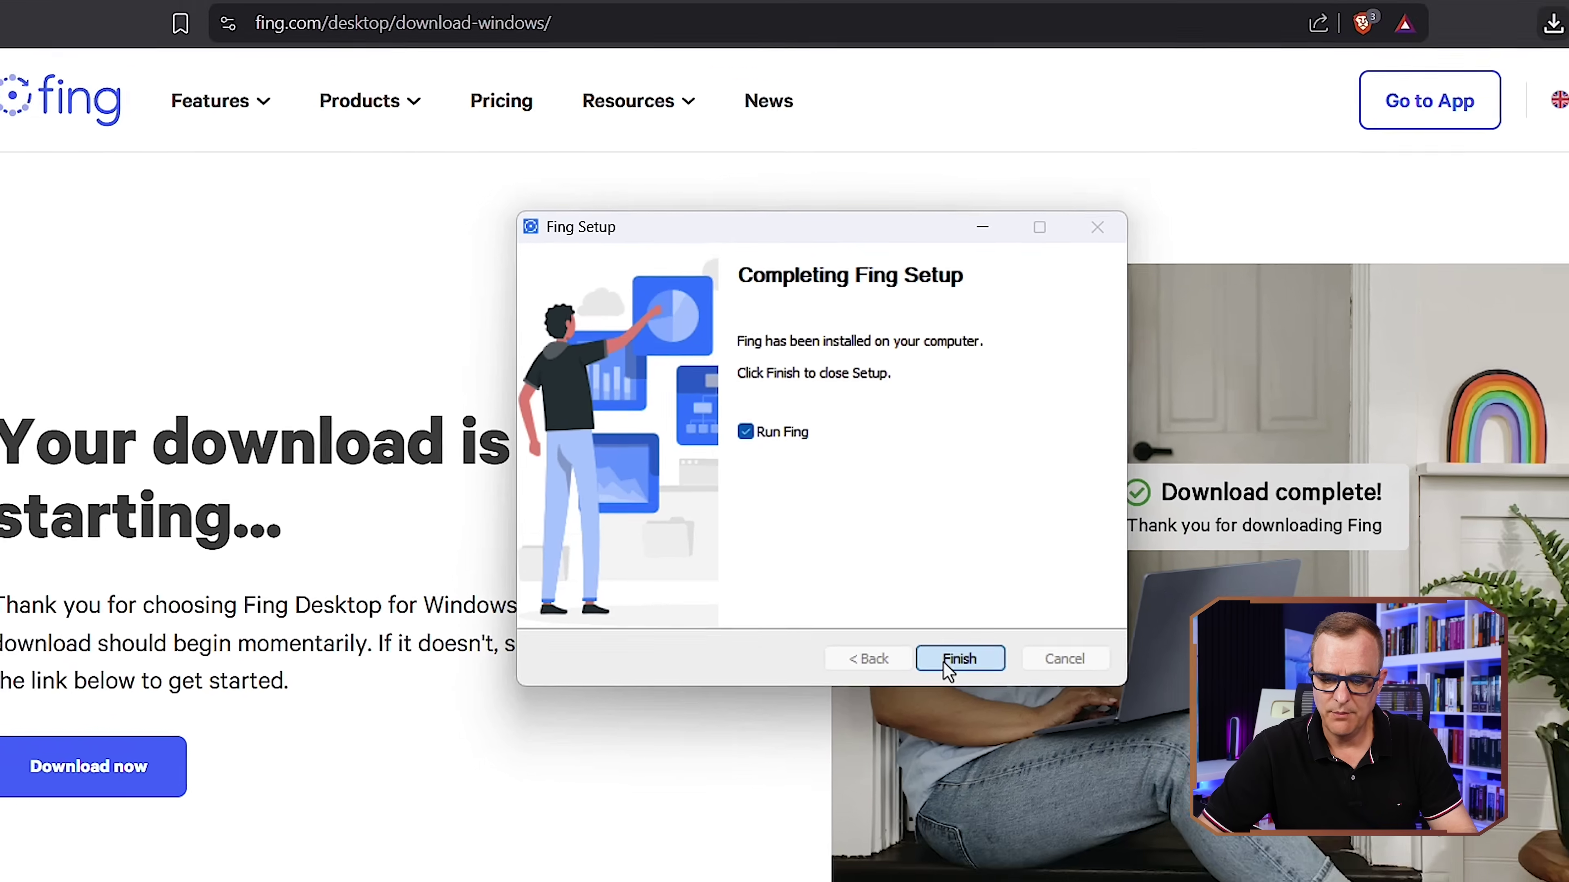
left_click(955, 703)
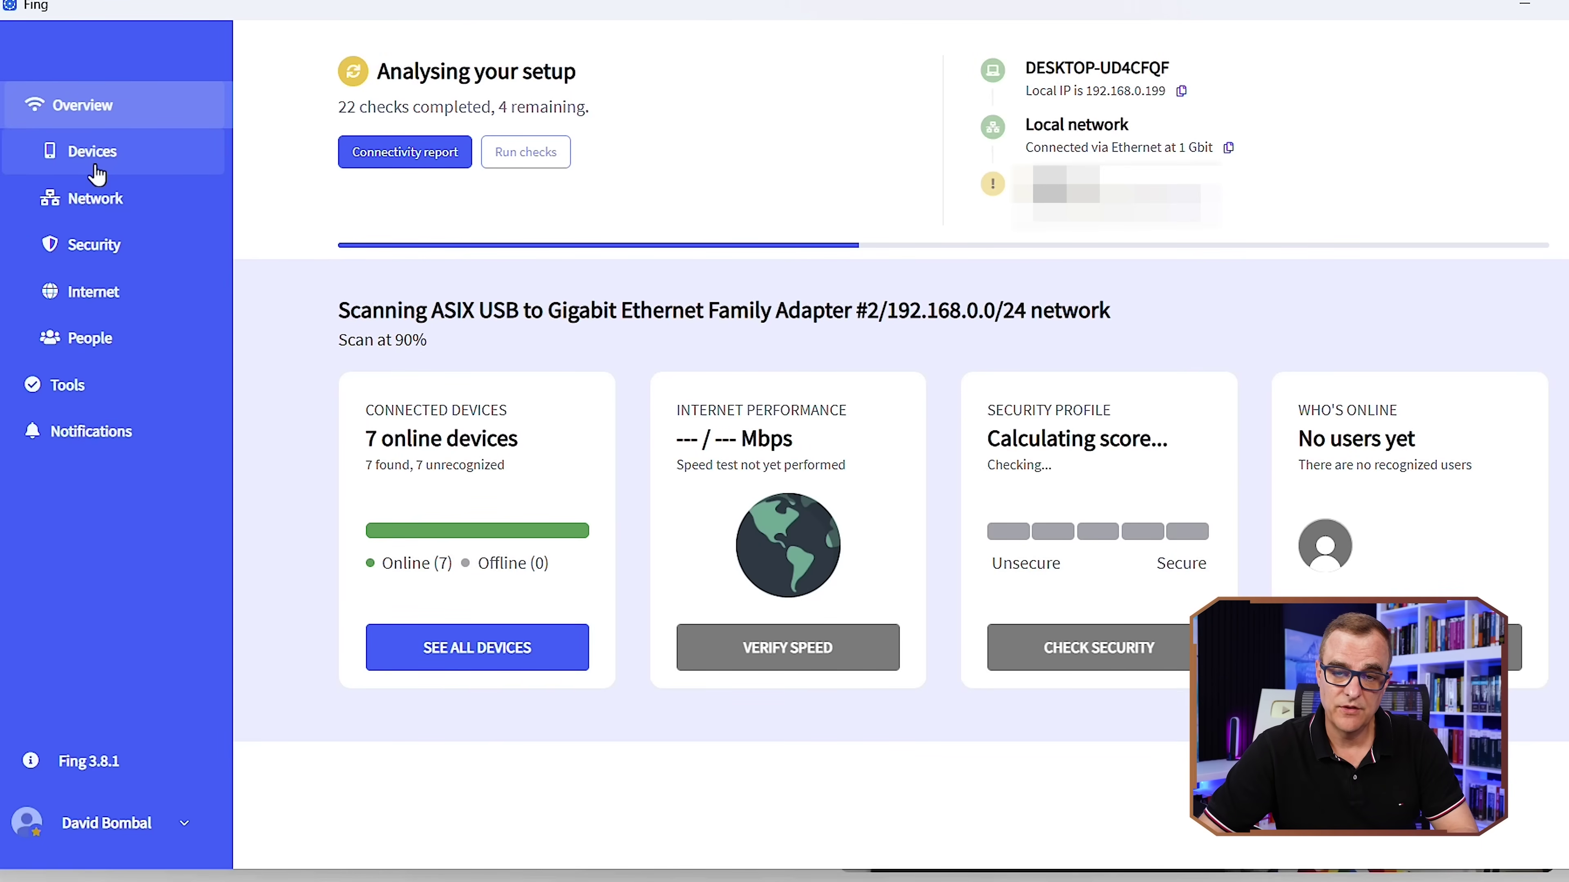
left_click(96, 154)
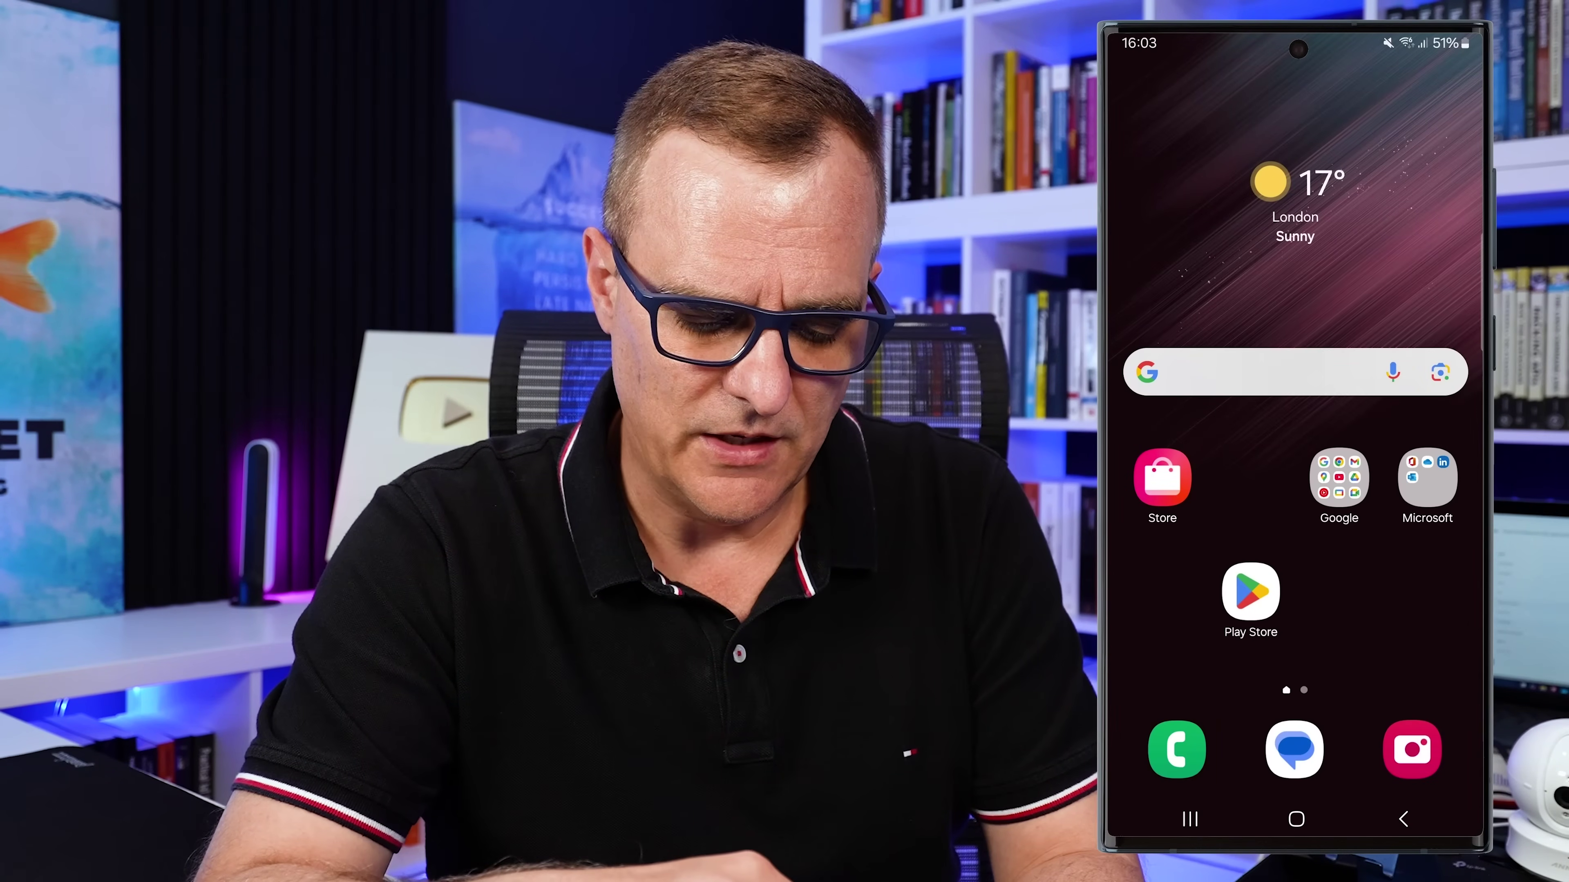
Switch to the Android phone, search the Play Store for "fing" and open the Fing - Network Tools app page
left_click(1250, 591)
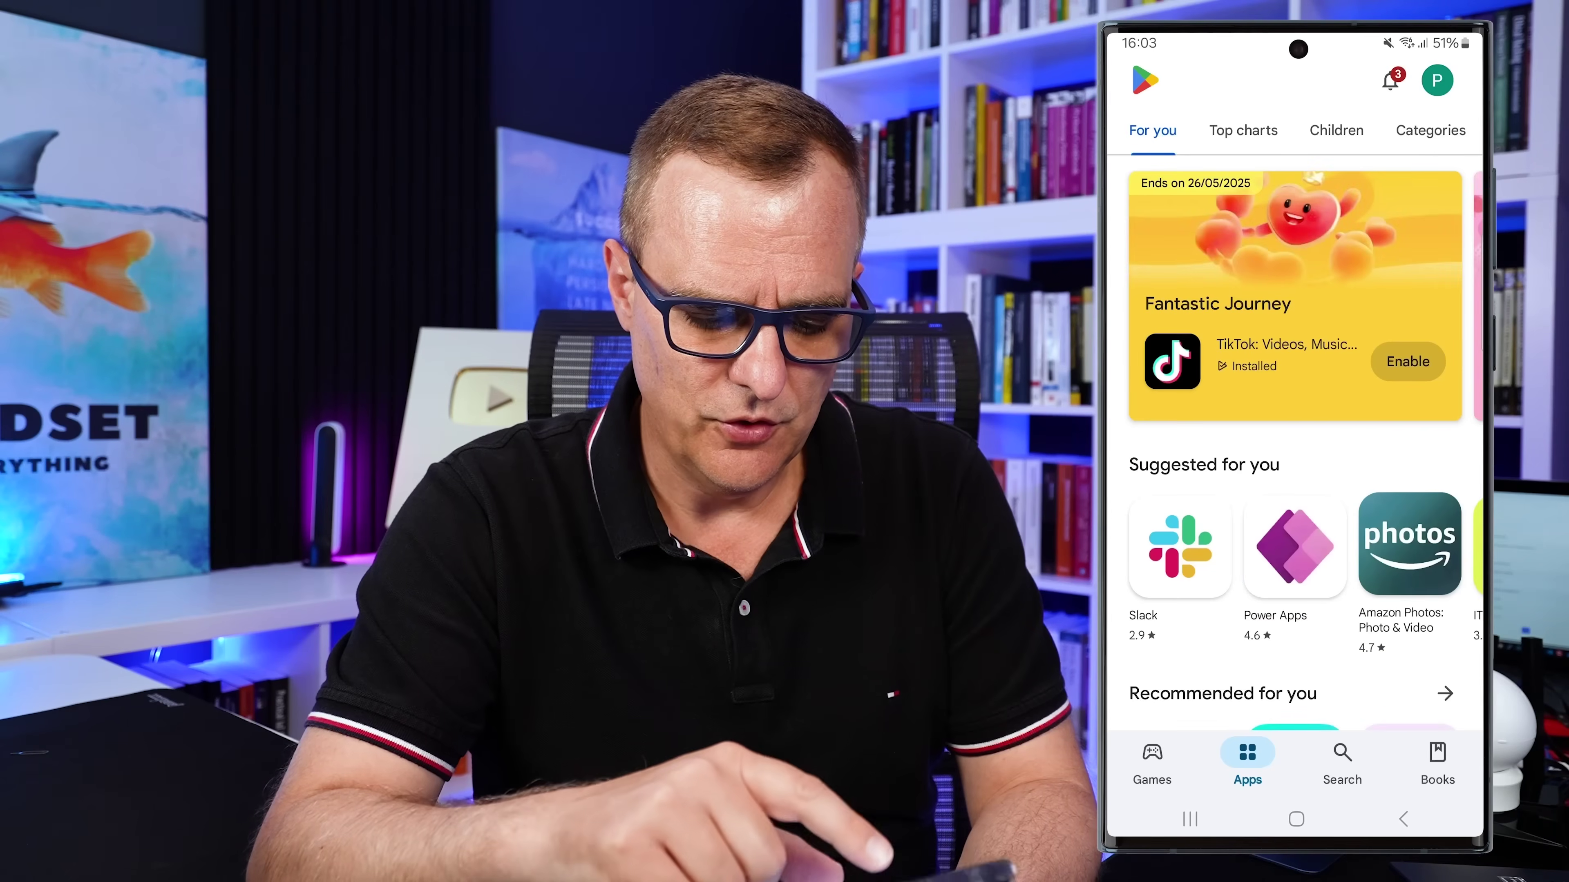
left_click(1342, 761)
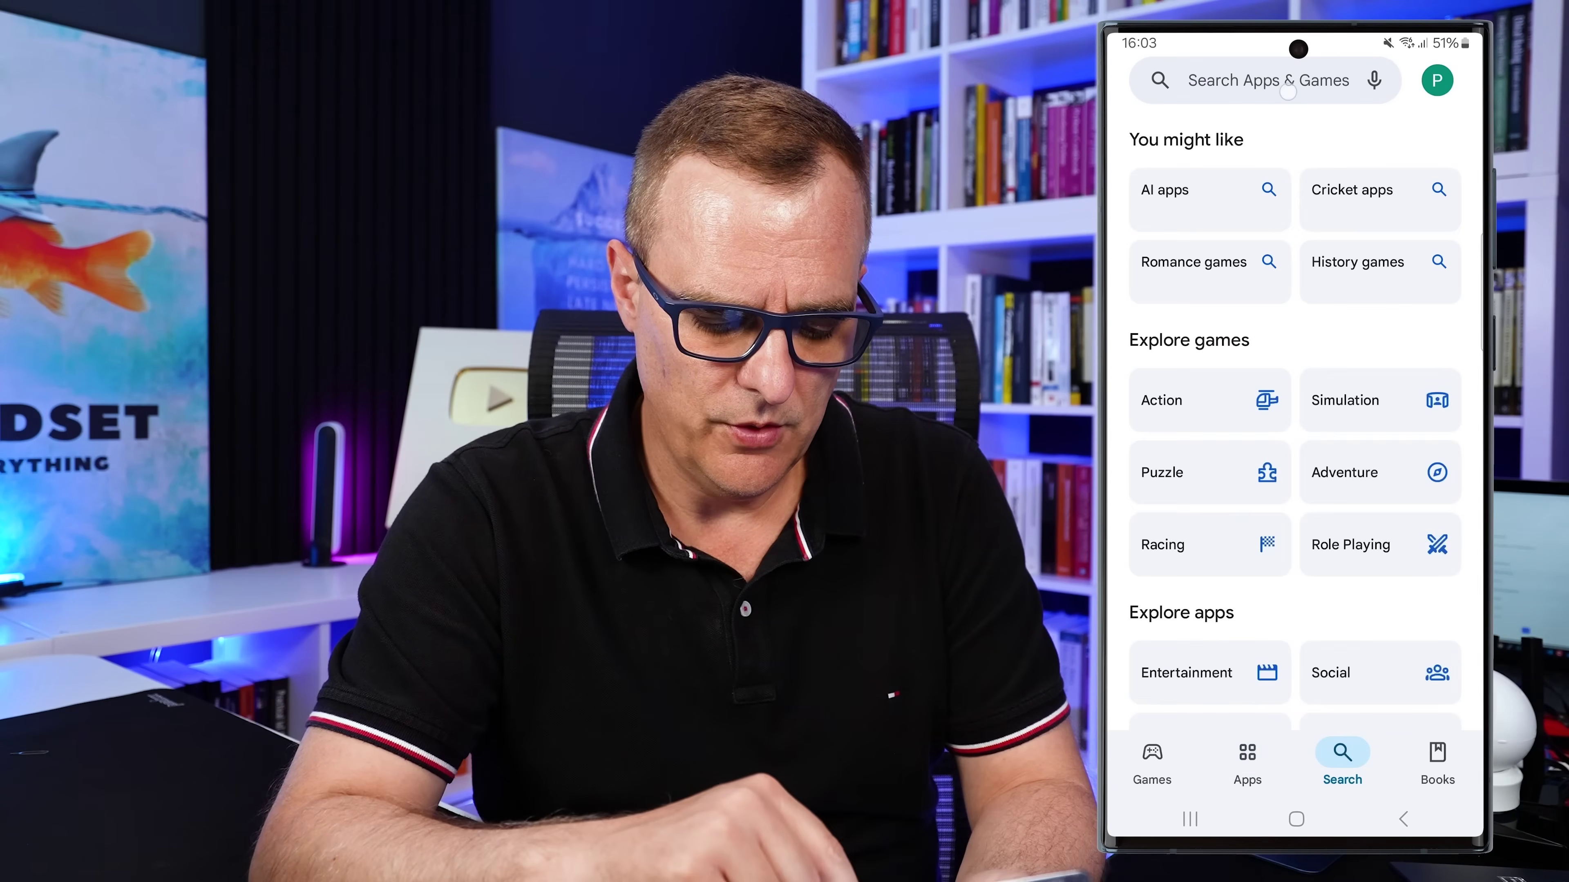
left_click(1266, 81)
type("fing")
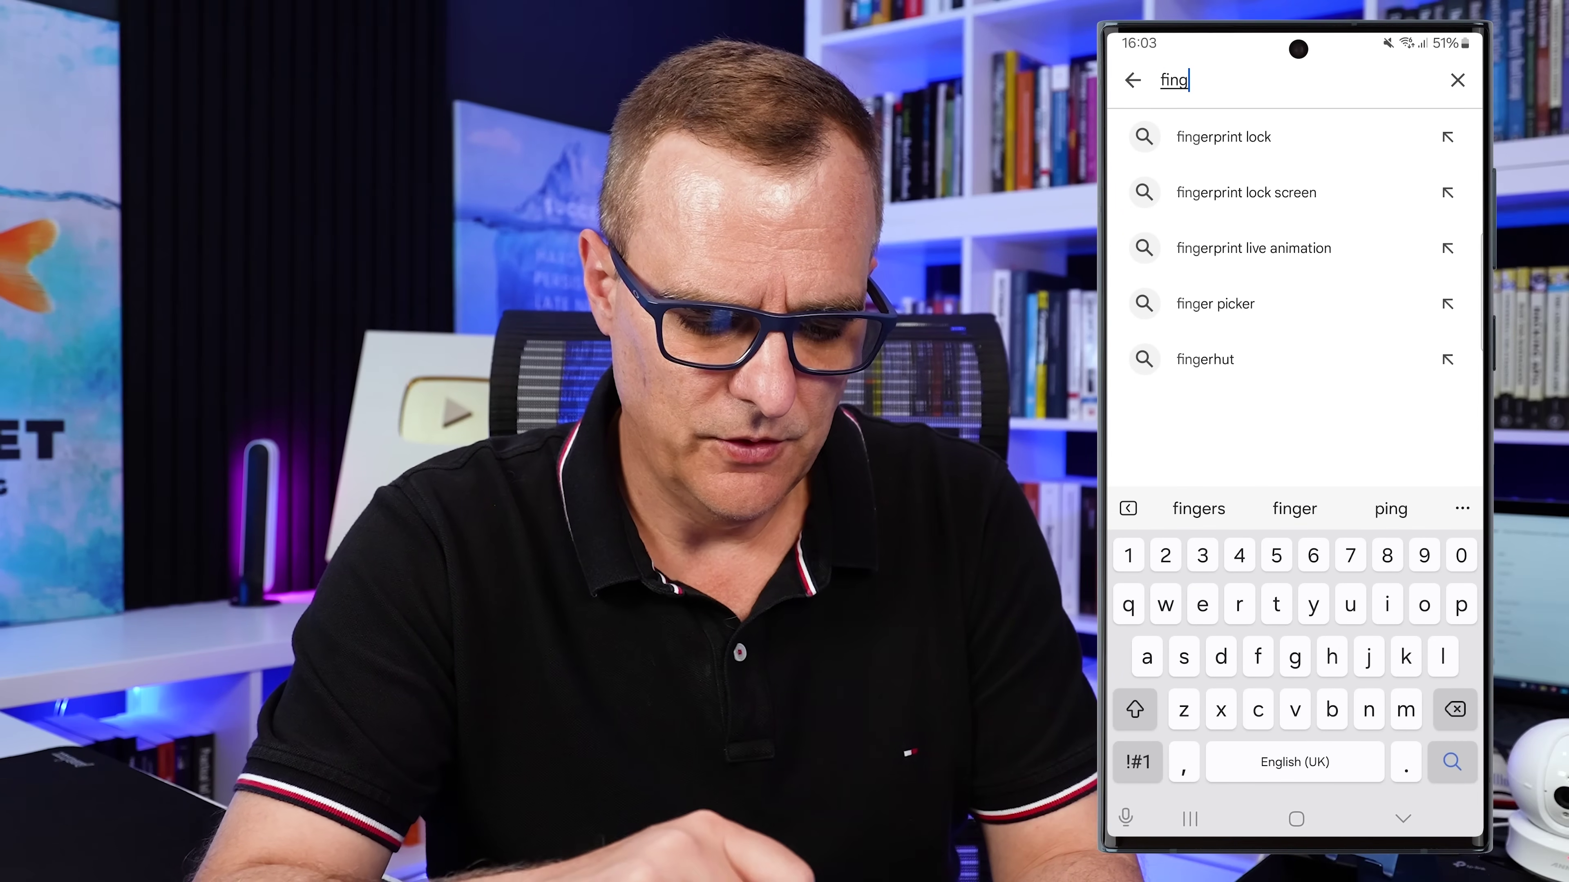
key("Return")
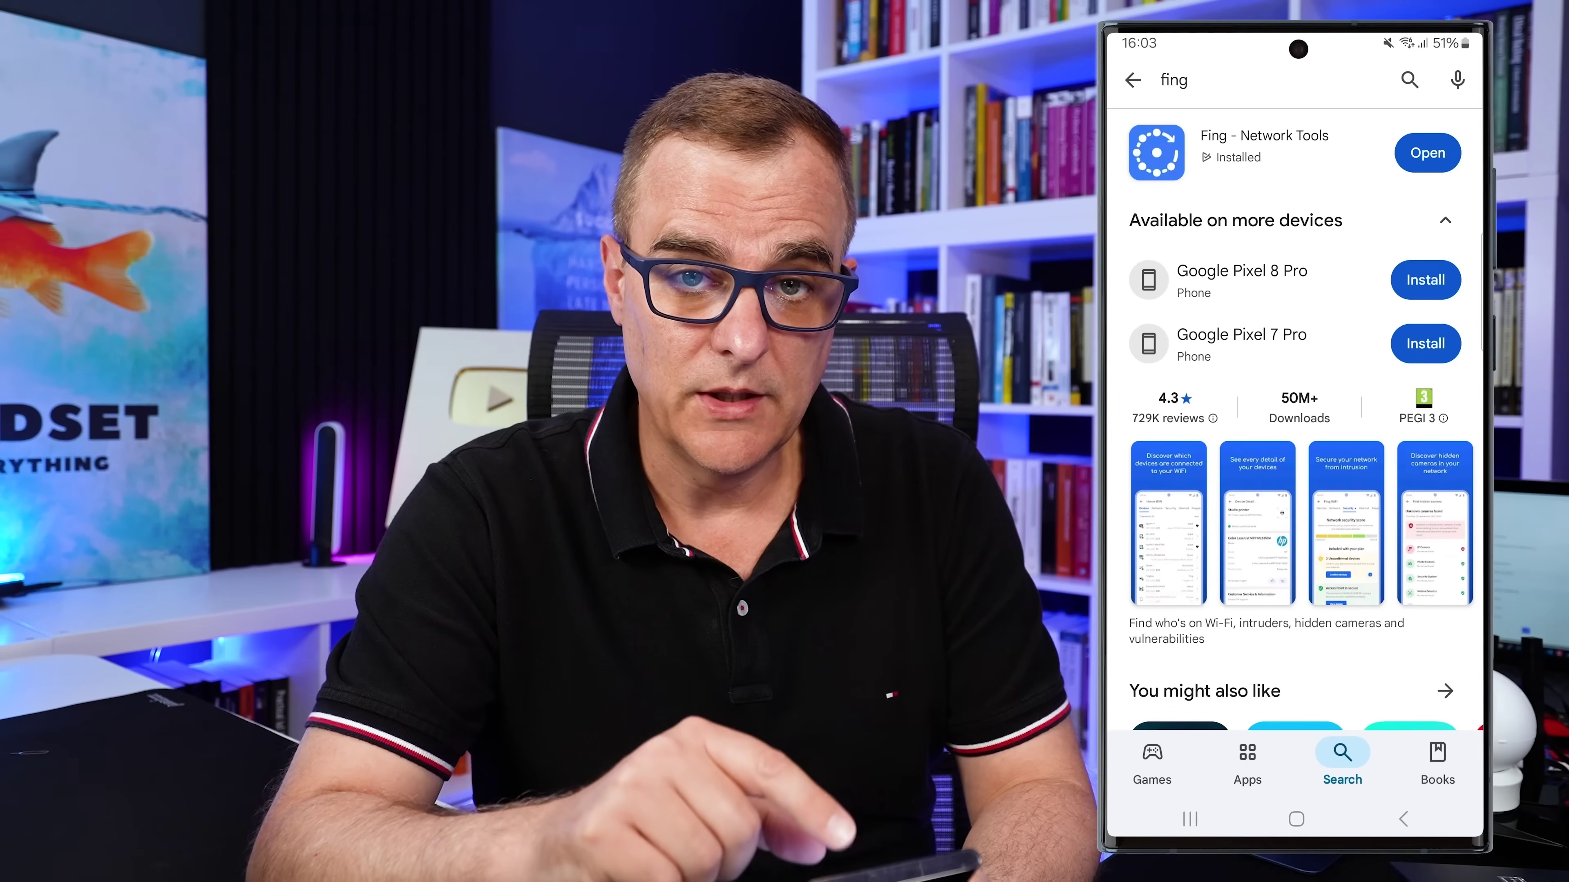
left_click(1290, 151)
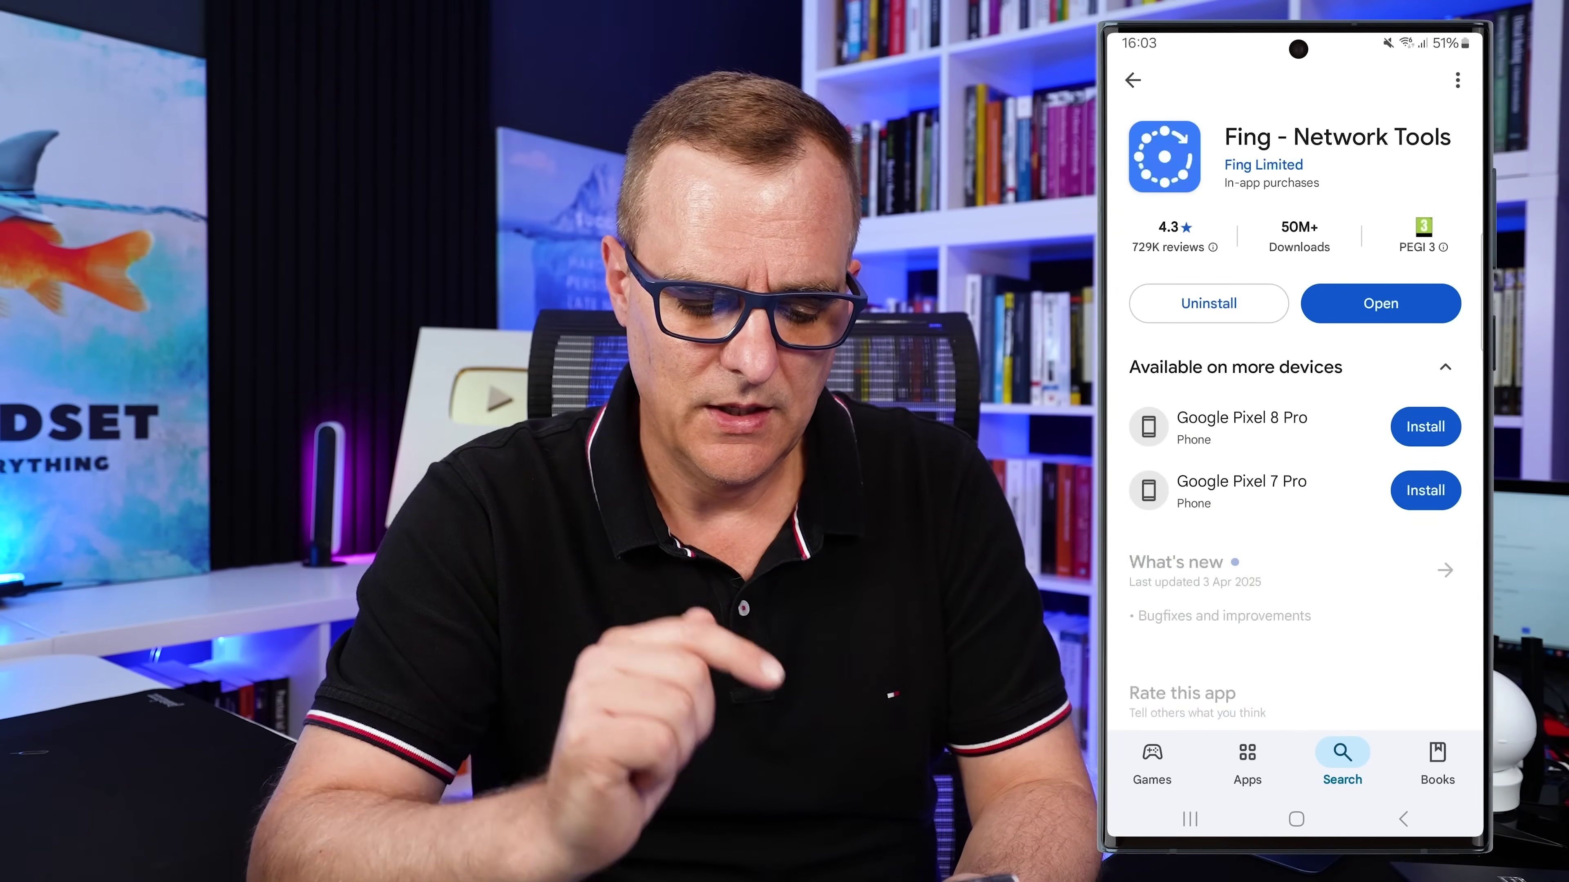